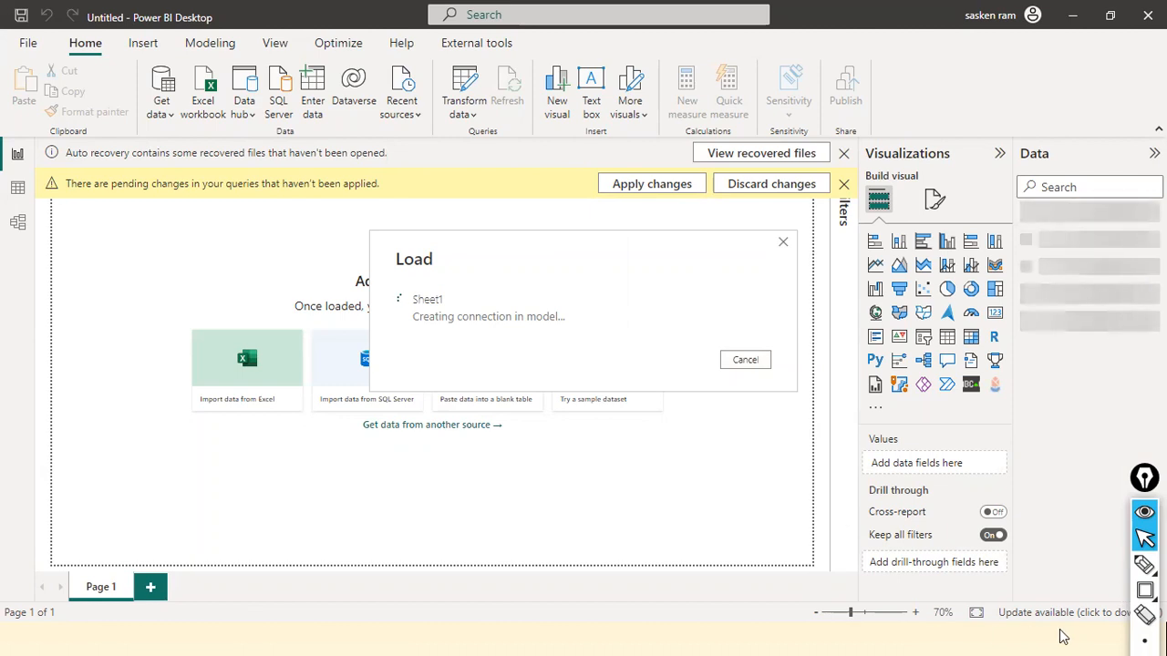
Close the fillupanddownmissingvalues.xlsx workbook in Excel and return to the Power BI report.
key("super")
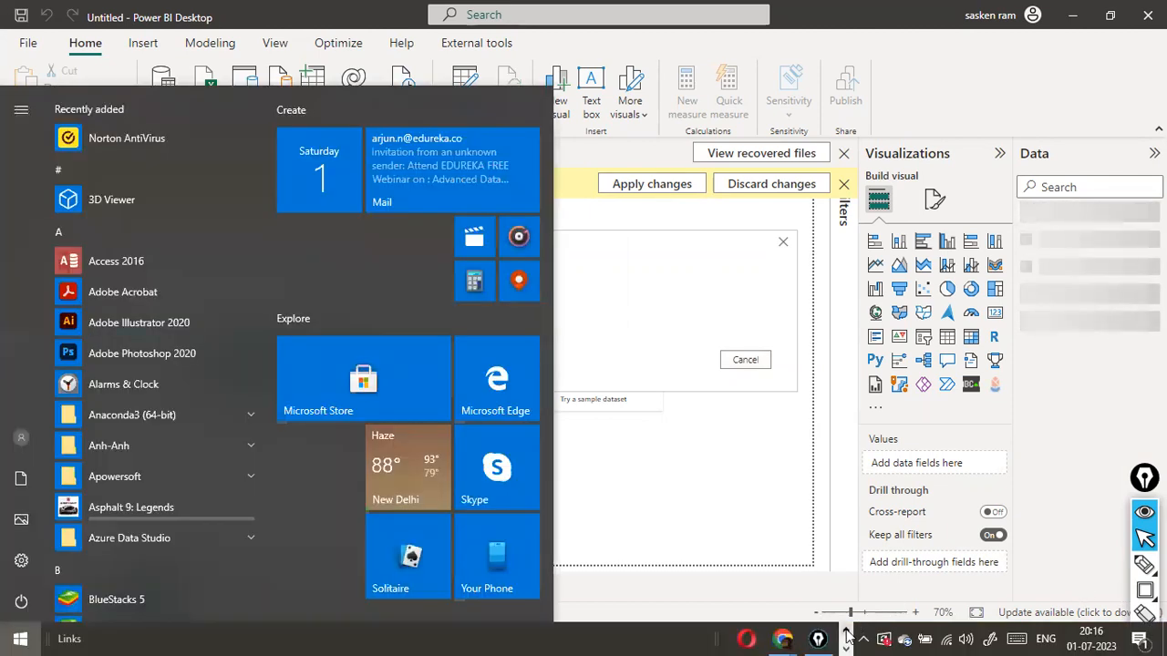
left_click(846, 642)
left_click(846, 643)
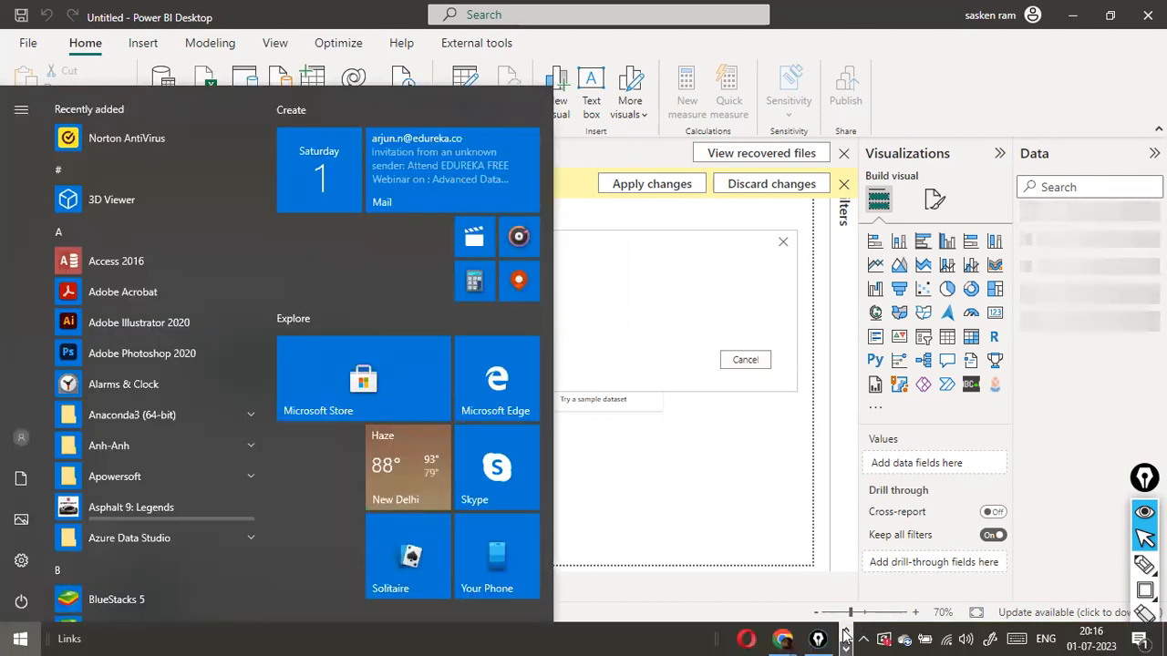
left_click(846, 643)
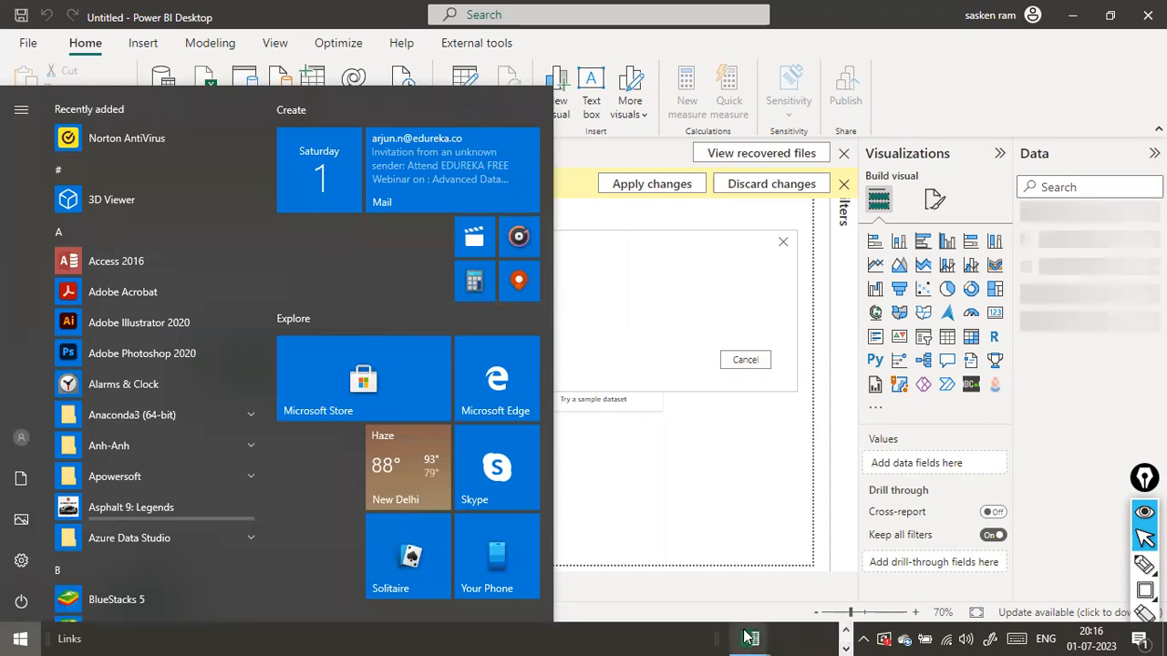
mouse_move(750, 639)
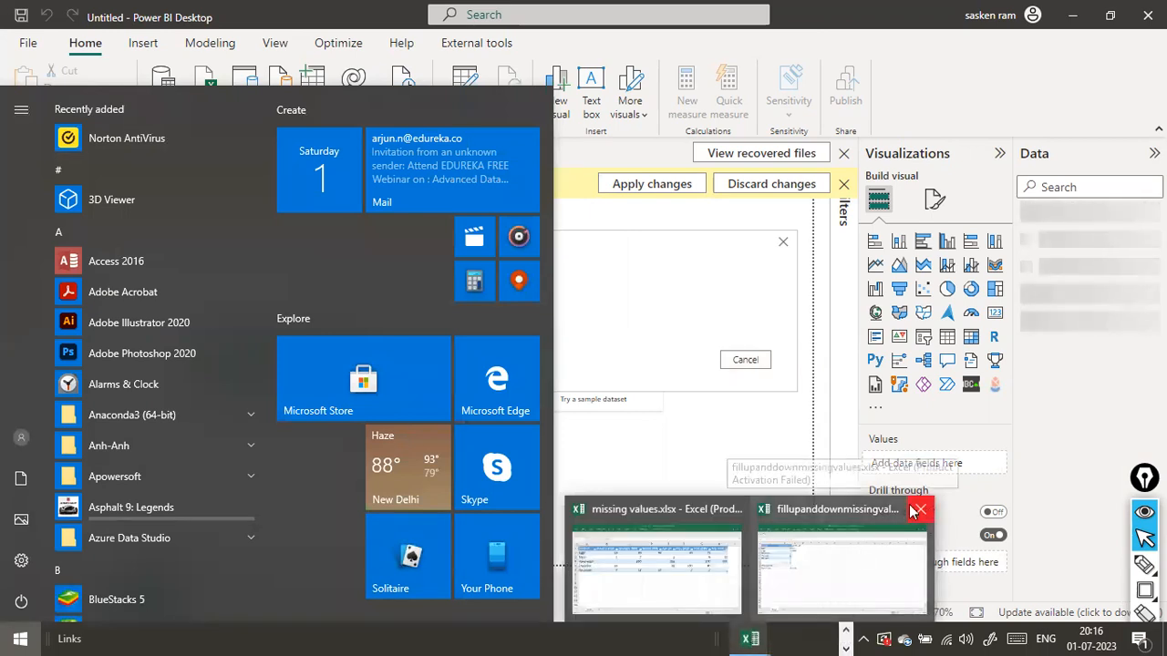
left_click(920, 509)
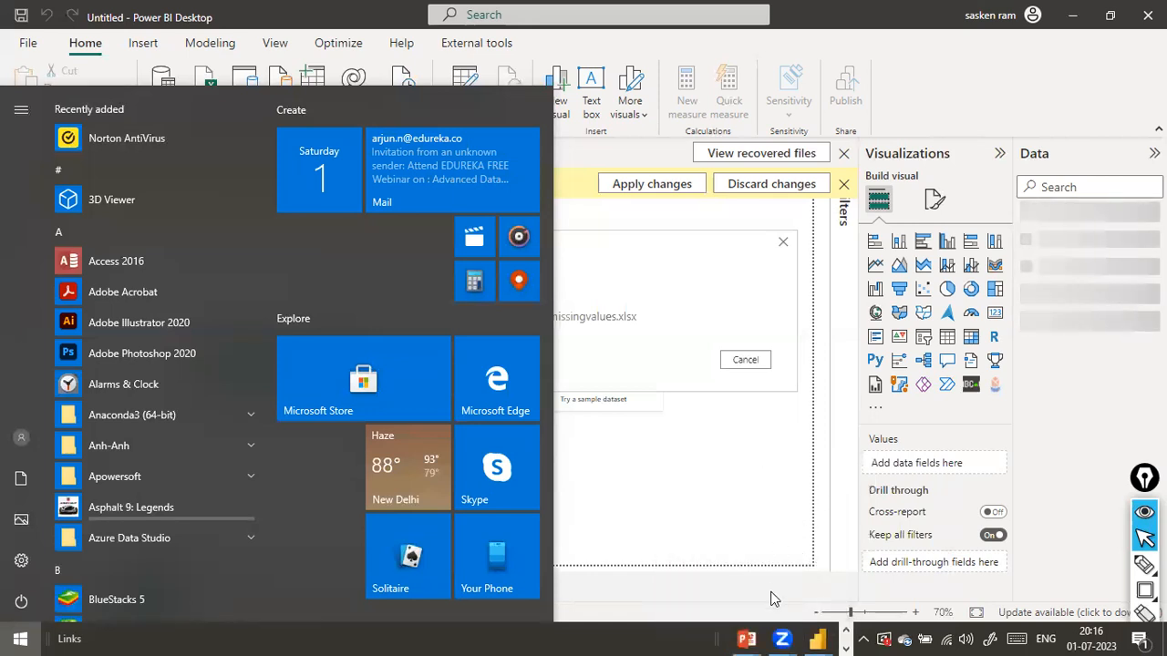
left_click(764, 574)
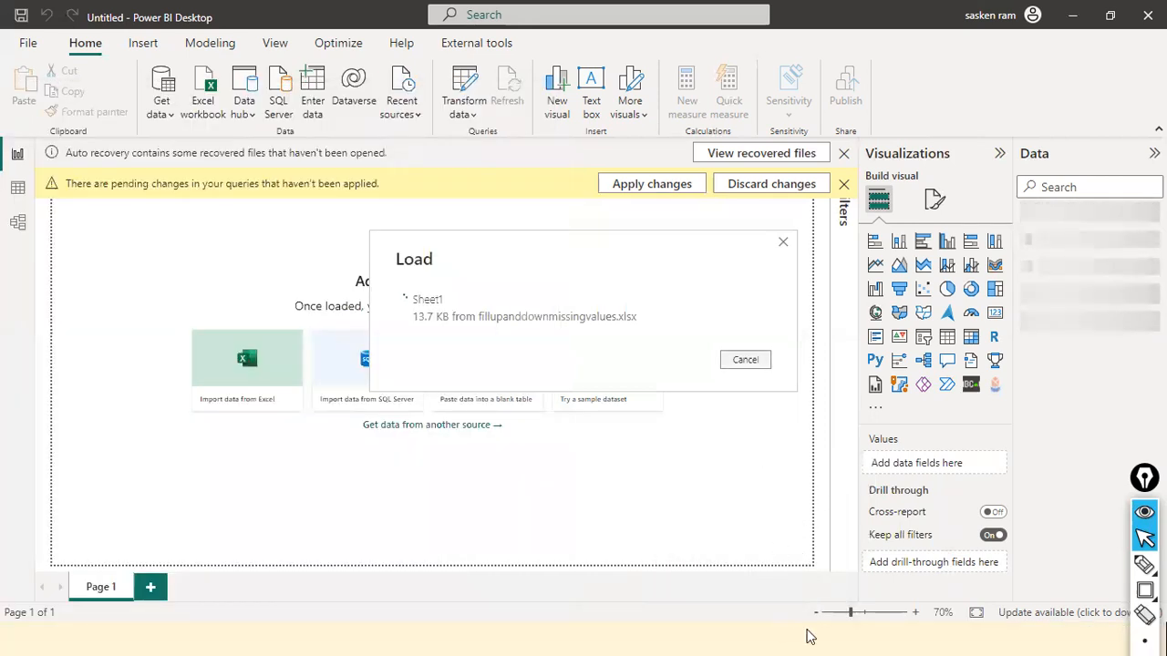
key("super")
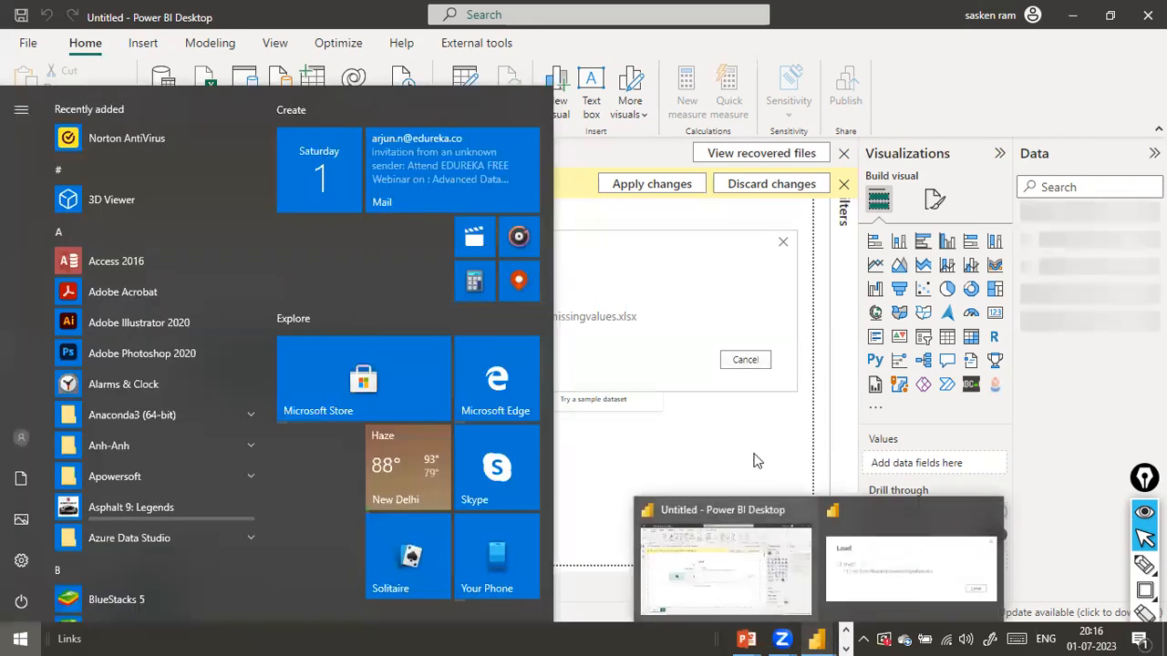
left_click(753, 454)
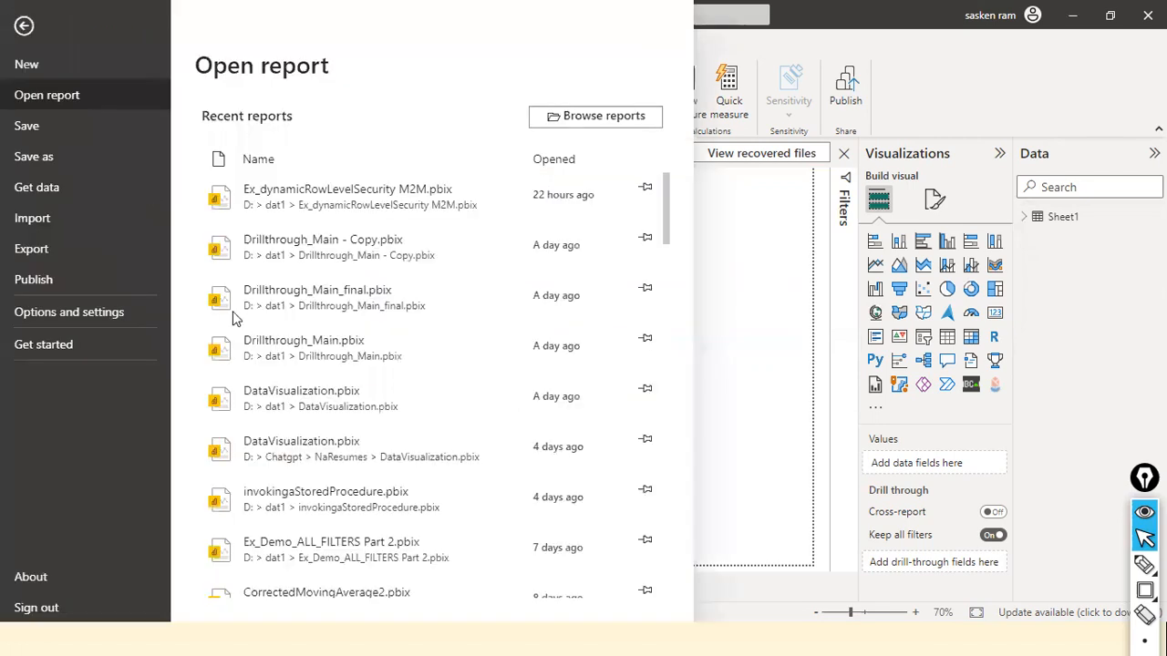
Open the DataVisualization.pbix report from the recent reports.
scroll(409, 306, "down", 3)
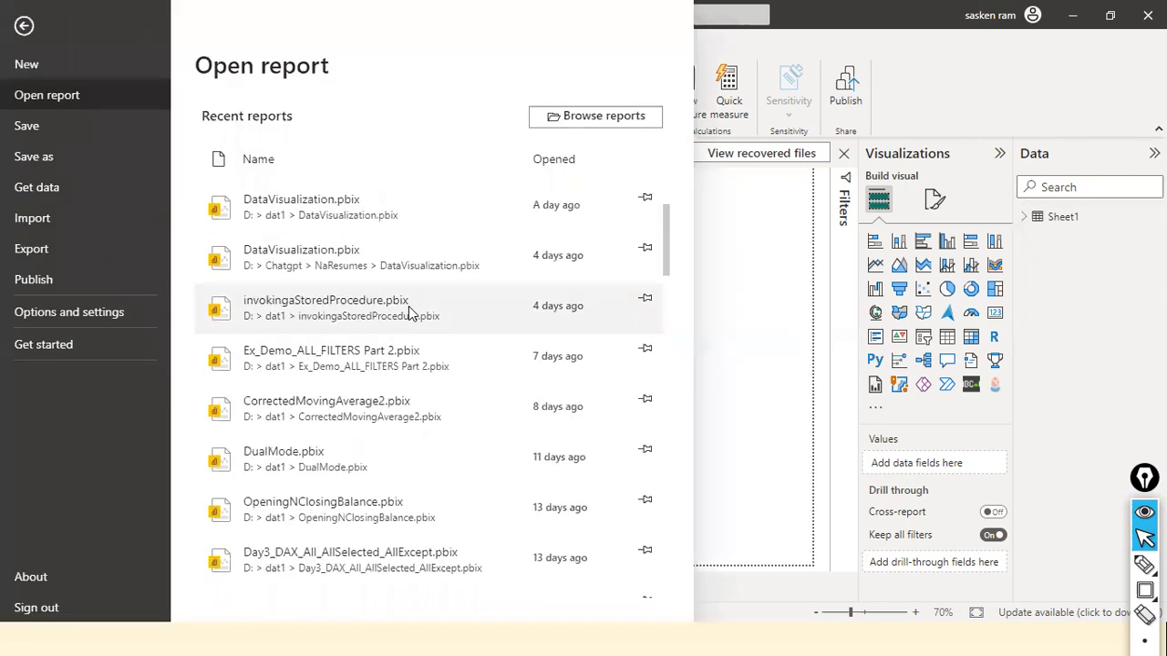
scroll(409, 307, "up", 3)
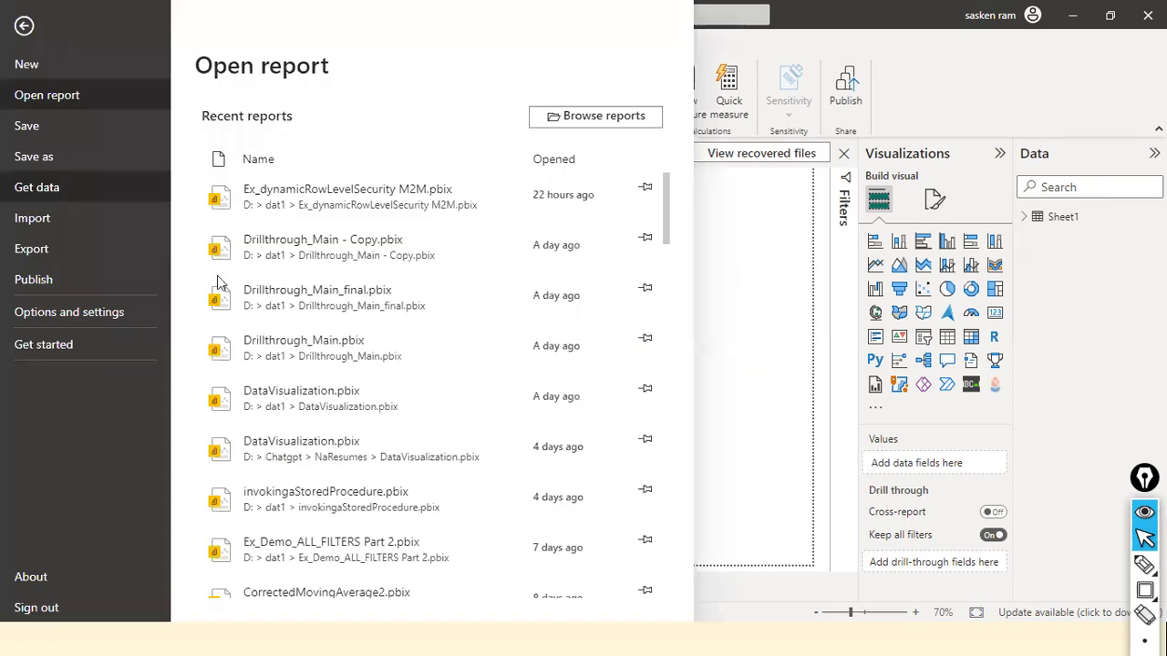
left_click(221, 281)
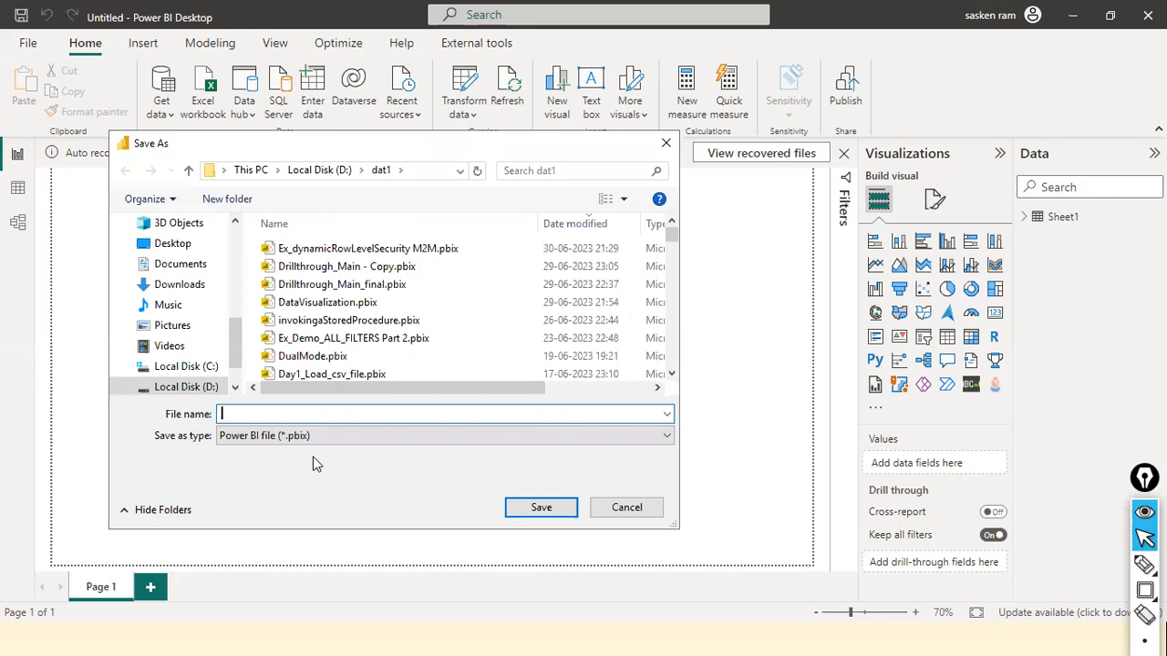
Try to save the untitled report in the dat1 folder under the name fillupanddownmissingvalues.xlsx.
type("Fill")
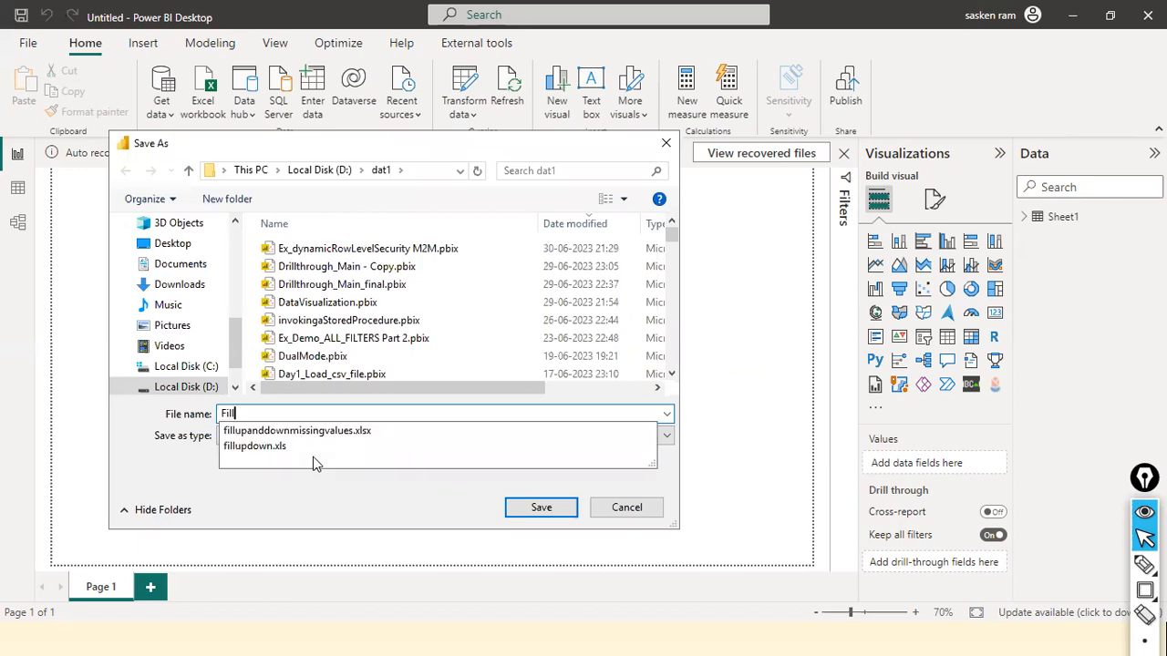
key("Down")
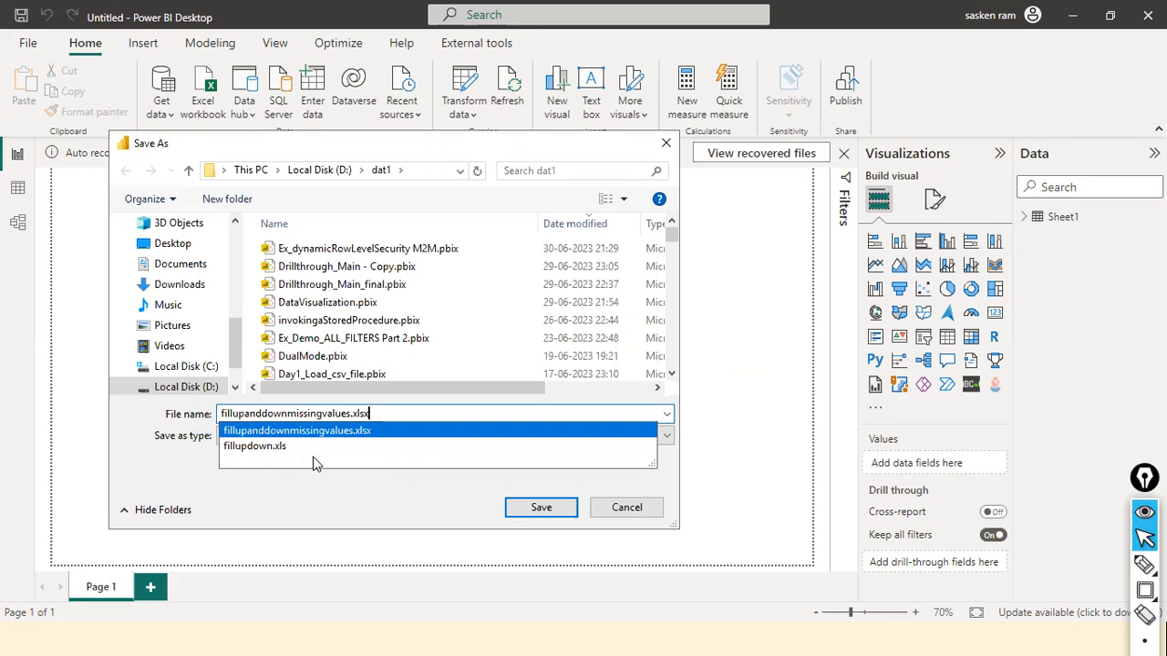
key("Return")
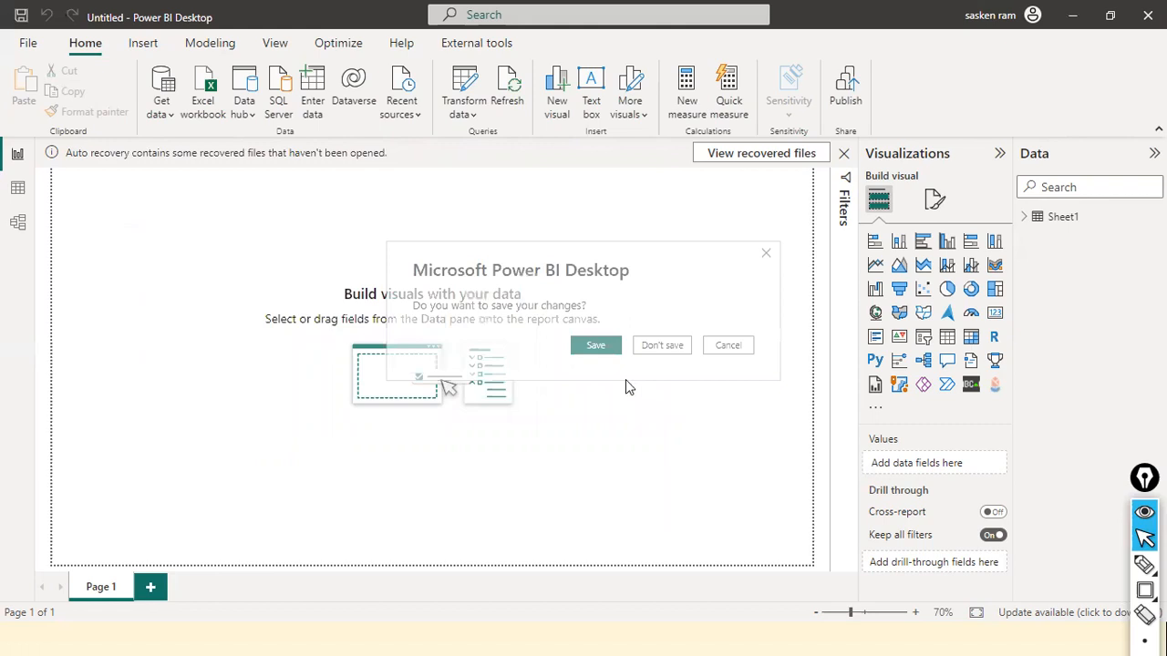
Close the untitled report without saving its changes and remove the auto-recovered files.
left_click(663, 346)
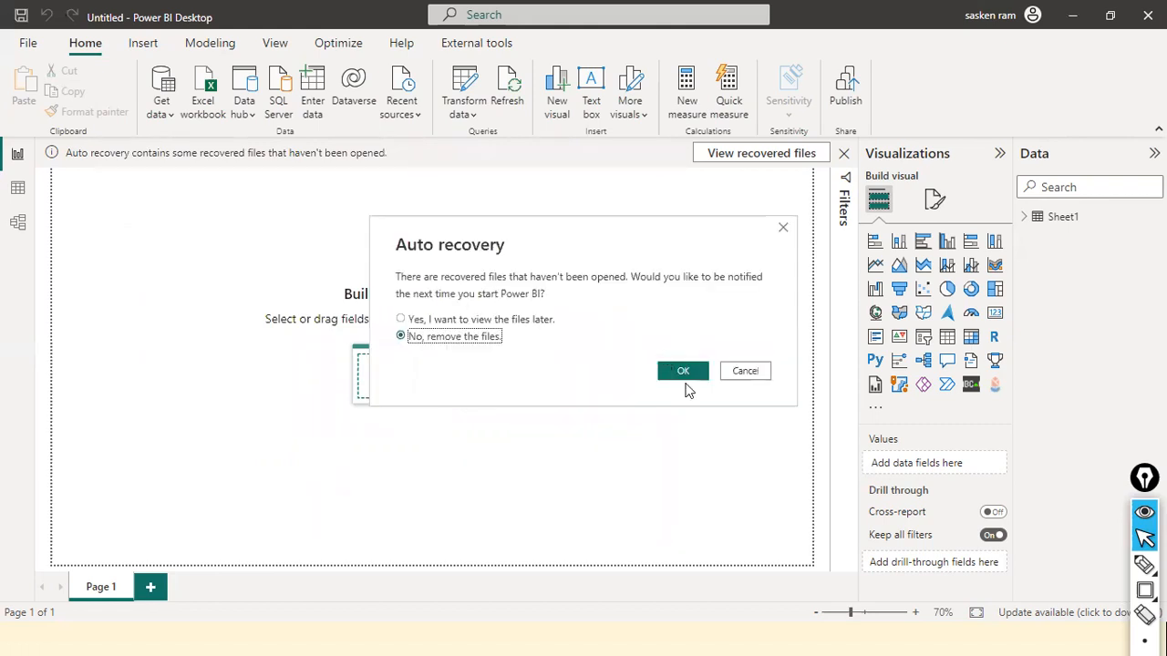
left_click(685, 379)
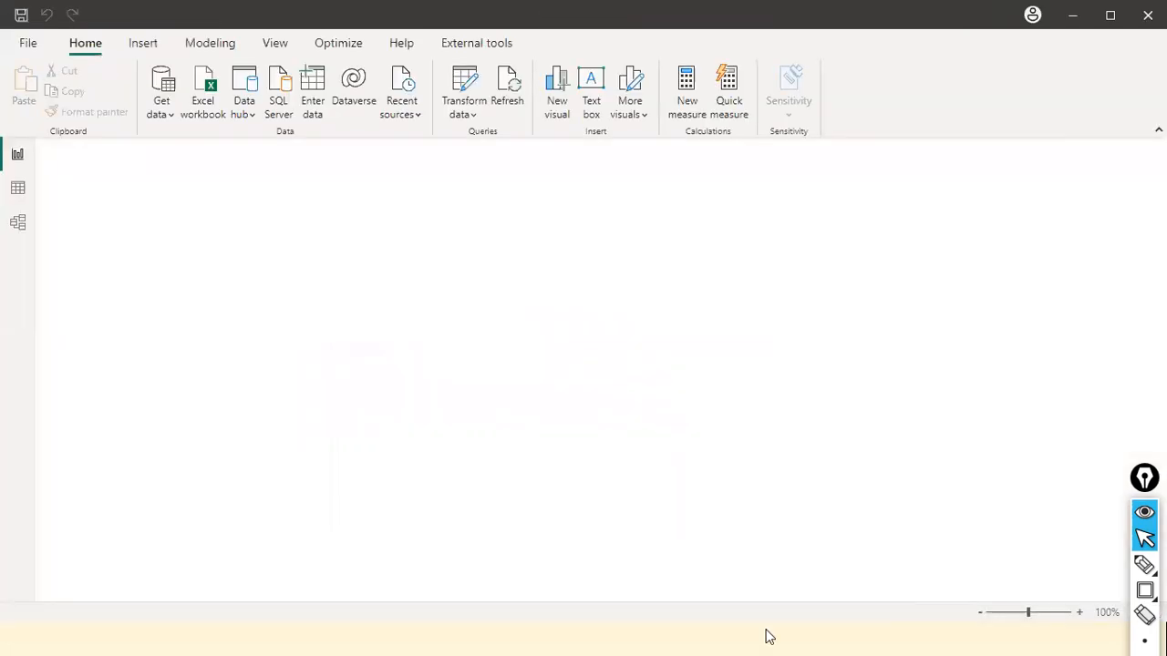
Switch to the Power BI window that holds the DataVisualization report.
key("super")
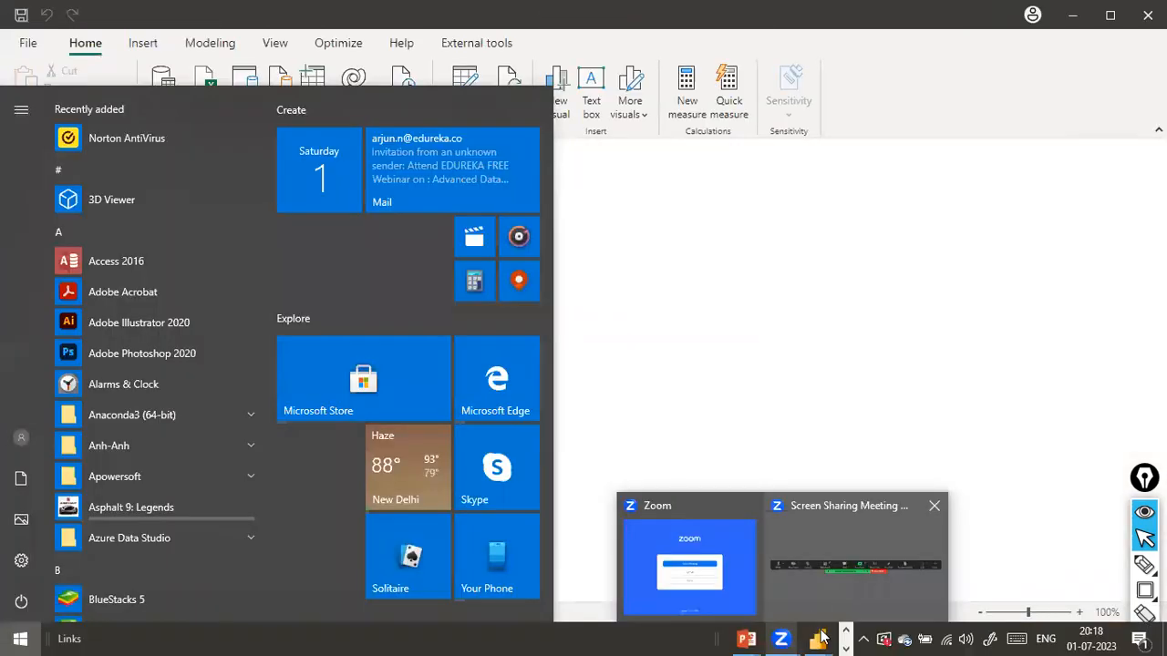
left_click(819, 638)
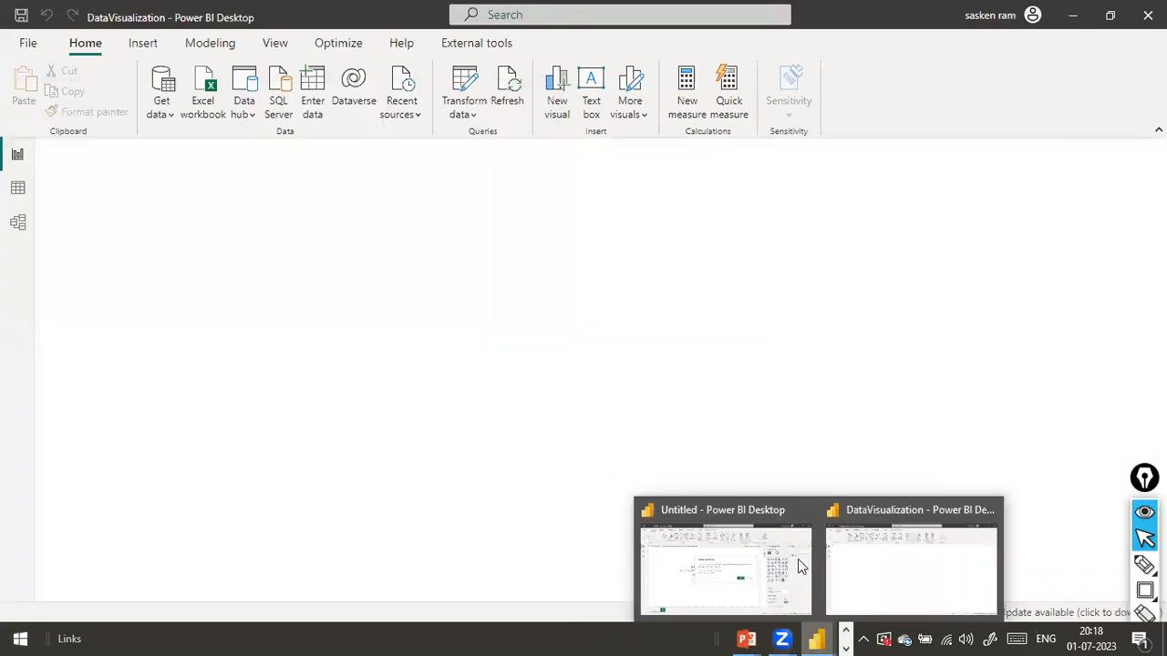
left_click(846, 563)
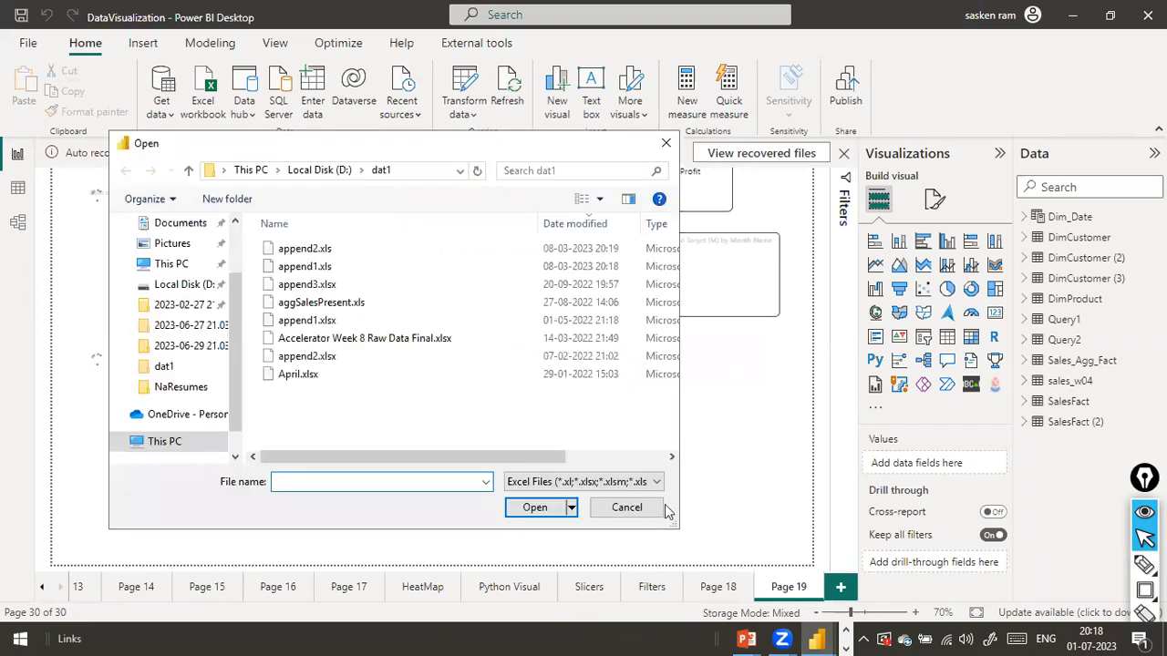
Cancel choosing an Excel file and open the report's queries in the Power Query Editor.
left_click(658, 509)
left_click(474, 116)
left_click(488, 144)
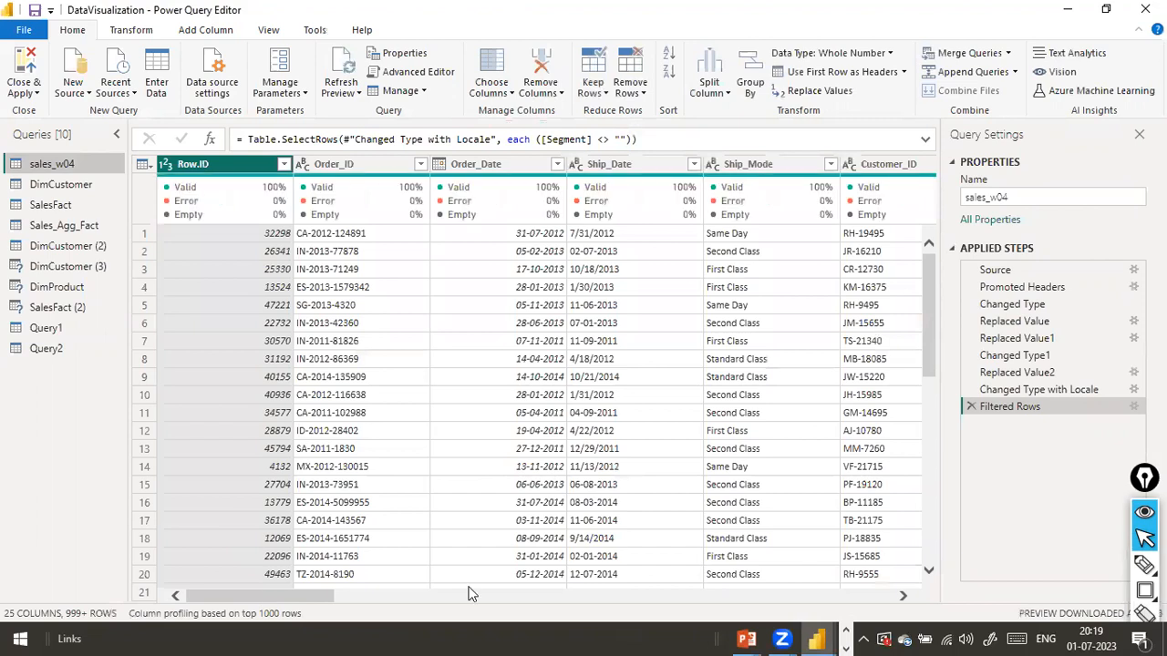
Examine the Sales, Quantity, Discount, Profit and Shipping_Cost columns of the sales_w04 query.
left_click_drag(471, 593, 1010, 595)
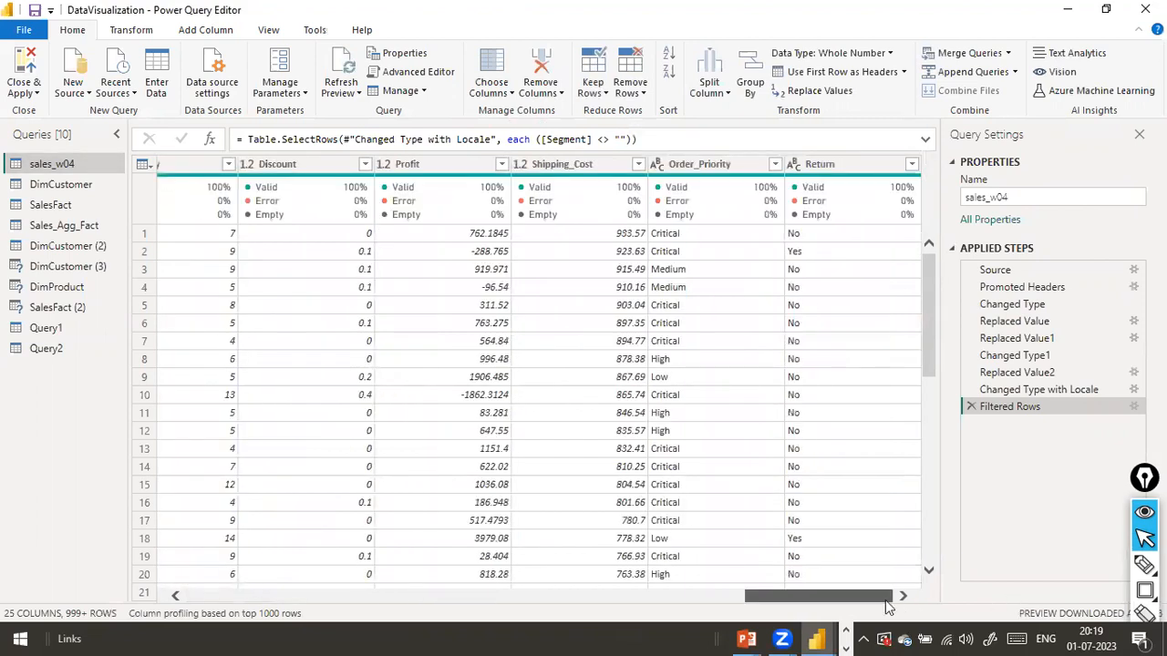
left_click(721, 596)
scroll(734, 595, "right", 1)
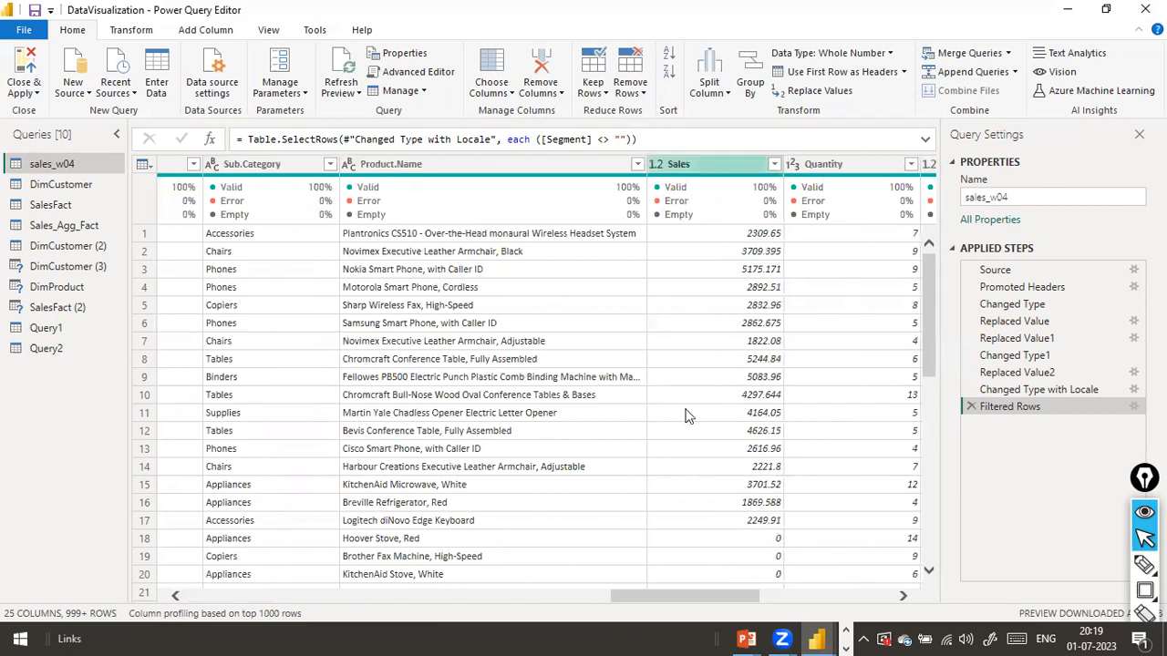
left_click_drag(702, 597, 812, 592)
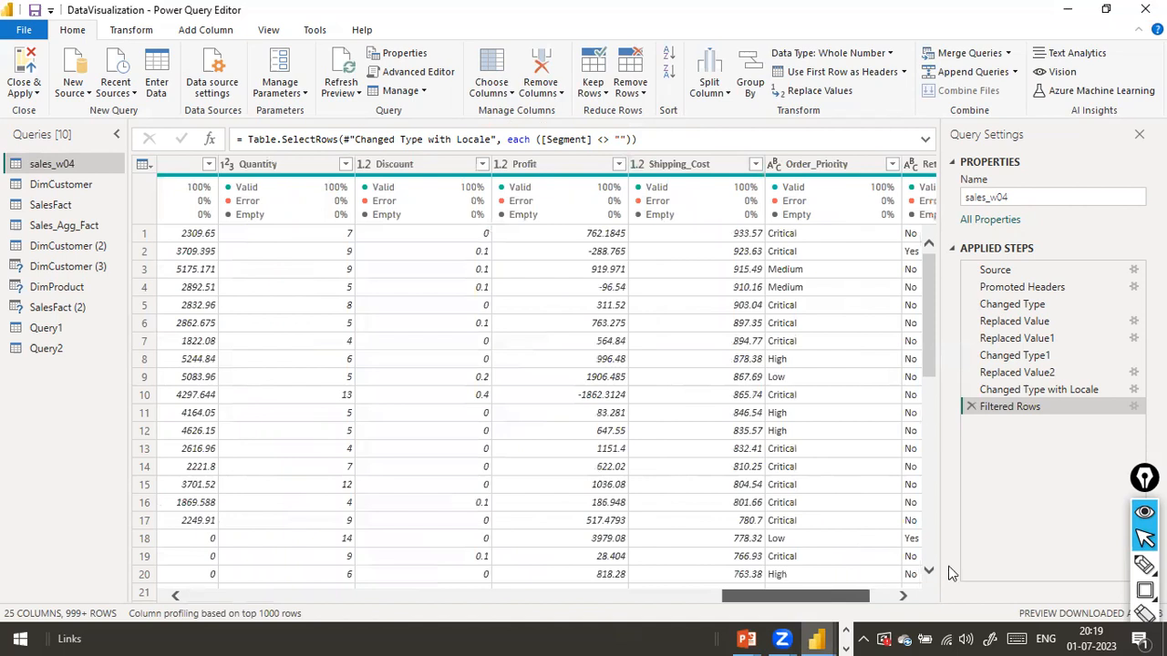
left_click_drag(950, 572, 796, 551)
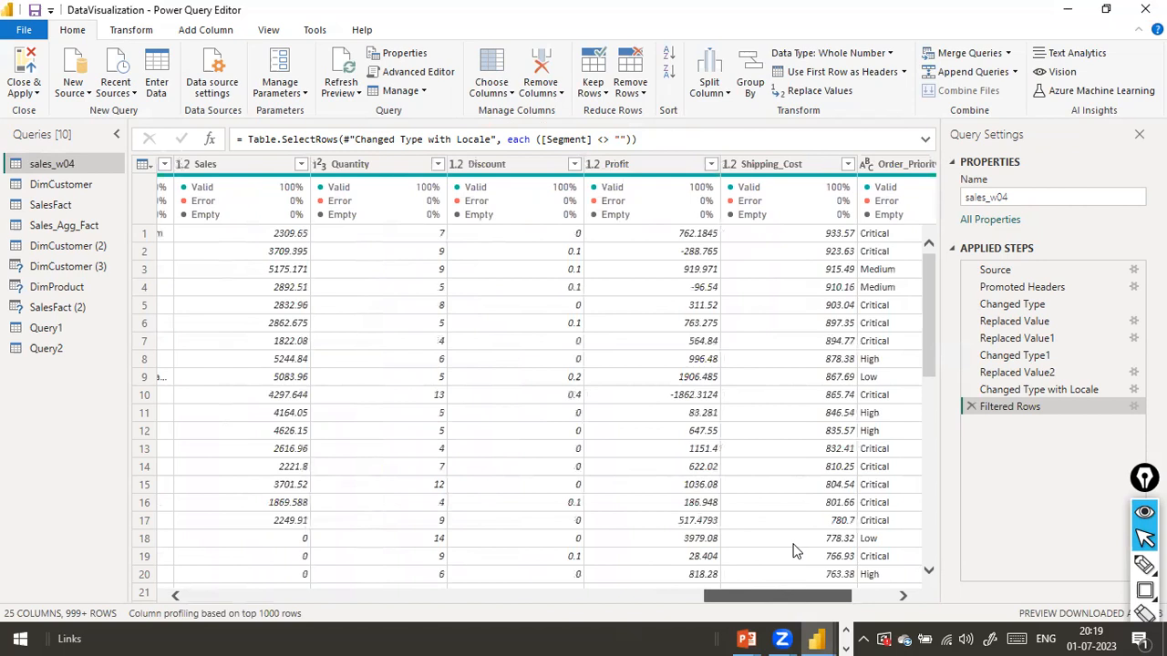
left_click_drag(793, 551, 875, 546)
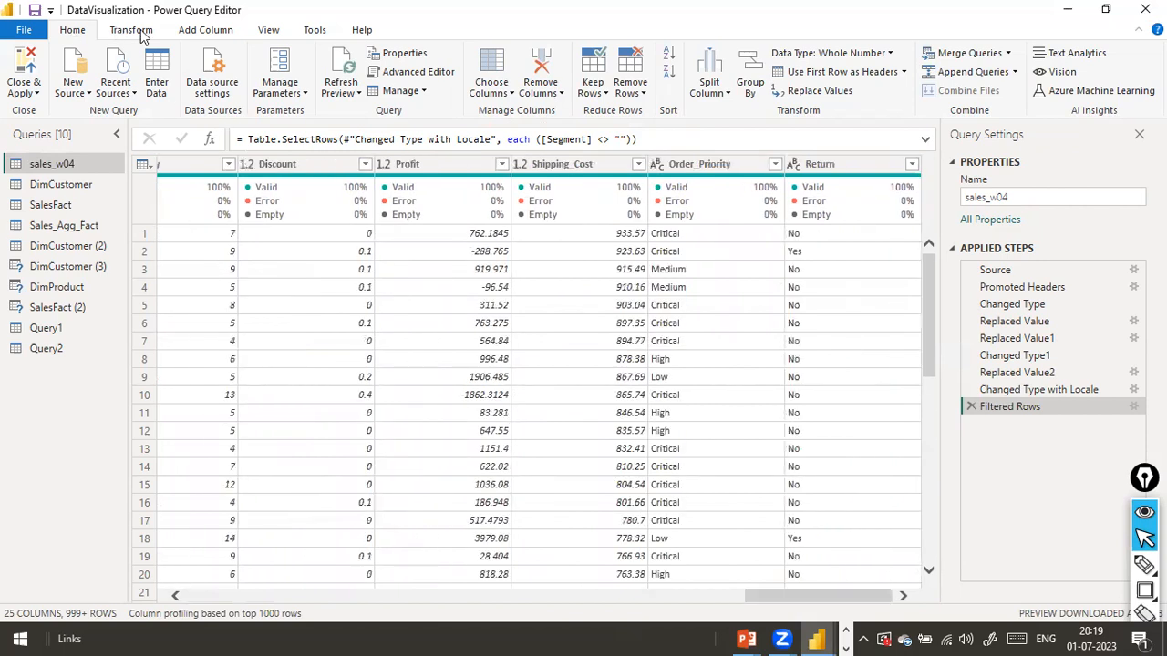
Start a custom column in the sales_w04 query and name it List Price.
left_click(206, 34)
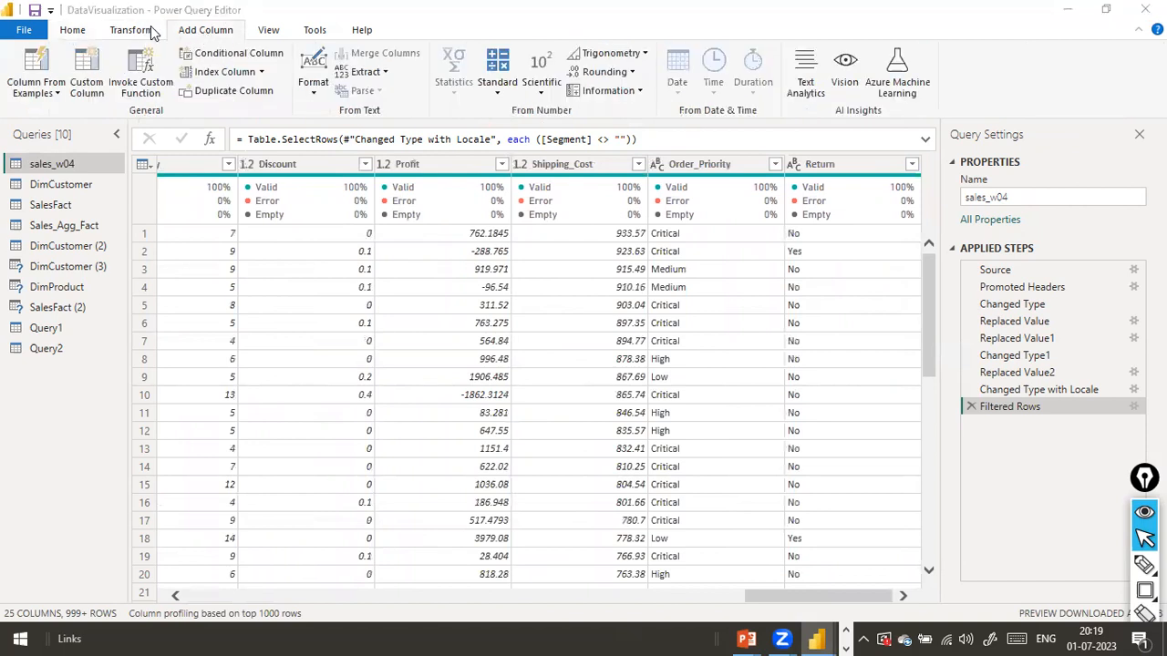
left_click(88, 89)
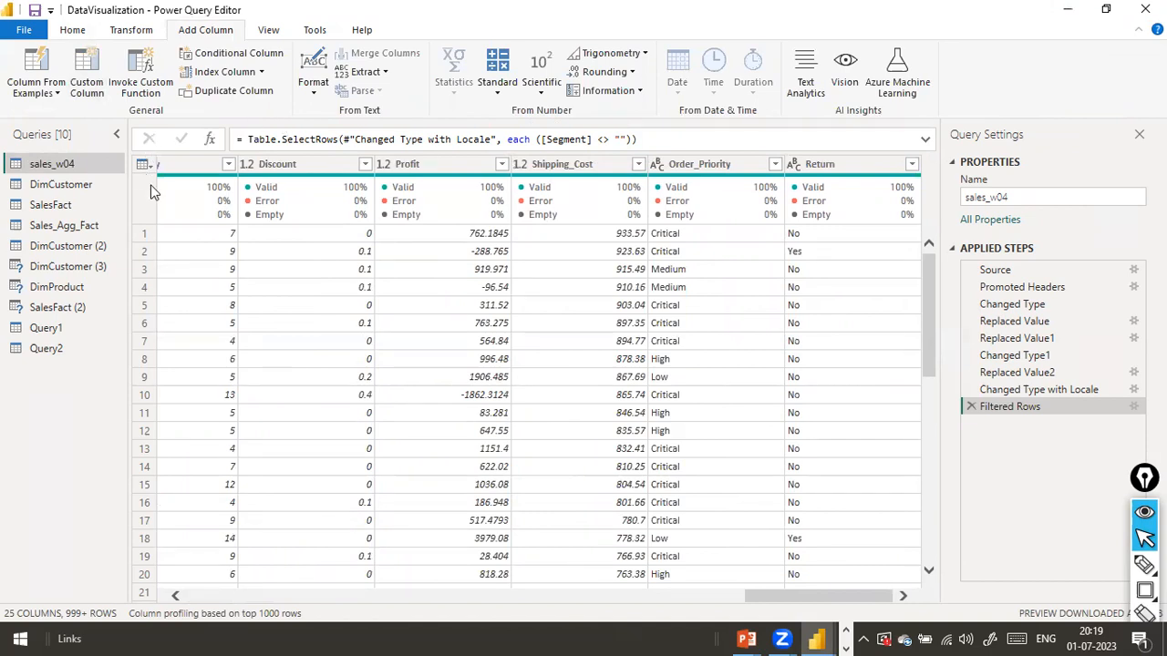
left_click(96, 70)
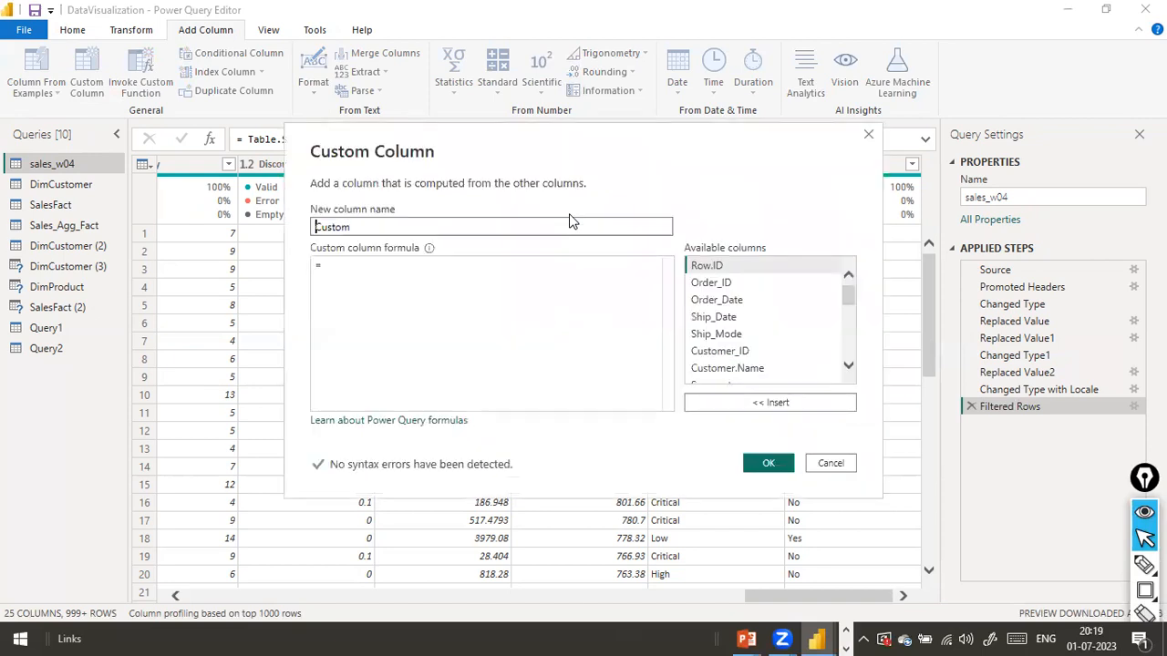
left_click(554, 224)
key("ctrl+a")
type("List price")
key("BackSpace")
key("BackSpace")
key("BackSpace")
key("BackSpace")
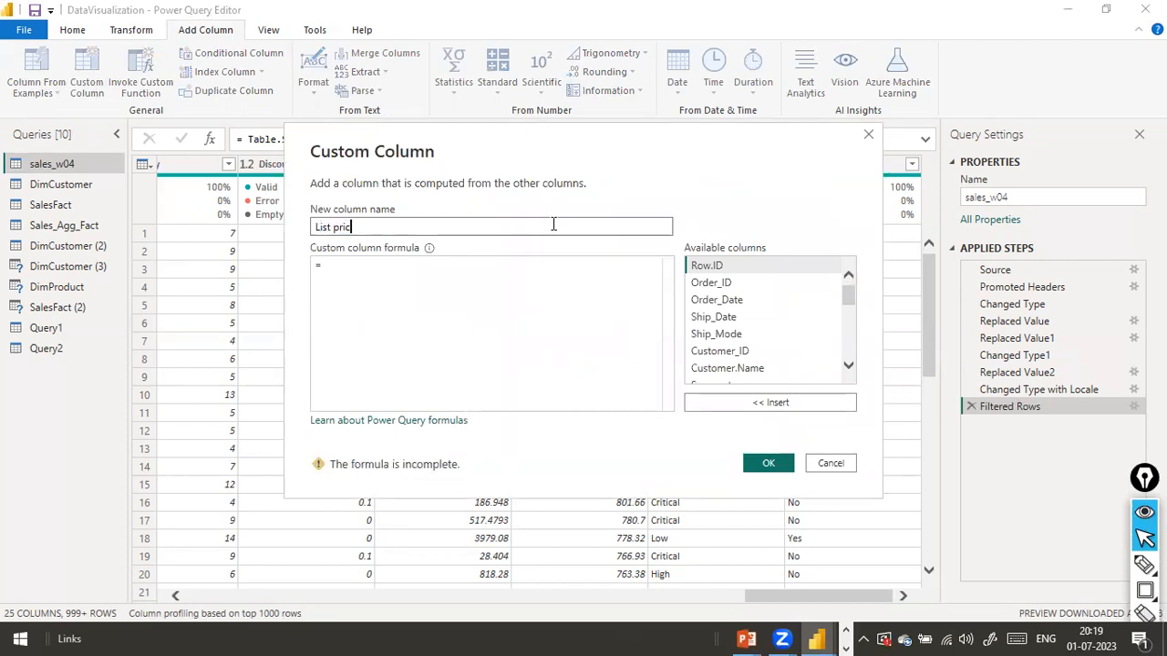
key("BackSpace")
type("Price")
key("Tab")
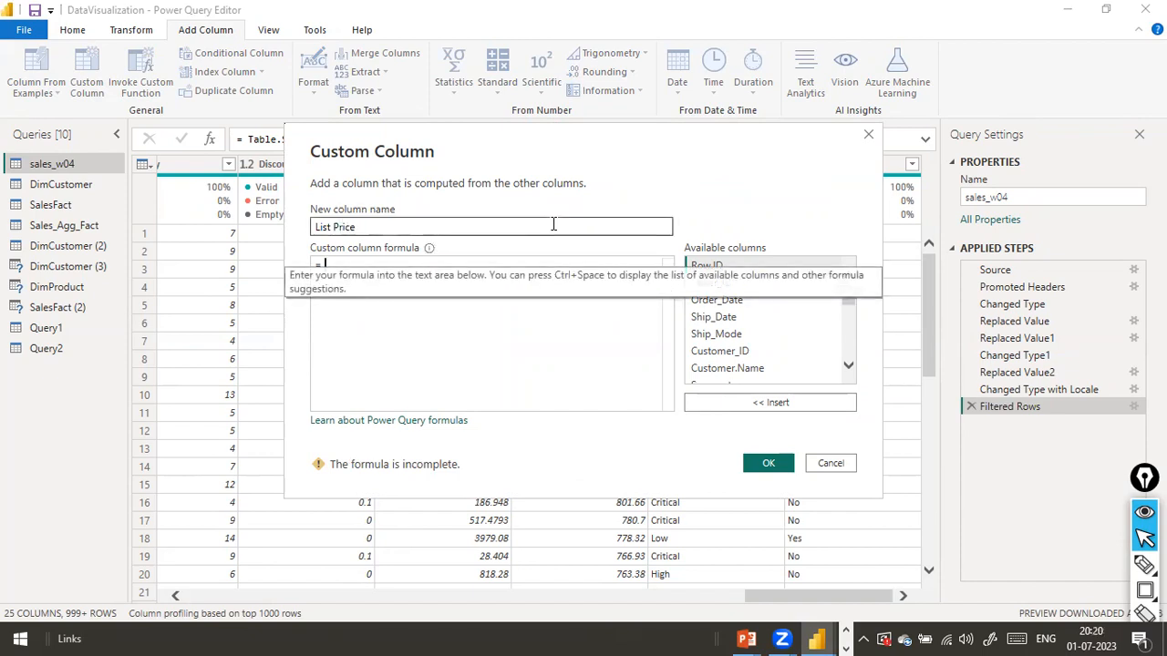
Build the custom column formula as the Sales column divided by the Quantity column, [Sales] / [Quantity].
scroll(792, 356, "down", 1)
scroll(792, 357, "down", 2)
scroll(762, 356, "down", 2)
scroll(762, 341, "down", 4)
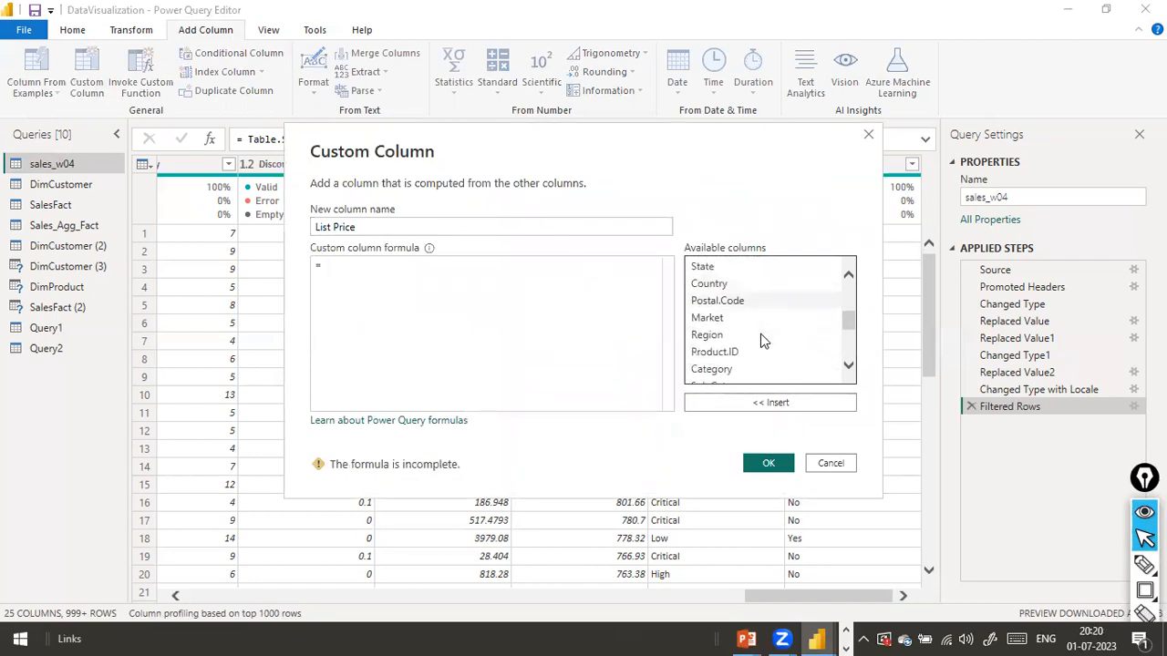
double_click(711, 346)
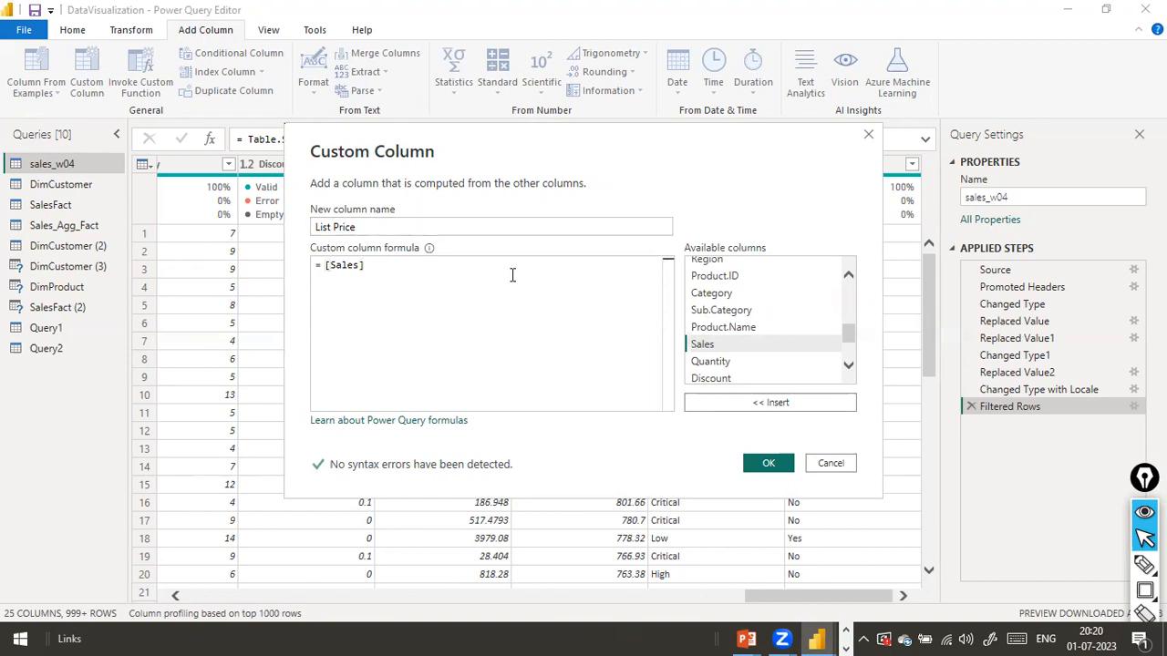
type("/")
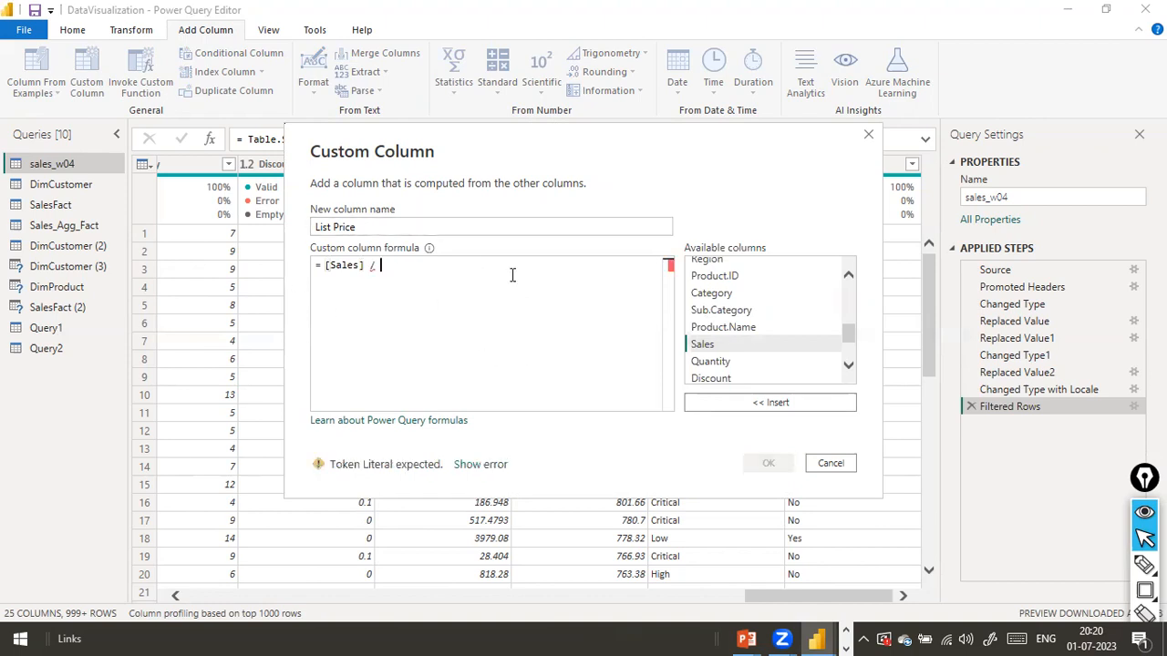
double_click(716, 361)
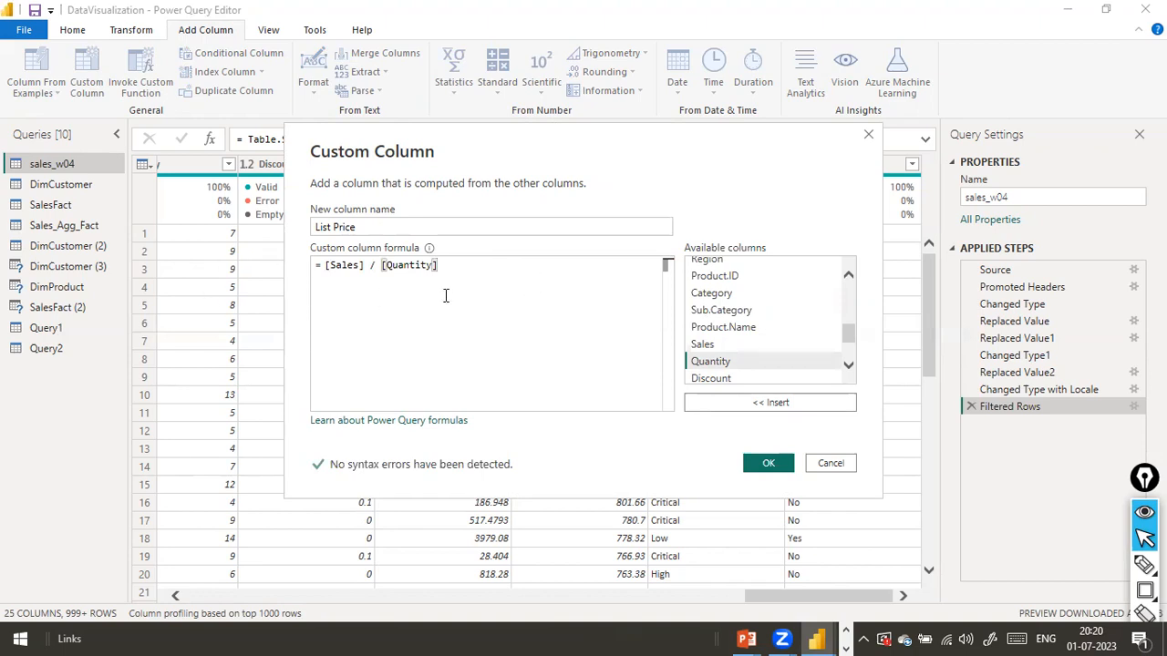
Insert an opening parenthesis before [Sales] in the List Price formula and a minus sign after [Sales].
left_click_drag(381, 278, 150, 251)
left_click(395, 299)
left_click(382, 268)
left_click(371, 268)
key("Home")
type("(")
key("Right")
key("Right")
key("Right")
key("Right")
key("Right")
key("Right")
key("Right")
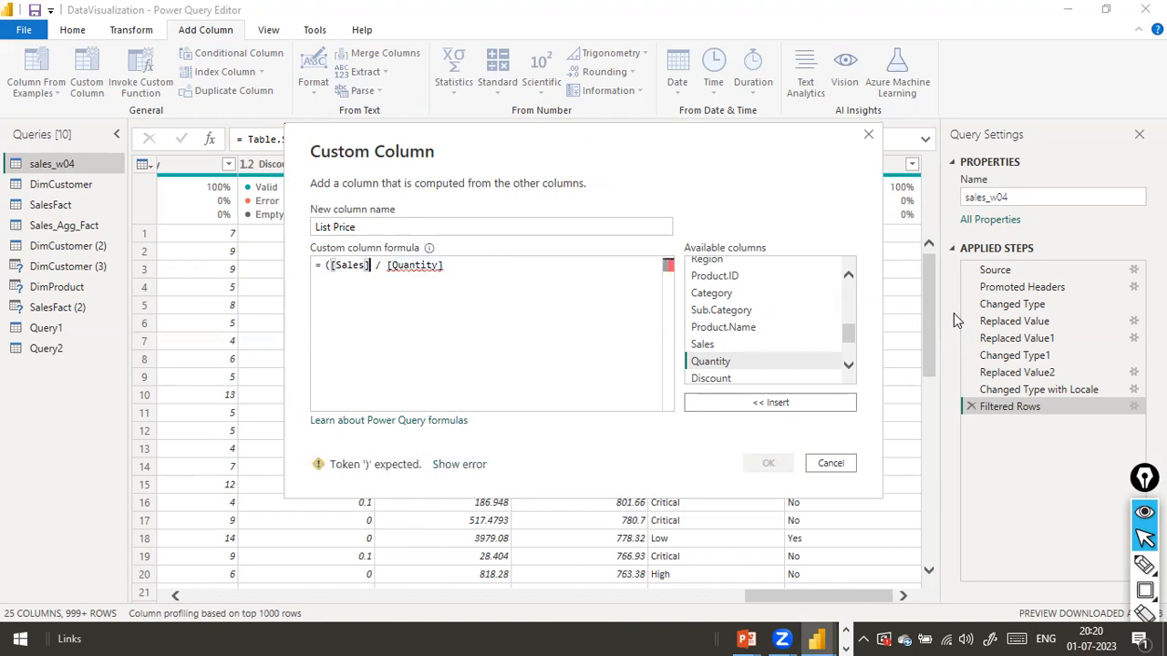
key("Left")
key("Left")
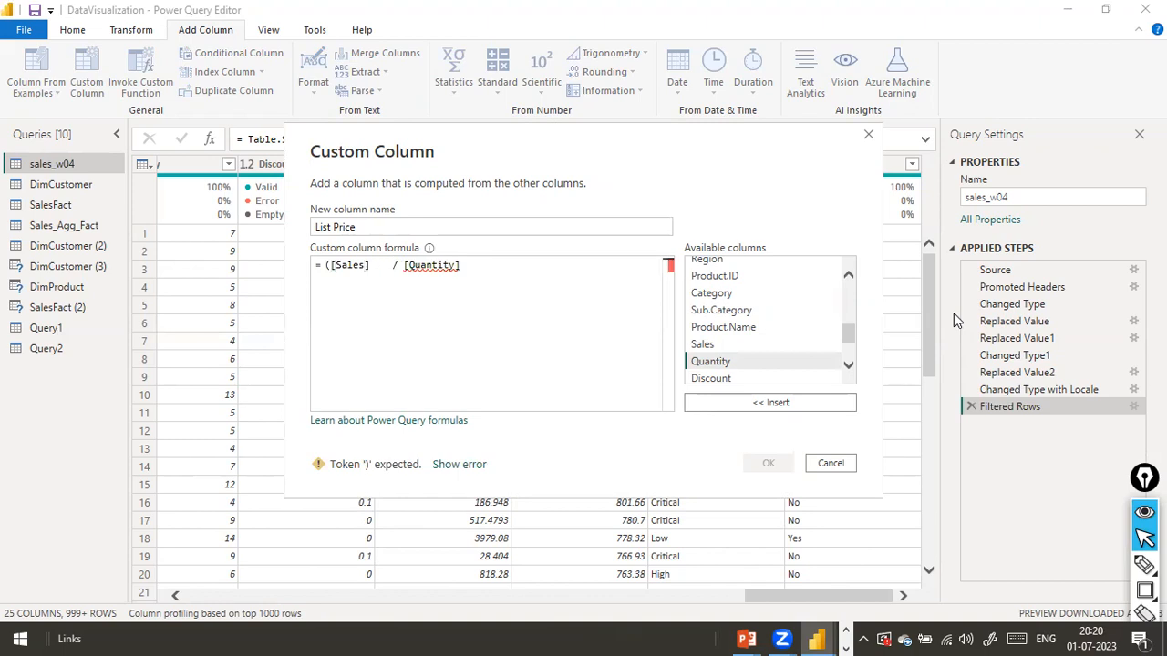
type("-")
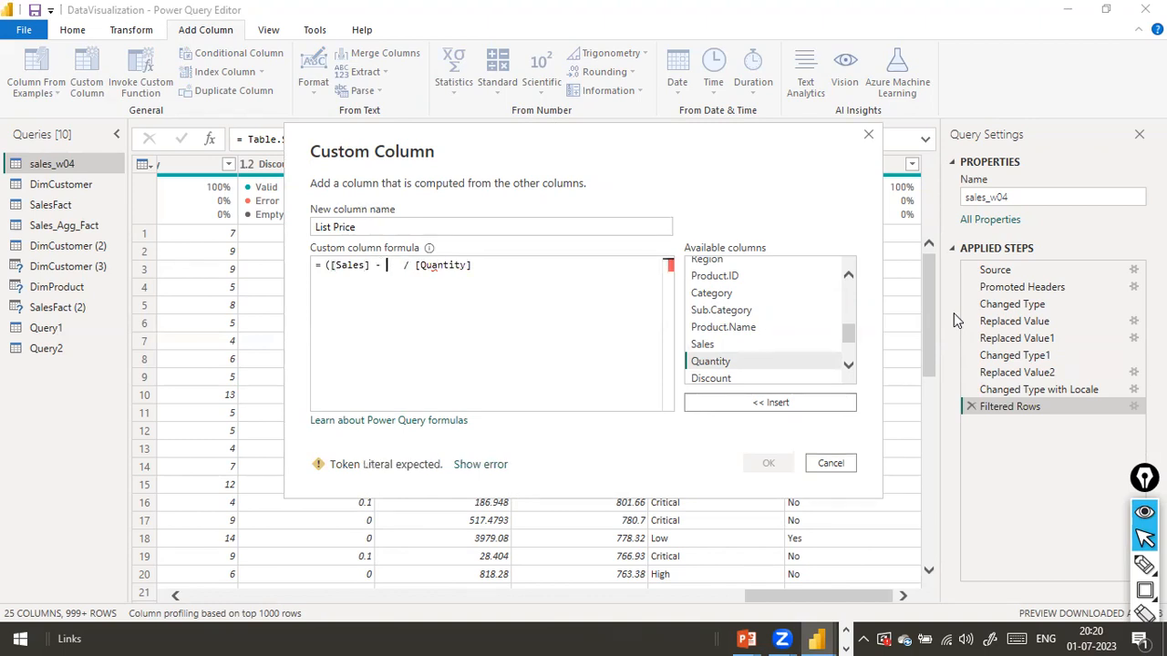
Copy the [Sales] reference and insert it again after the minus sign in the formula.
key("Left")
key("Left")
key("shift+Left")
key("shift+Left")
key("shift+Left")
key("shift+Left")
key("shift+Left")
key("shift+Left")
key("shift+Left")
key("shift+Left")
key("ctrl+c")
key("Right")
key("Right")
key("Right")
key("ctrl+v")
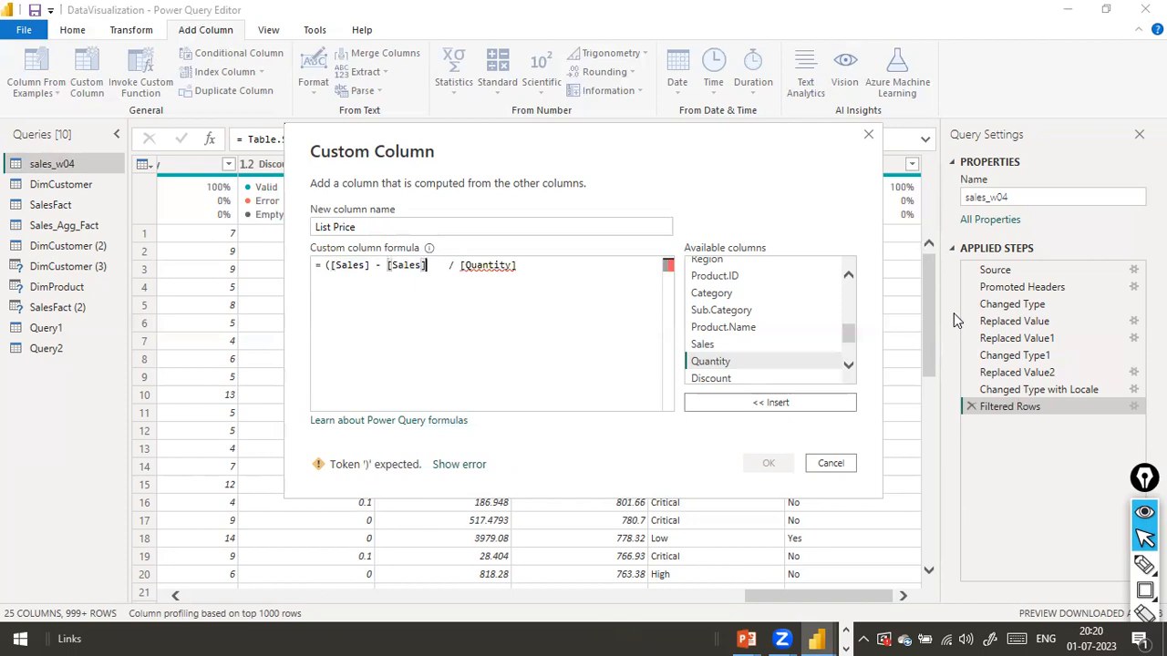
Multiply the second [Sales] reference in the formula by the Discount column.
type("*")
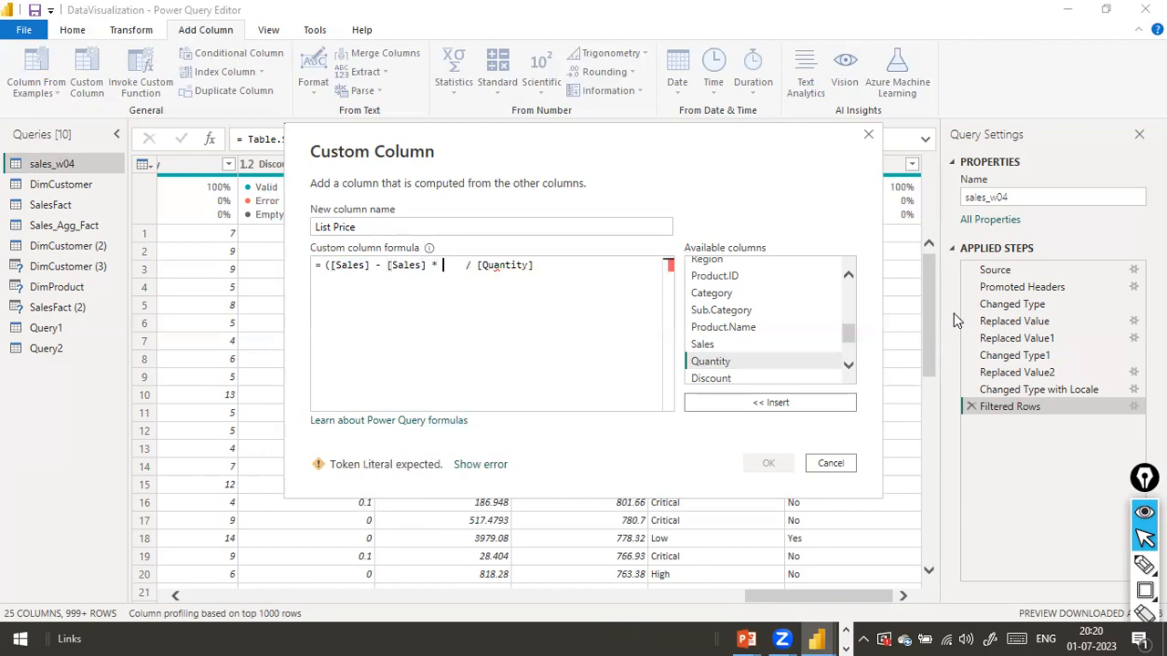
left_click(747, 375)
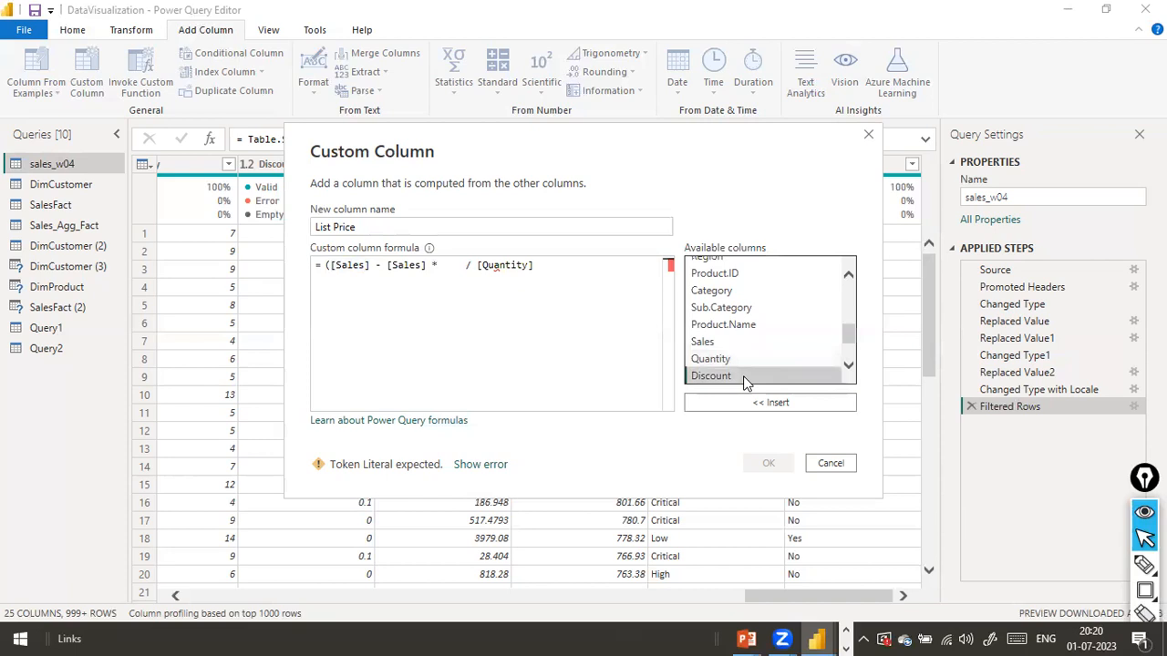
double_click(743, 375)
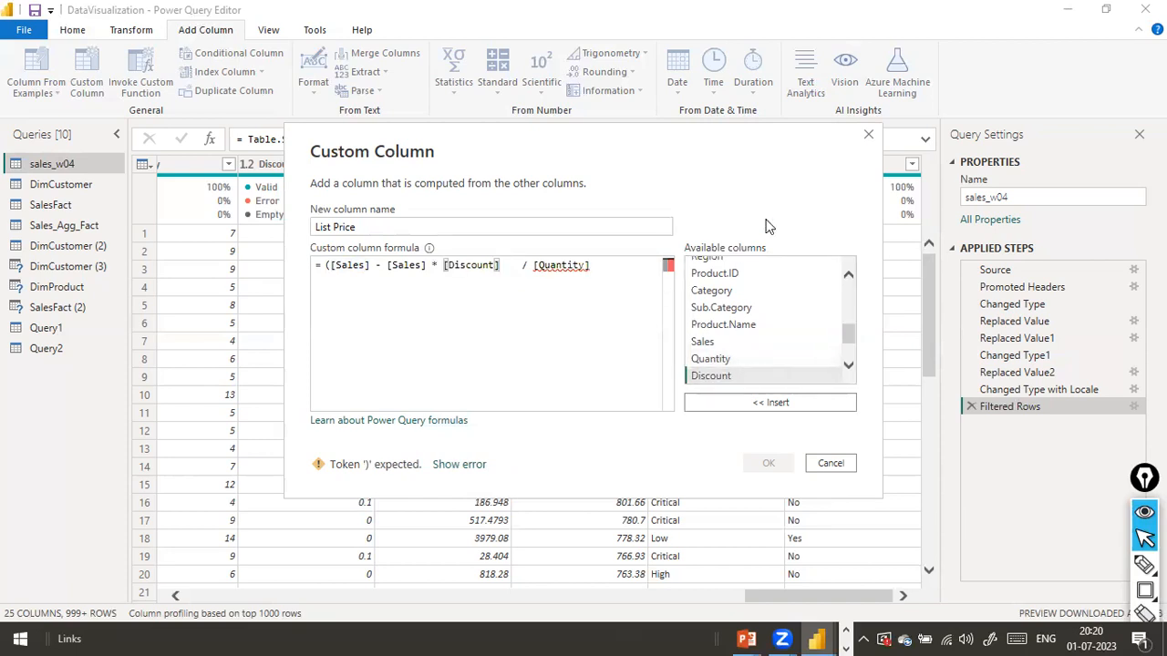
Enclose [Sales] * [Discount] in parentheses and close the outer parenthesis before the division, giving ([Sales] - ([Sales] * [Discount])) / [Quantity].
type(")")
key("Left")
key("Left")
key("Left")
key("Left")
key("Left")
key("Left")
key("Left")
key("Left")
key("Left")
key("Left")
key("Left")
key("Left")
key("Left")
key("Left")
key("Left")
key("Left")
key("Left")
key("Left")
key("Left")
key("Left")
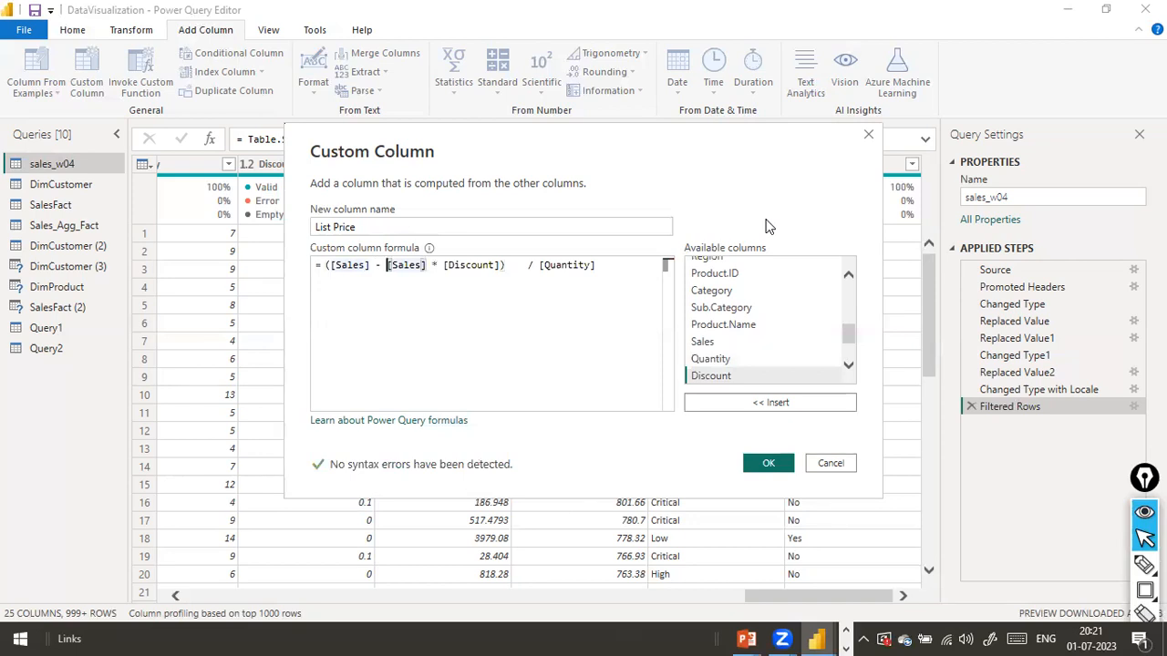
type("(")
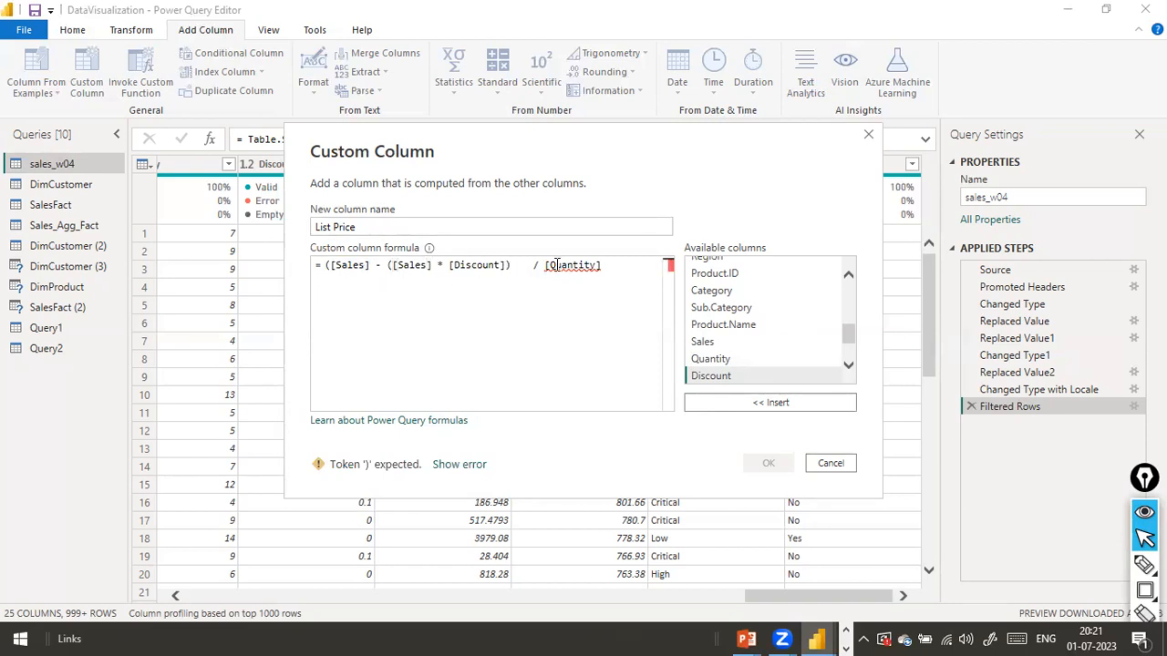
left_click(599, 265)
type(")")
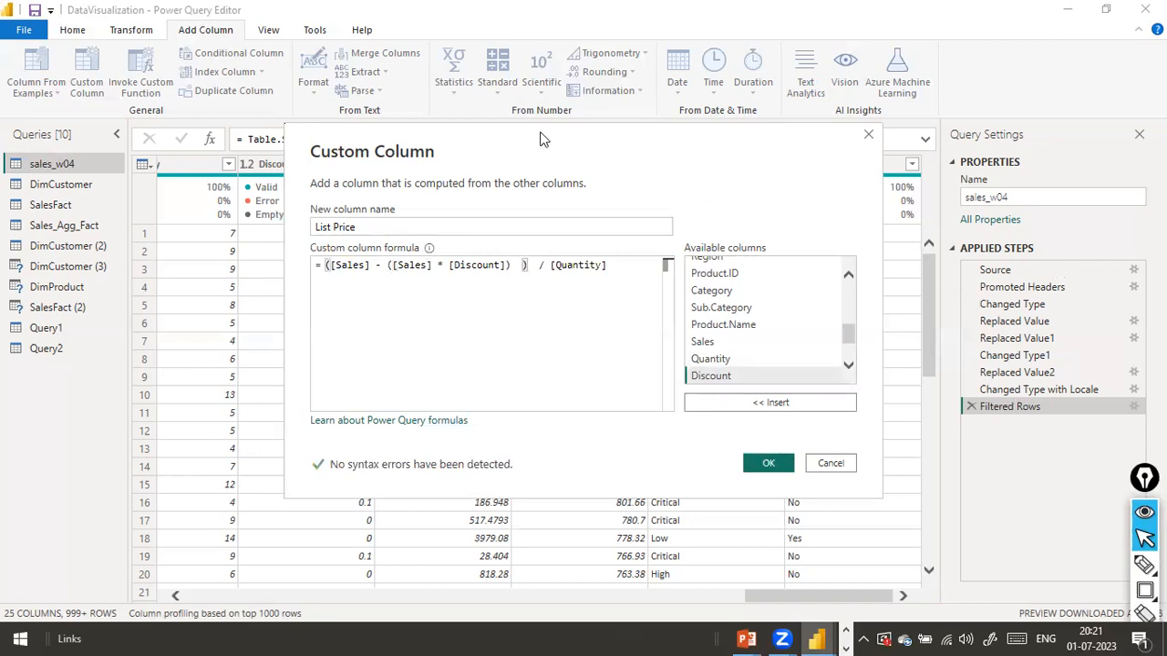
Check the parentheses around the discounted sales amount in the formula and add the List Price column to the sales_w04 query.
left_click(329, 264)
left_click(334, 264)
left_click(334, 264)
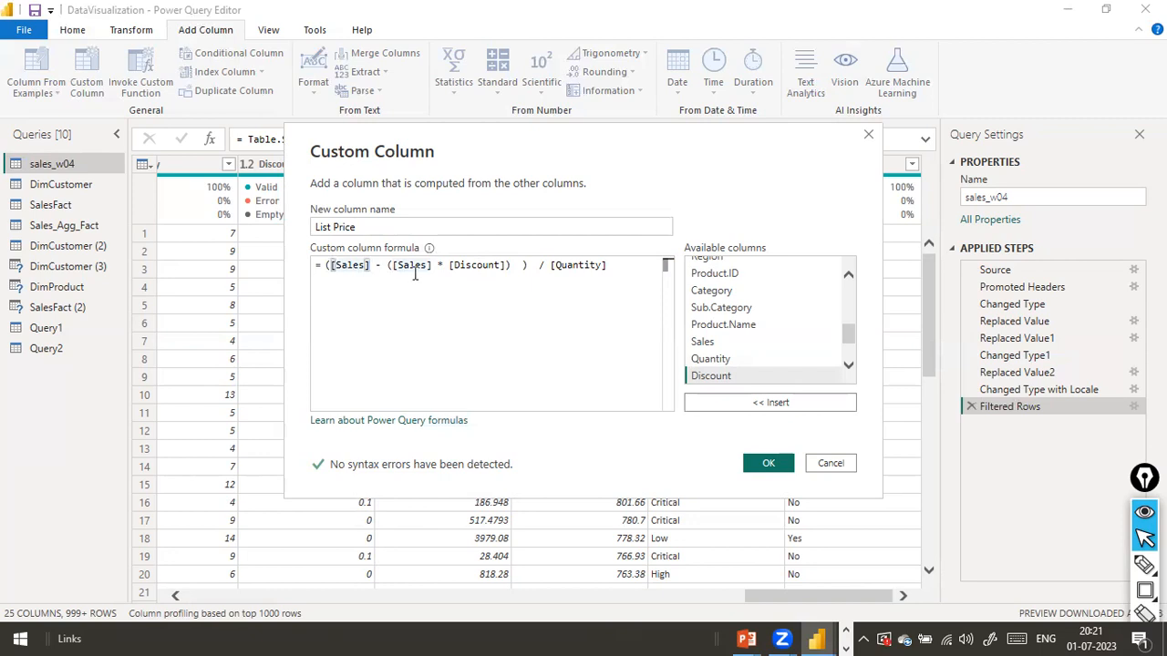
left_click(373, 266)
key("End")
left_click(392, 264)
left_click(512, 266)
left_click(528, 265)
left_click(532, 265)
key("shift+Home")
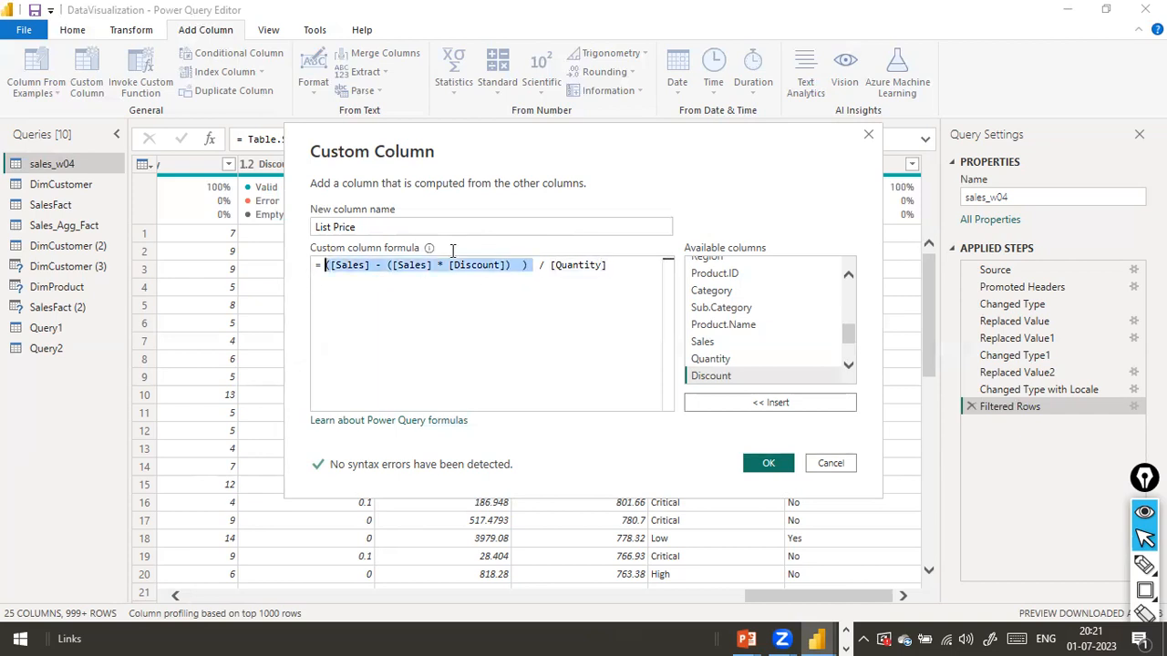
left_click(618, 271)
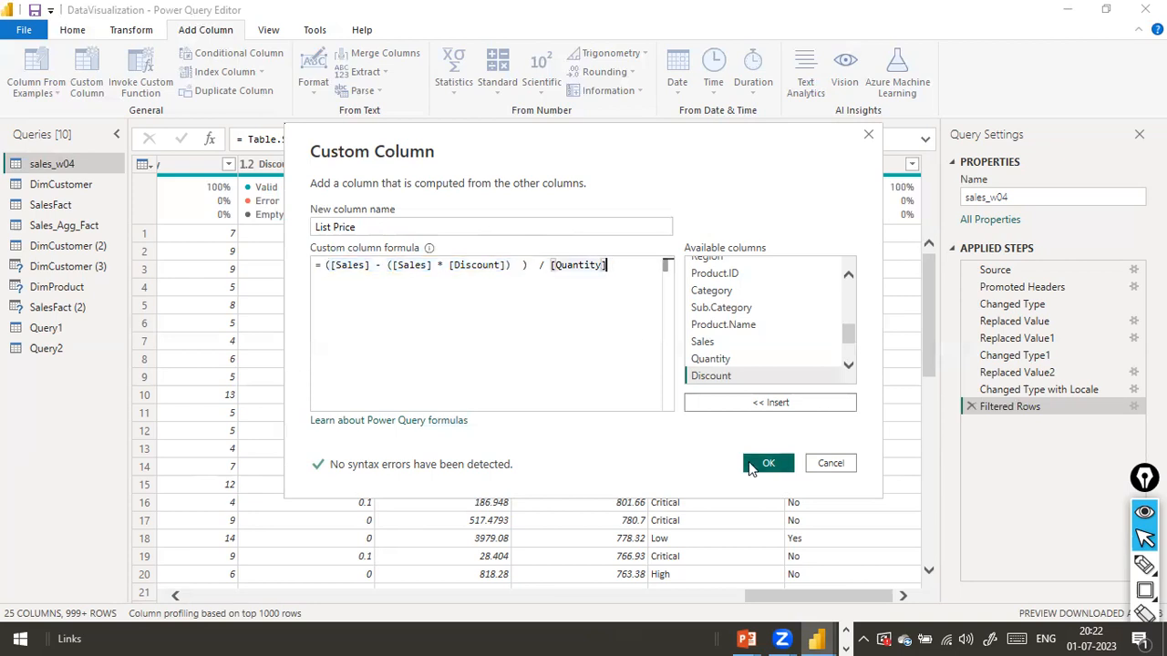
left_click(752, 466)
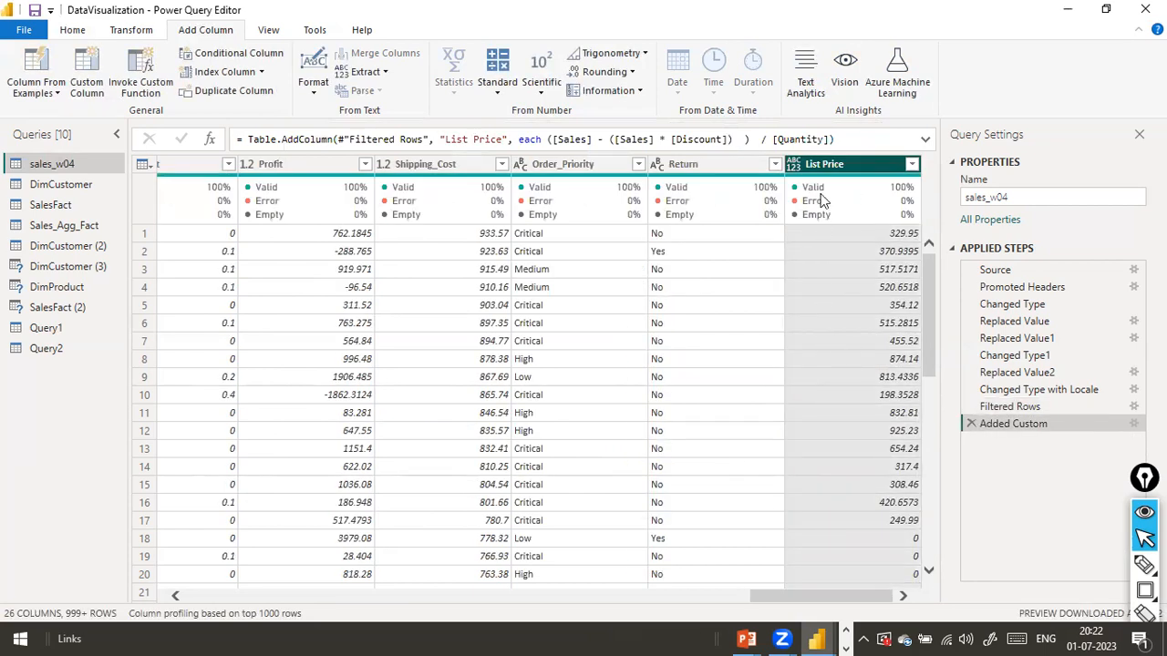
Examine the List Price values across the rows and compare them with the Sales, Quantity and Discount columns.
left_click_drag(779, 601, 678, 589)
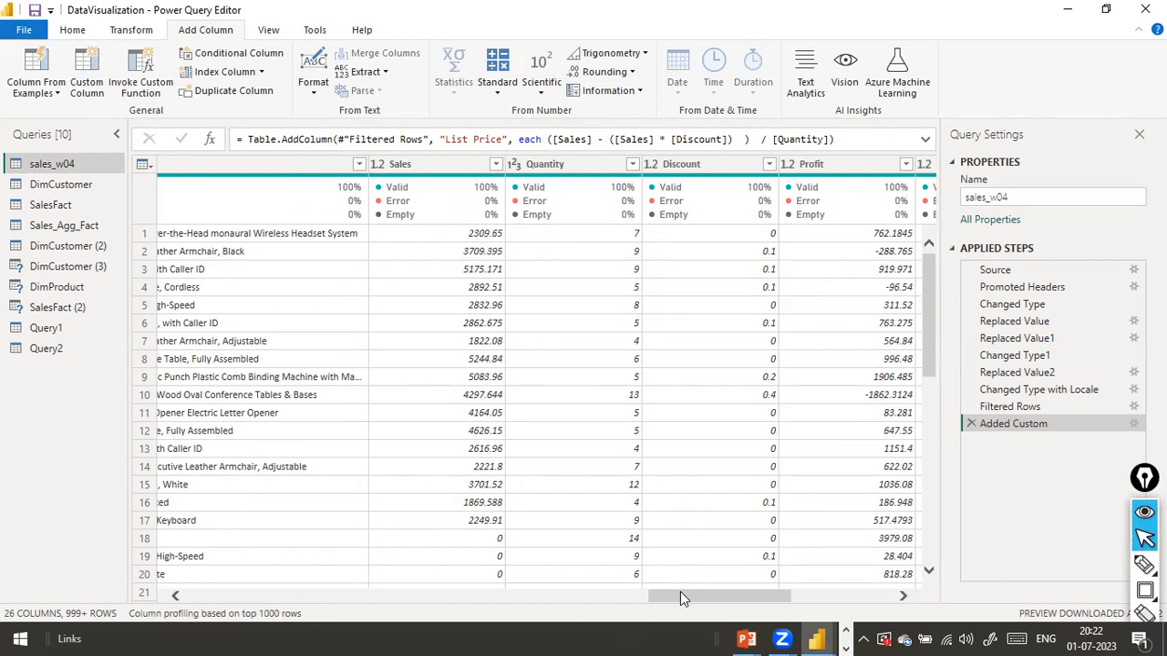
left_click_drag(680, 593, 854, 588)
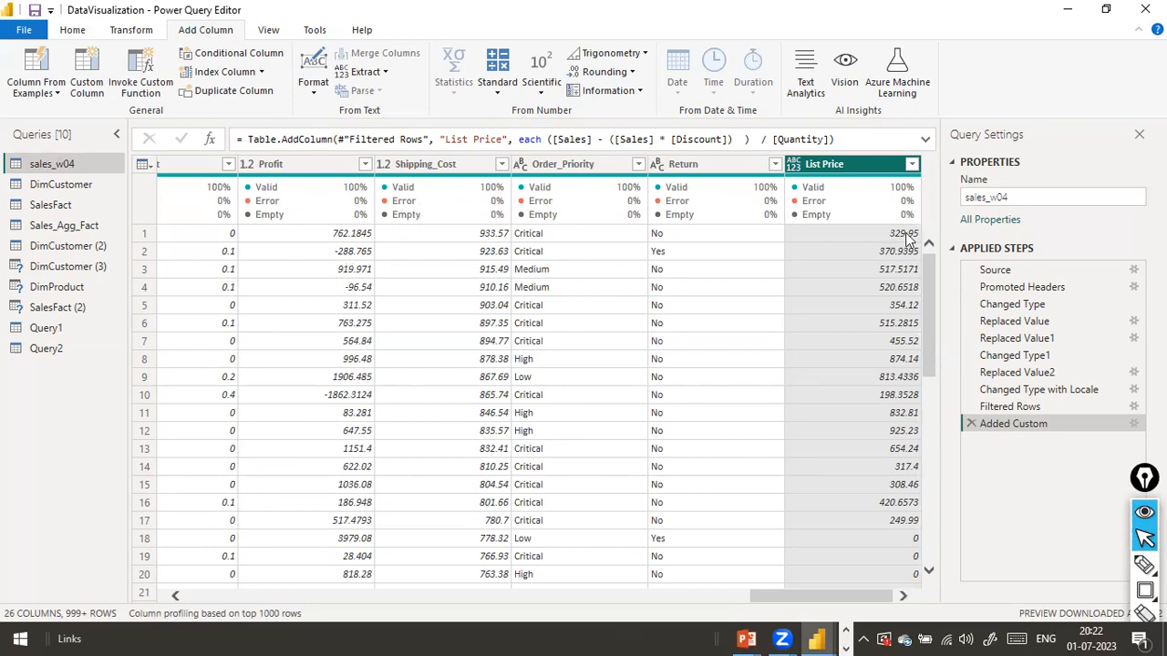
left_click_drag(780, 593, 921, 584)
scroll(907, 282, "down", 6)
scroll(907, 282, "up", 6)
scroll(870, 394, "down", 10)
scroll(869, 395, "up", 9)
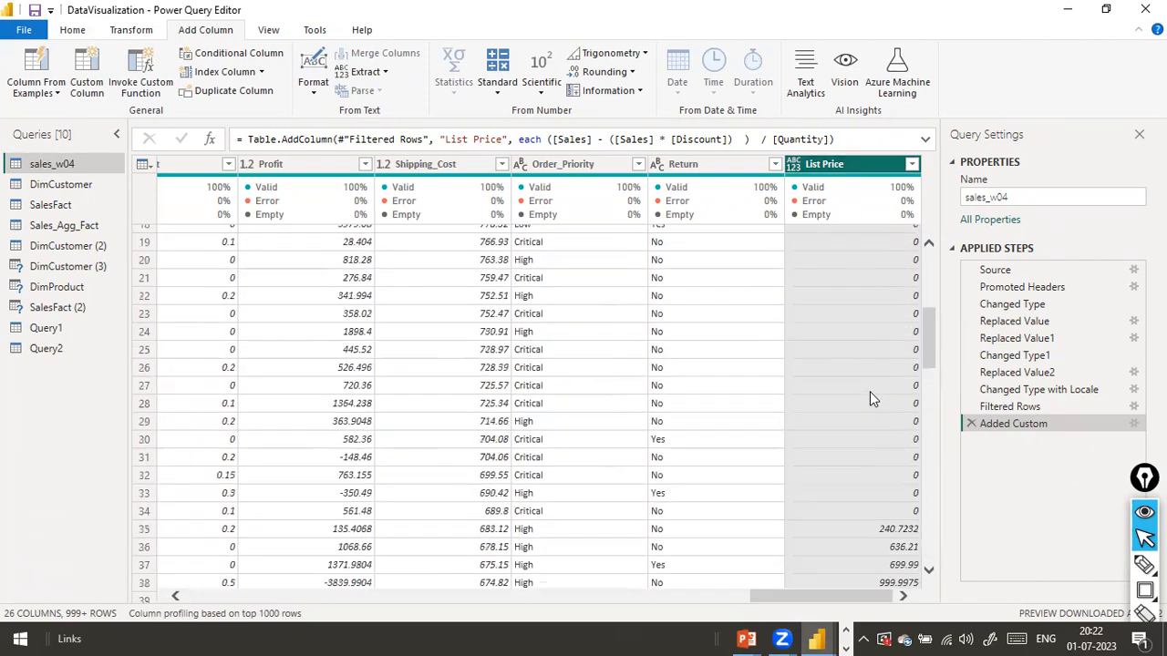
scroll(869, 391, "down", 2)
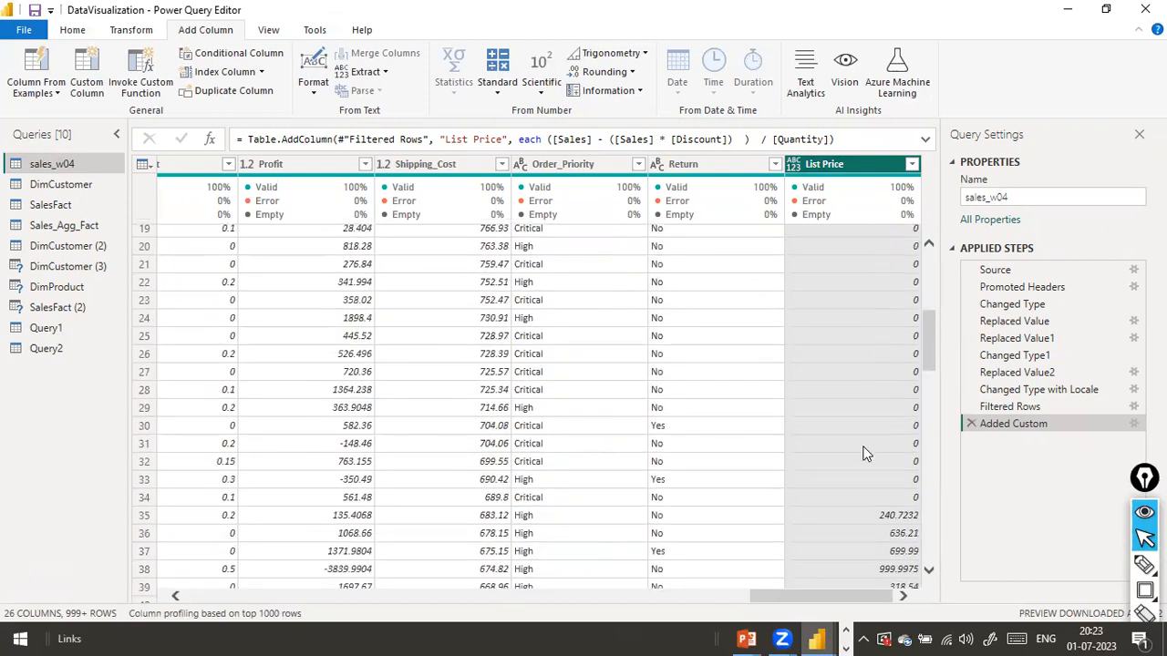
left_click_drag(842, 598, 768, 611)
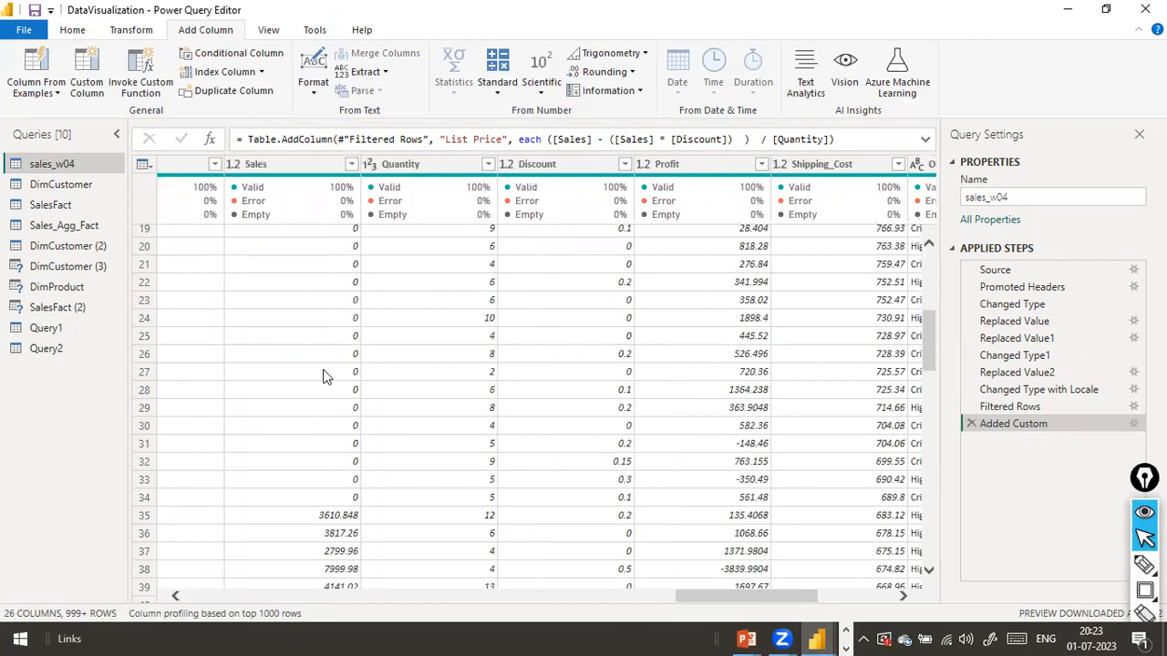
scroll(350, 338, "up", 3)
scroll(350, 337, "down", 2)
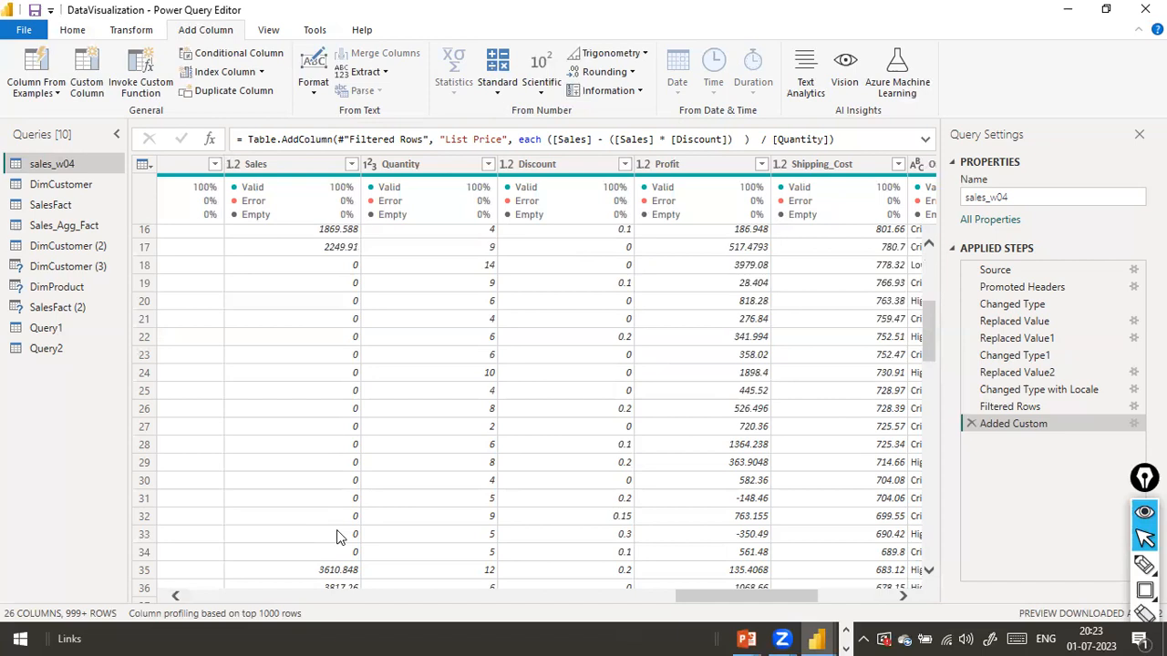
left_click_drag(736, 597, 898, 586)
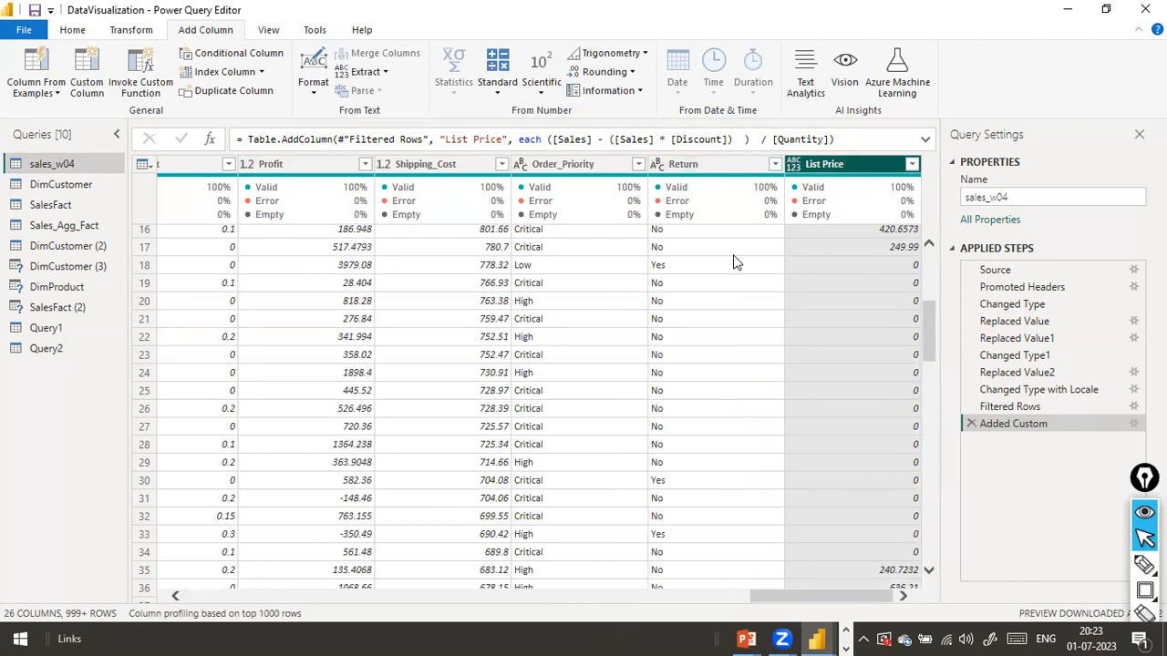
Replace every "-" with "/" in the Ship_Date column of the sales_w04 query.
left_click_drag(815, 596, 13, 554)
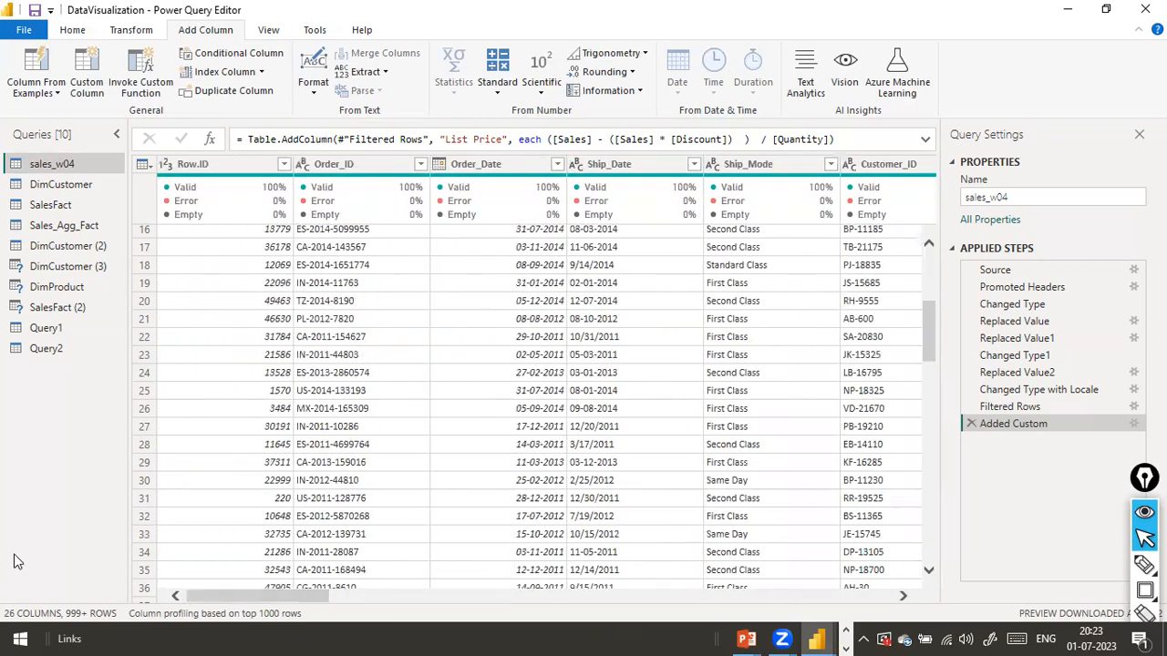
right_click(594, 165)
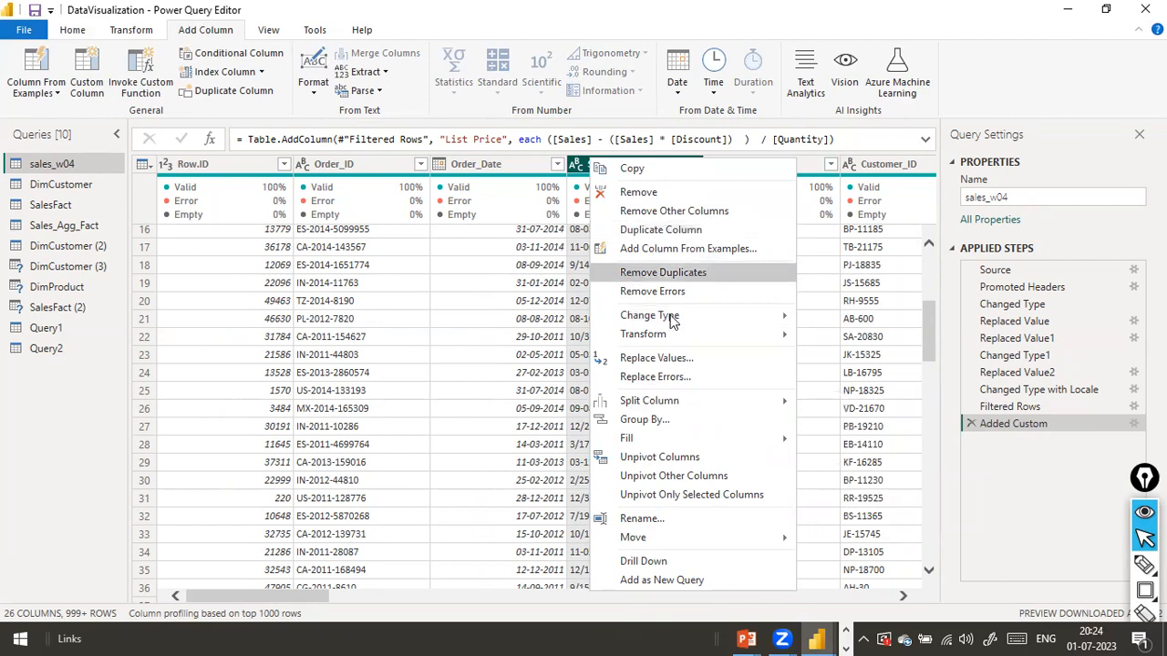
left_click(699, 365)
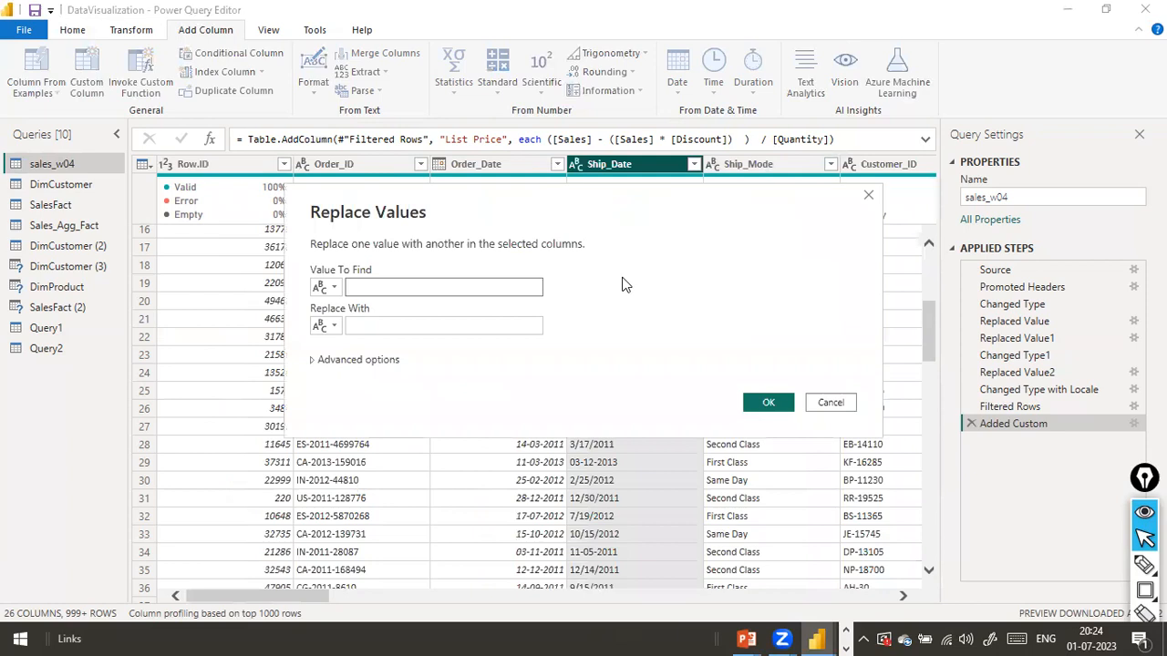
type("-")
key("Tab")
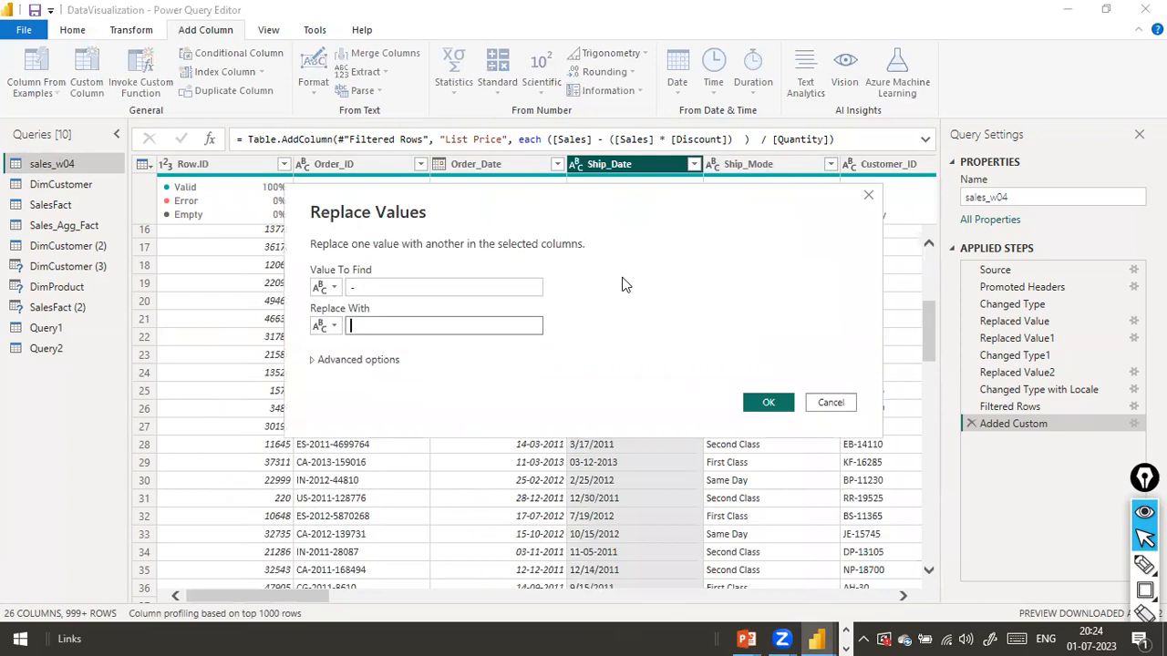
type("/")
left_click(750, 401)
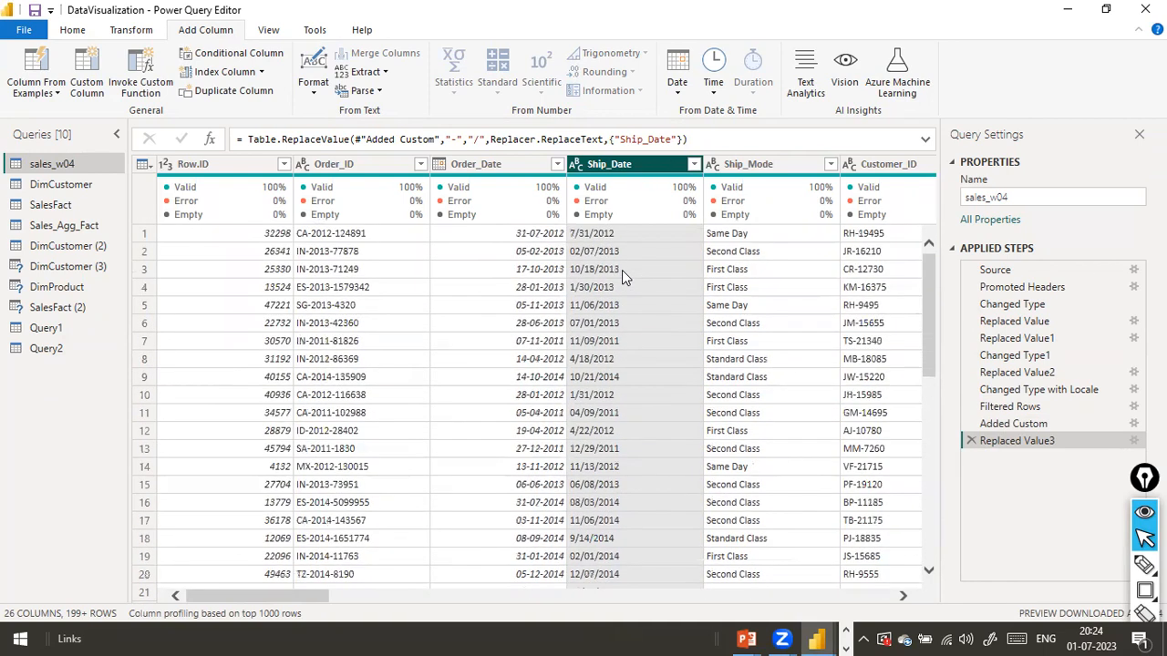
Change the Ship_Date column's type using locale, with Date as the data type and English (United States) as the locale.
left_click(580, 167)
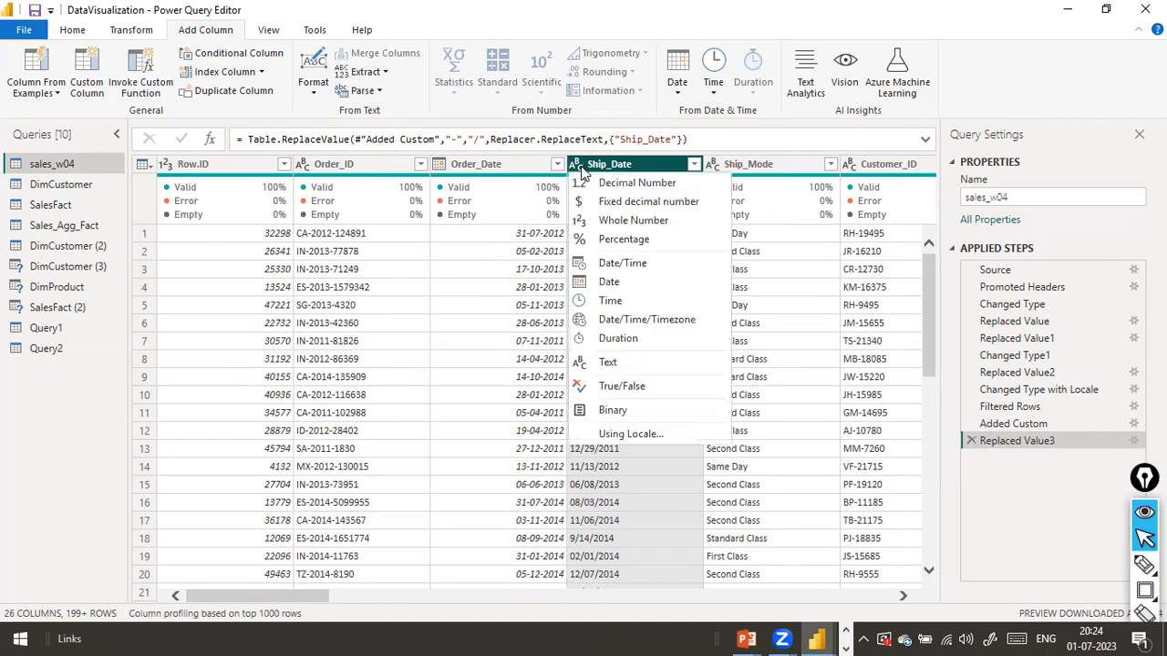
left_click(632, 435)
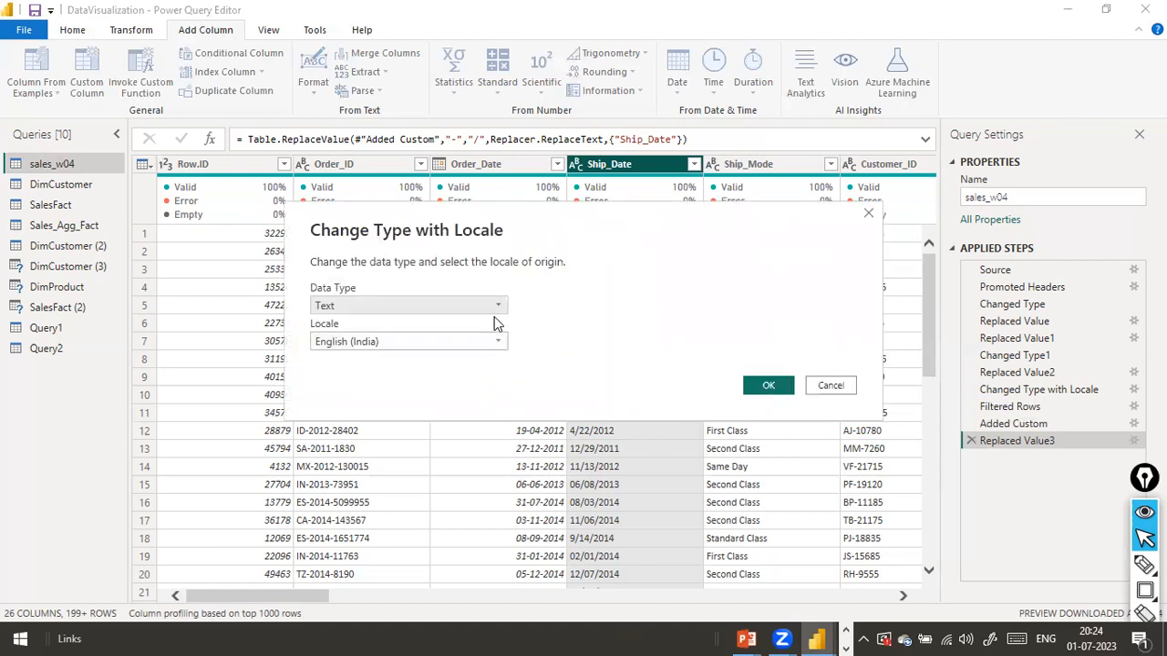
left_click(497, 308)
left_click(391, 409)
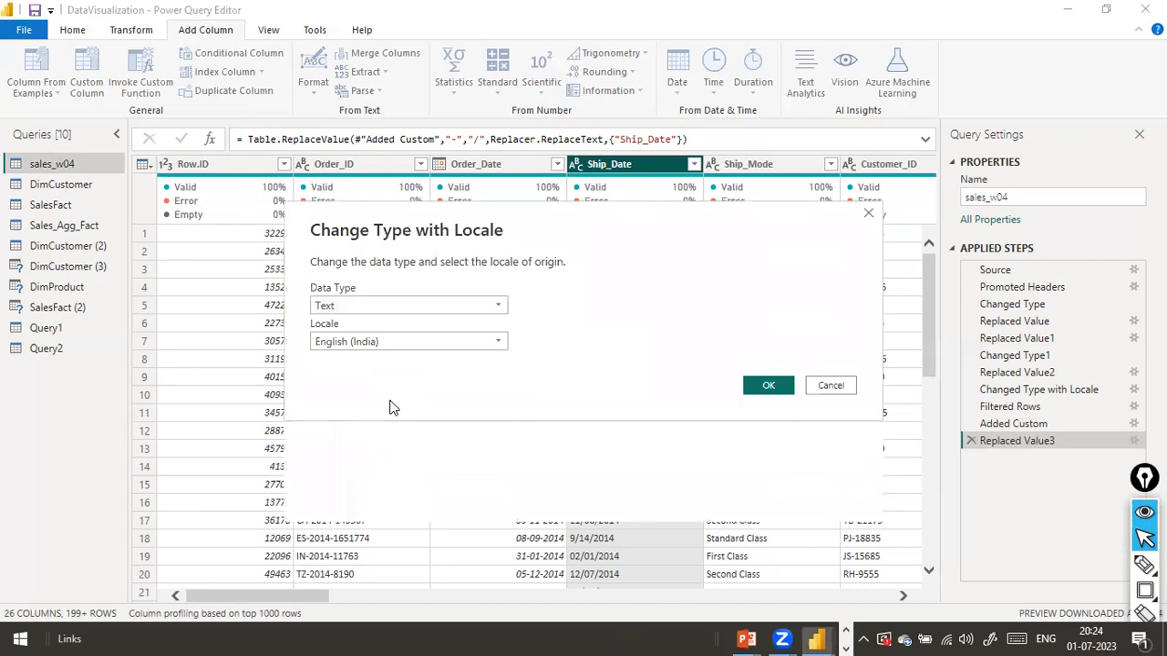
left_click(483, 343)
scroll(478, 497, "down", 6)
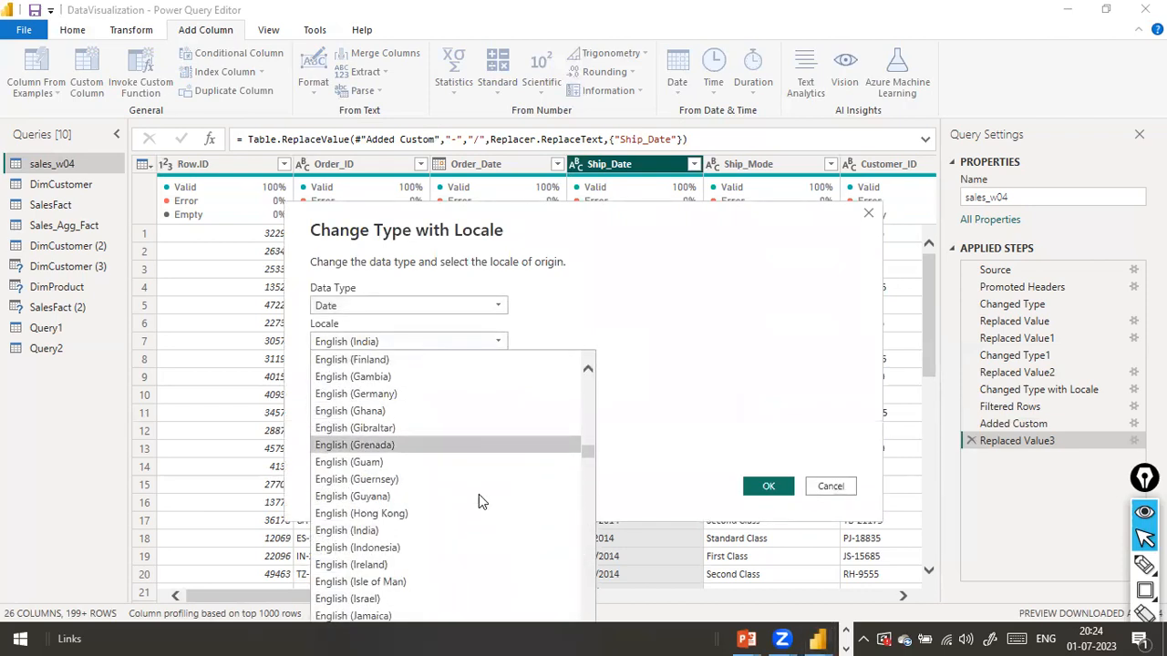
scroll(478, 494, "down", 8)
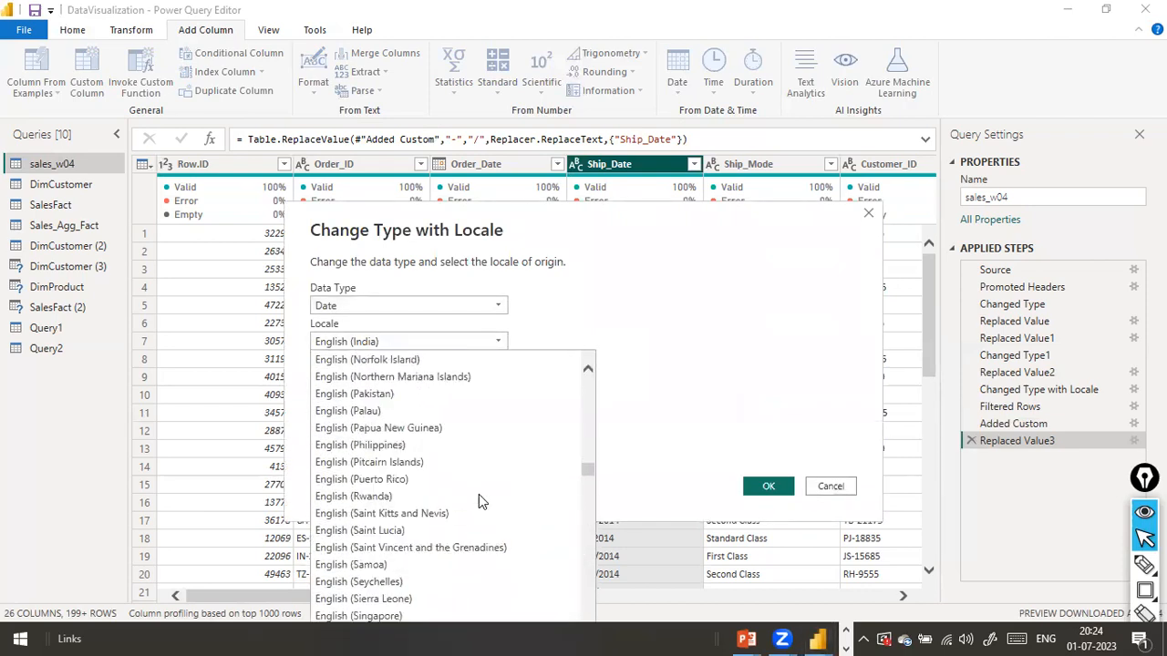
scroll(479, 494, "down", 5)
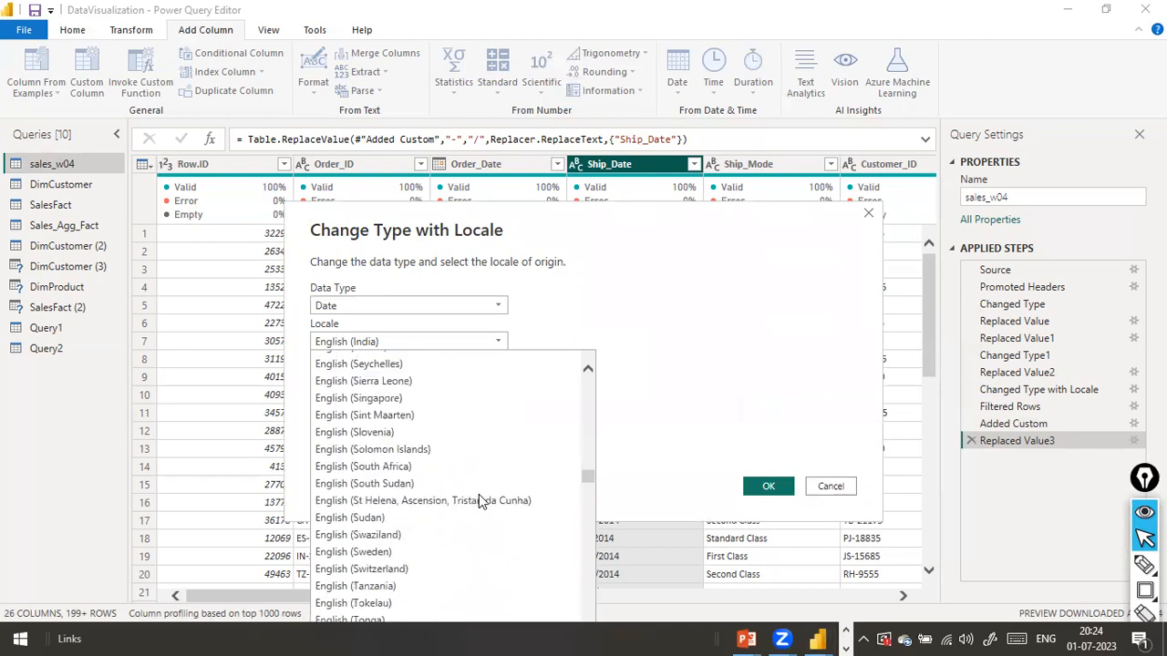
scroll(478, 494, "down", 3)
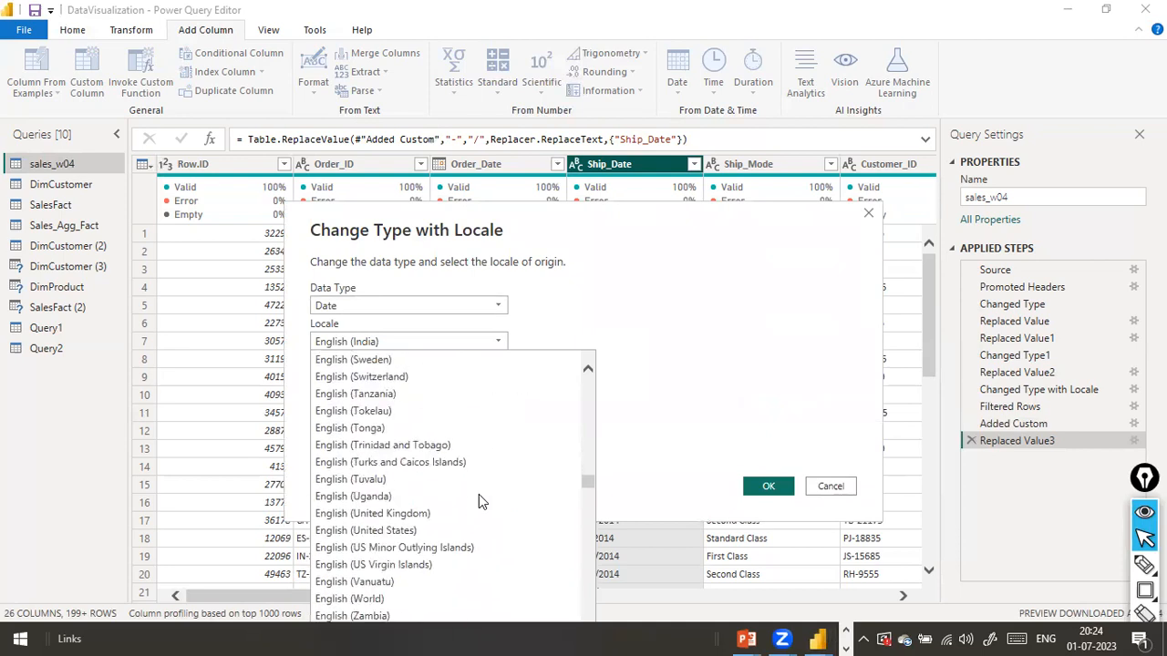
scroll(478, 499, "down", 2)
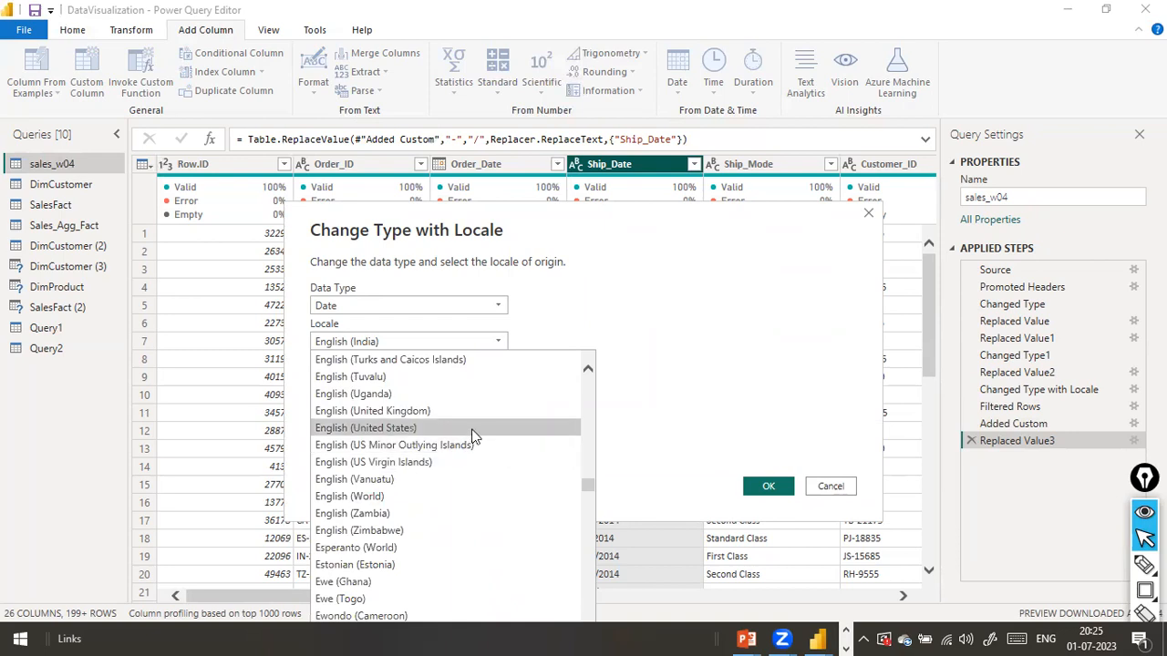
left_click(474, 427)
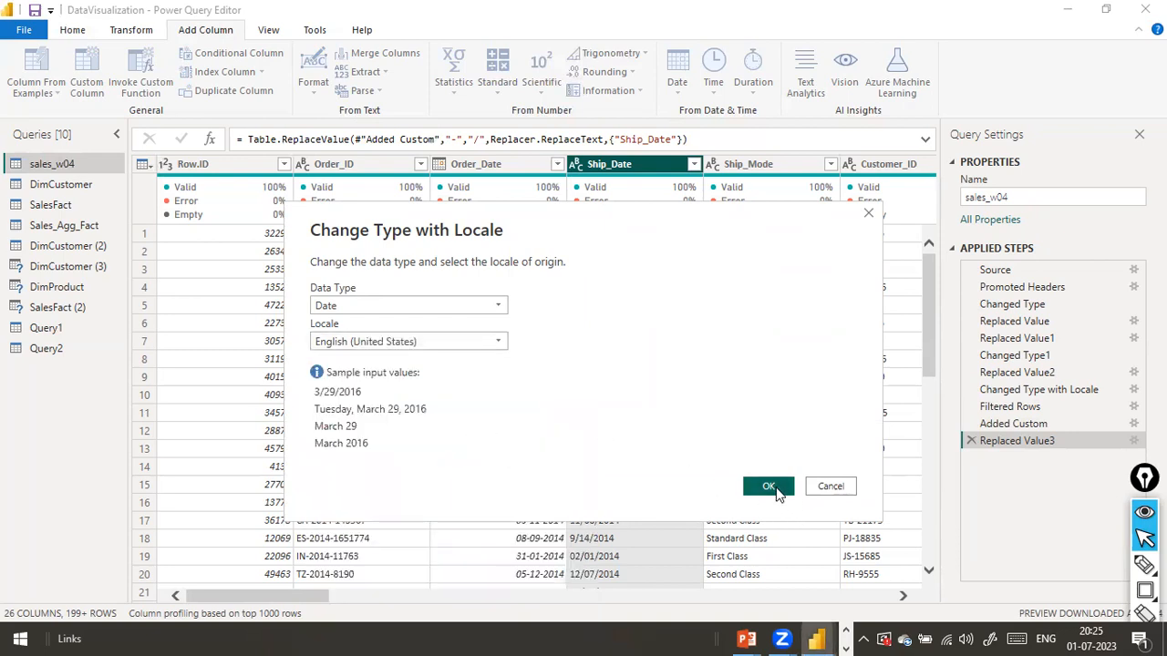
left_click(770, 486)
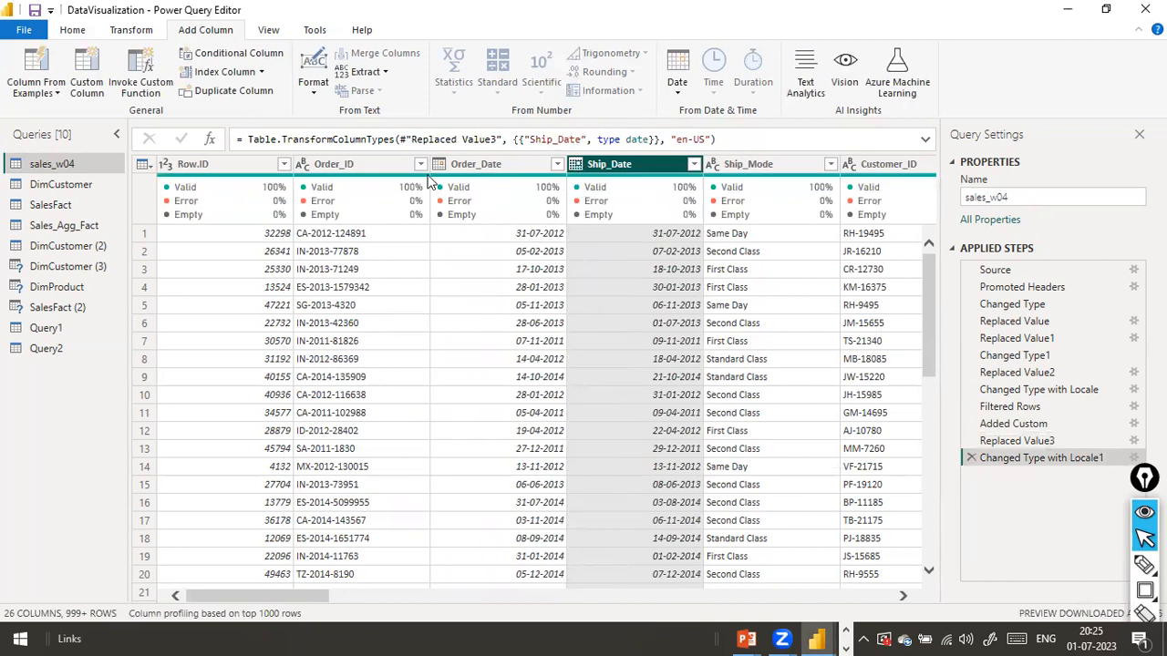
Start a new custom column in the sales_w04 query and name it Shipment Duration.
left_click(777, 167)
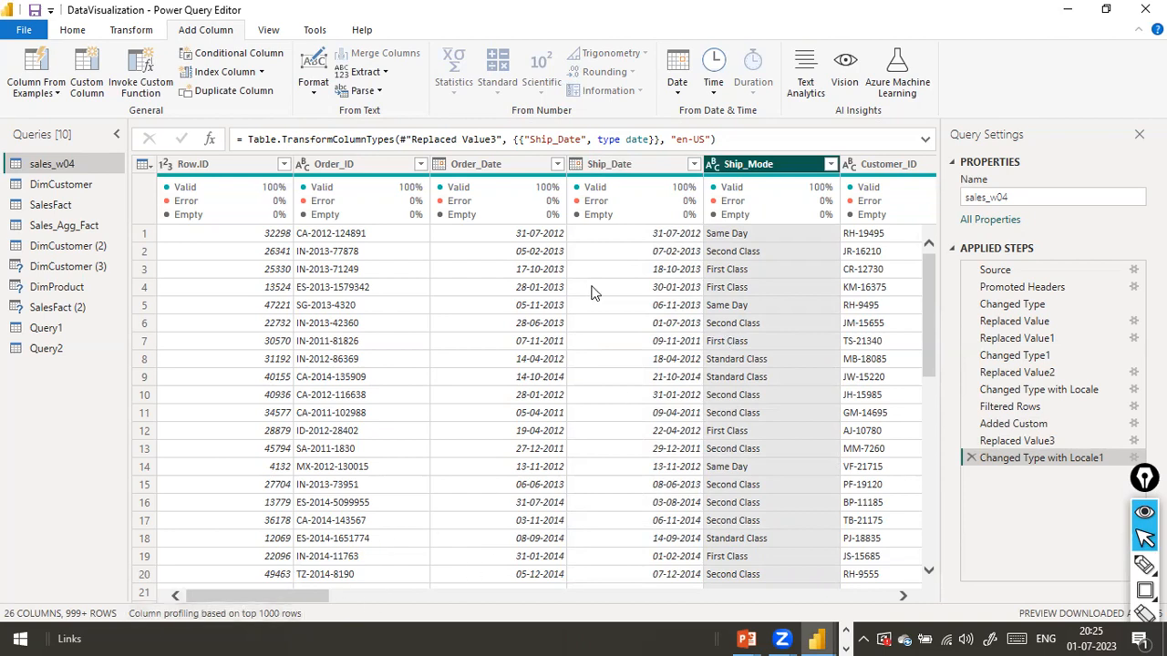
mouse_move(626, 199)
mouse_move(856, 218)
left_click(372, 594)
left_click_drag(372, 594, 967, 590)
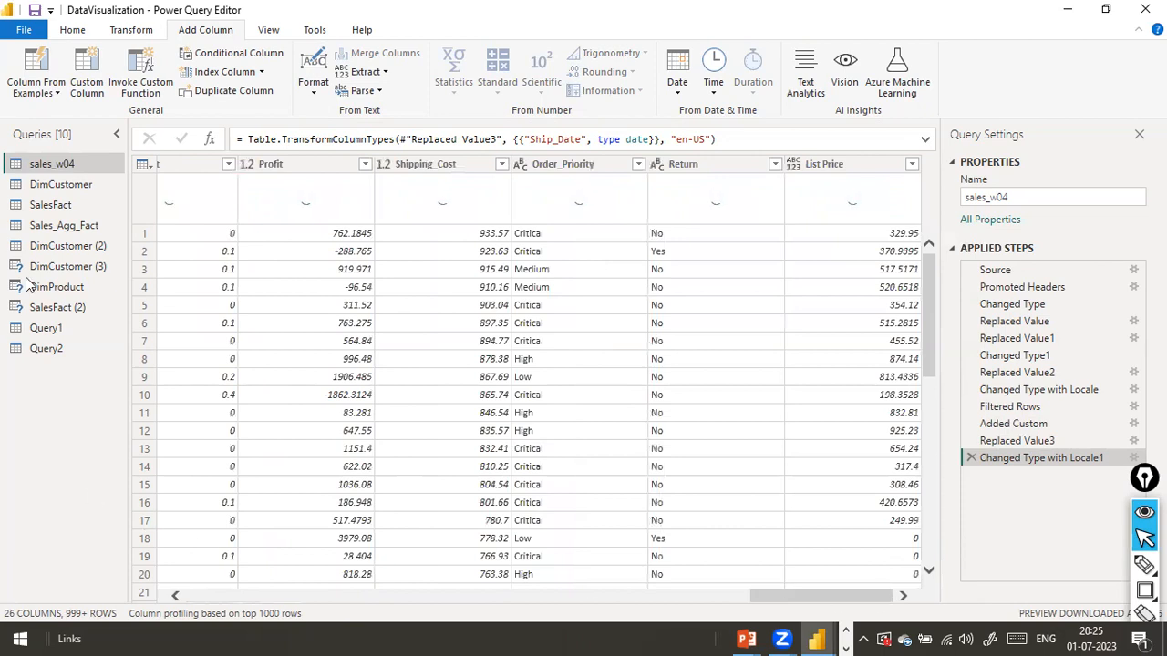
left_click(107, 91)
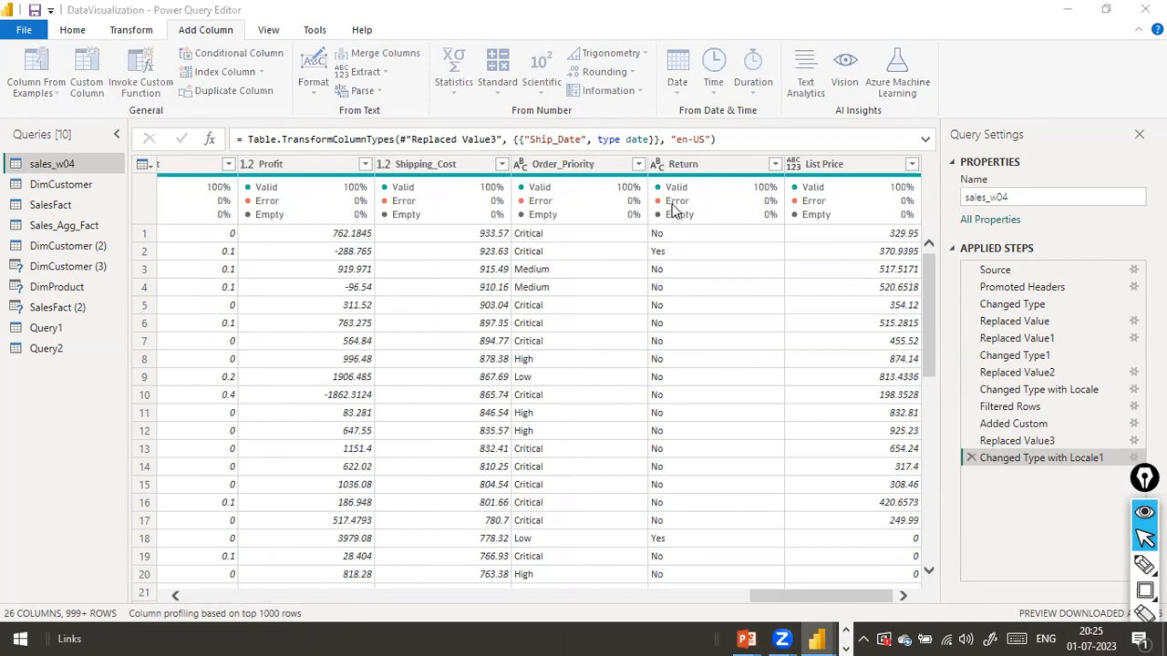
left_click_drag(495, 227, 5, 232)
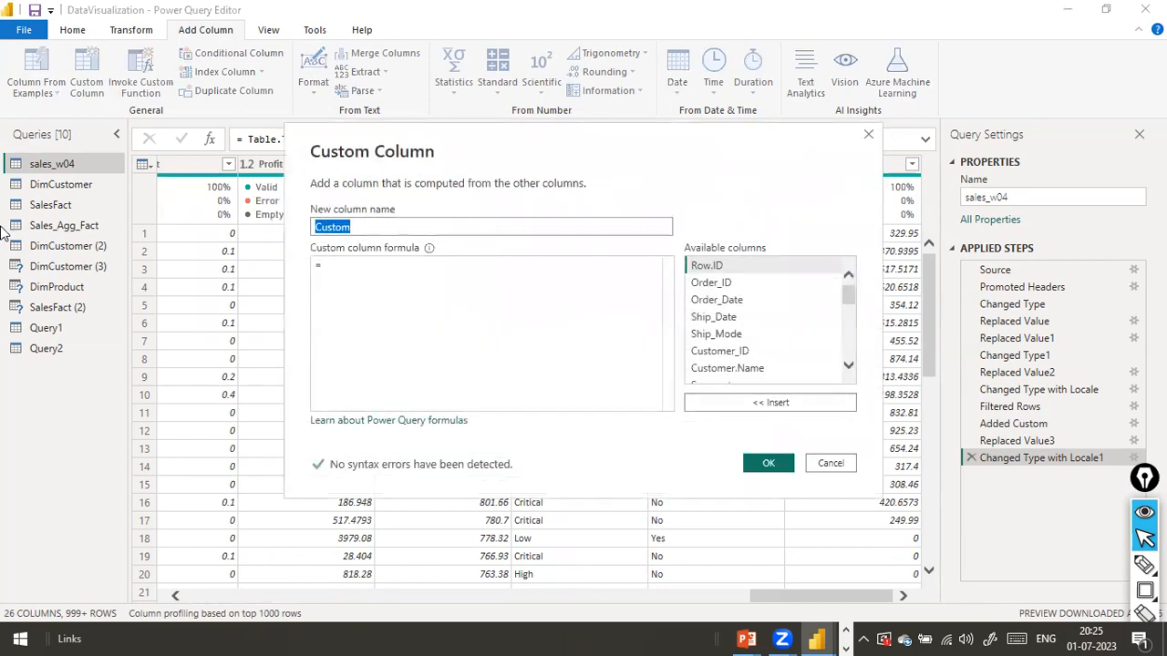
type("Shipen")
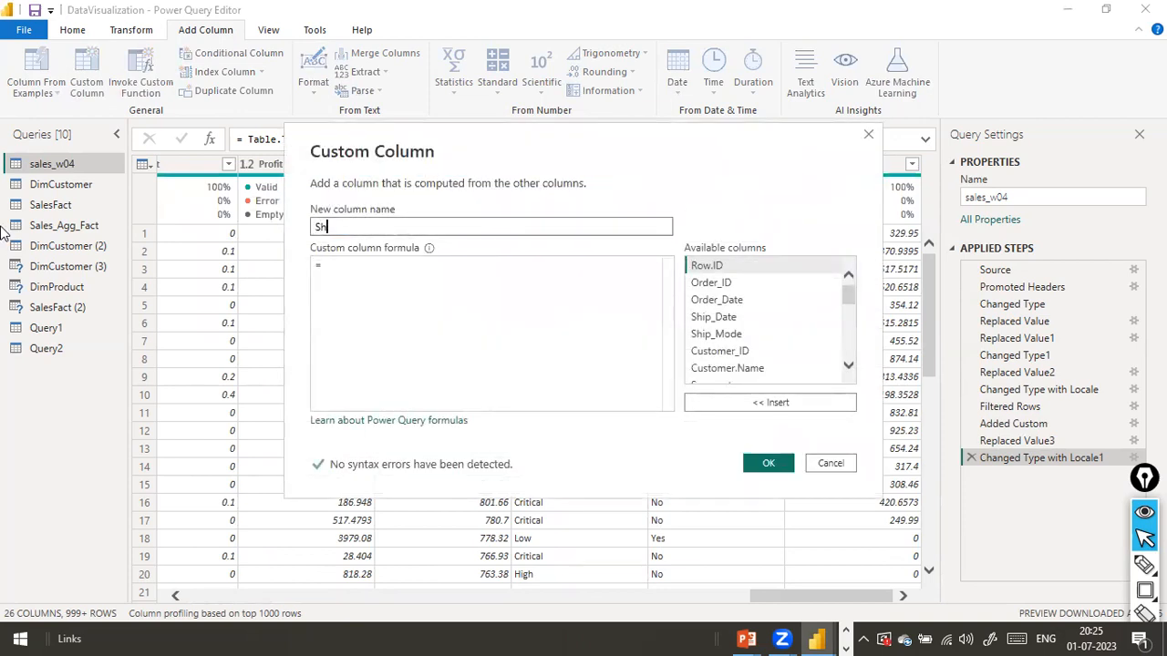
key("BackSpace")
key("BackSpace")
type("mn")
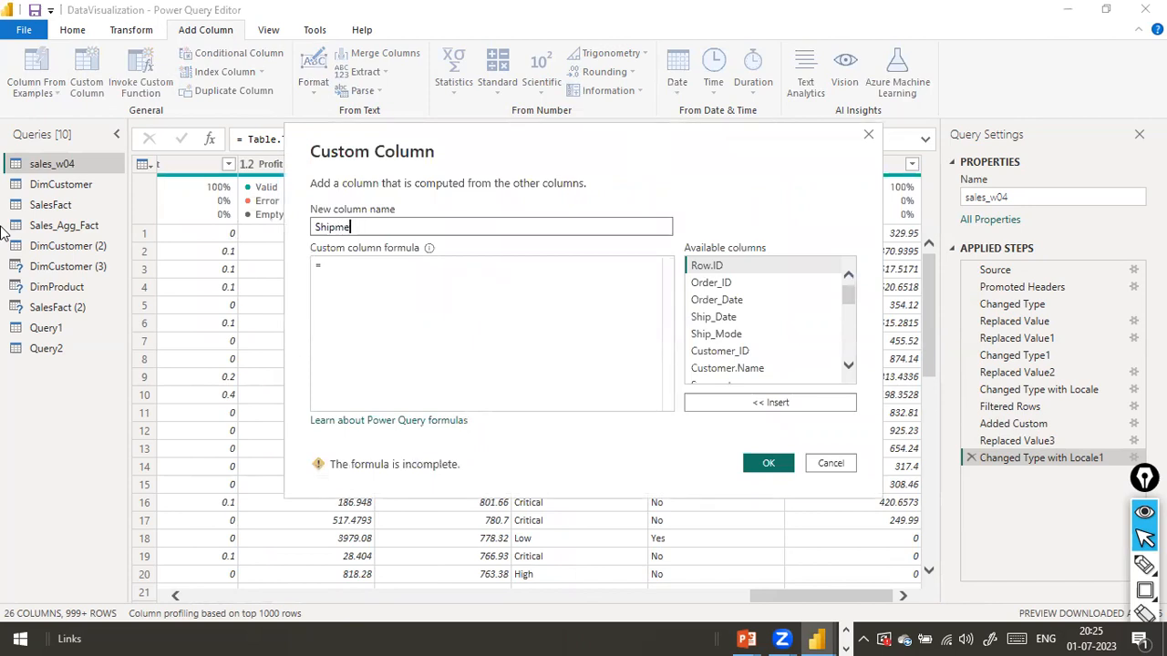
type("nt Duration")
key("Tab")
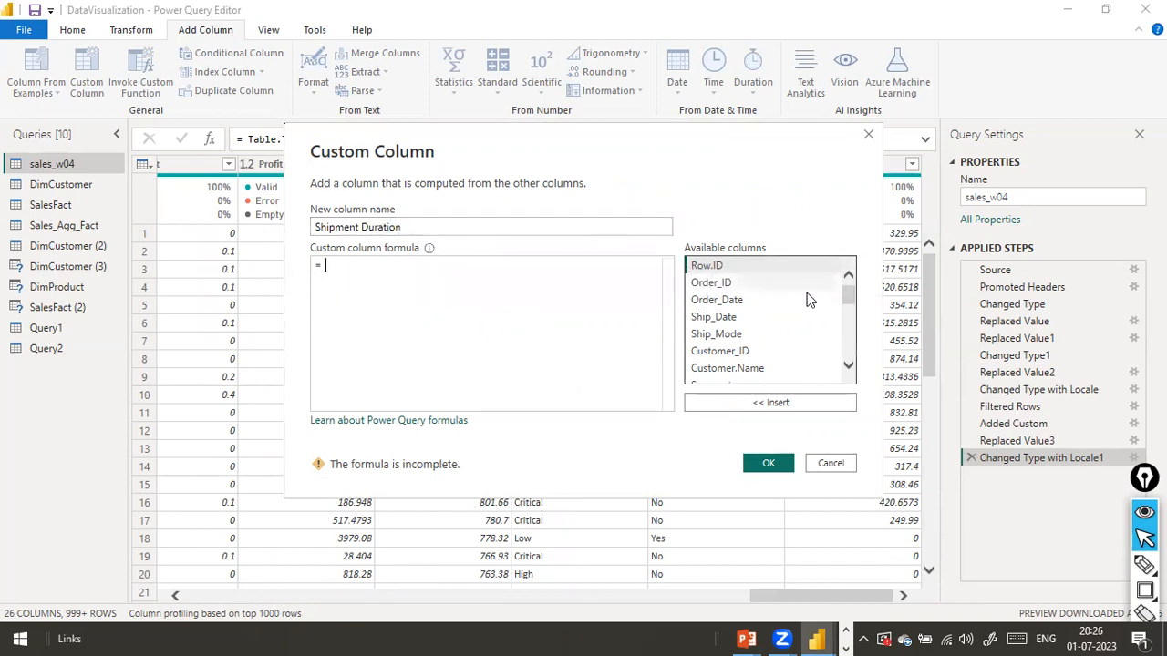
Enter the formula [Ship_Date] - [Order_Date] for Shipment Duration and add the column.
double_click(752, 319)
type("-")
scroll(723, 335, "down", 1)
scroll(723, 336, "up", 1)
double_click(727, 302)
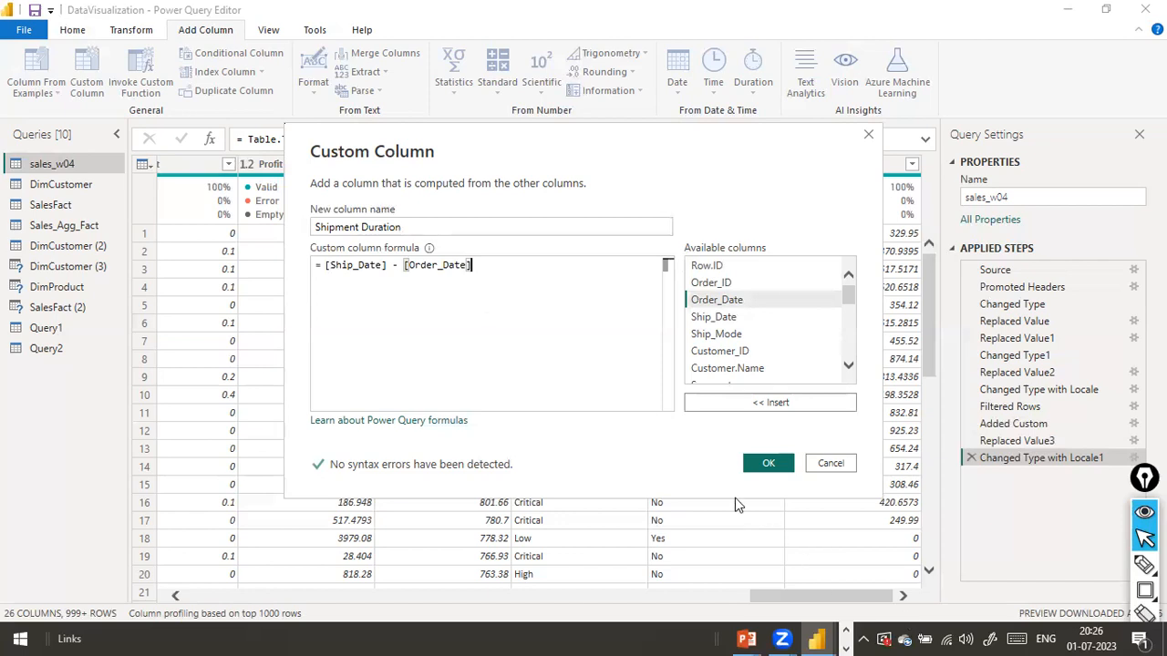
left_click(766, 465)
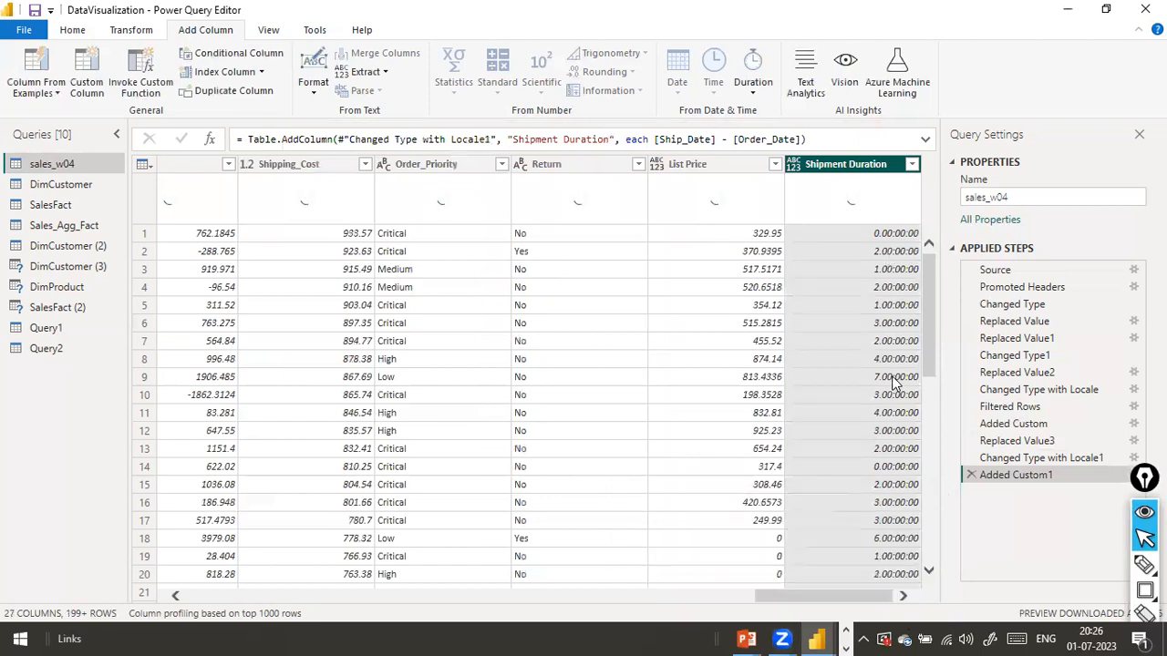
Convert the Shipment Duration column to the Whole Number type.
left_click(793, 166)
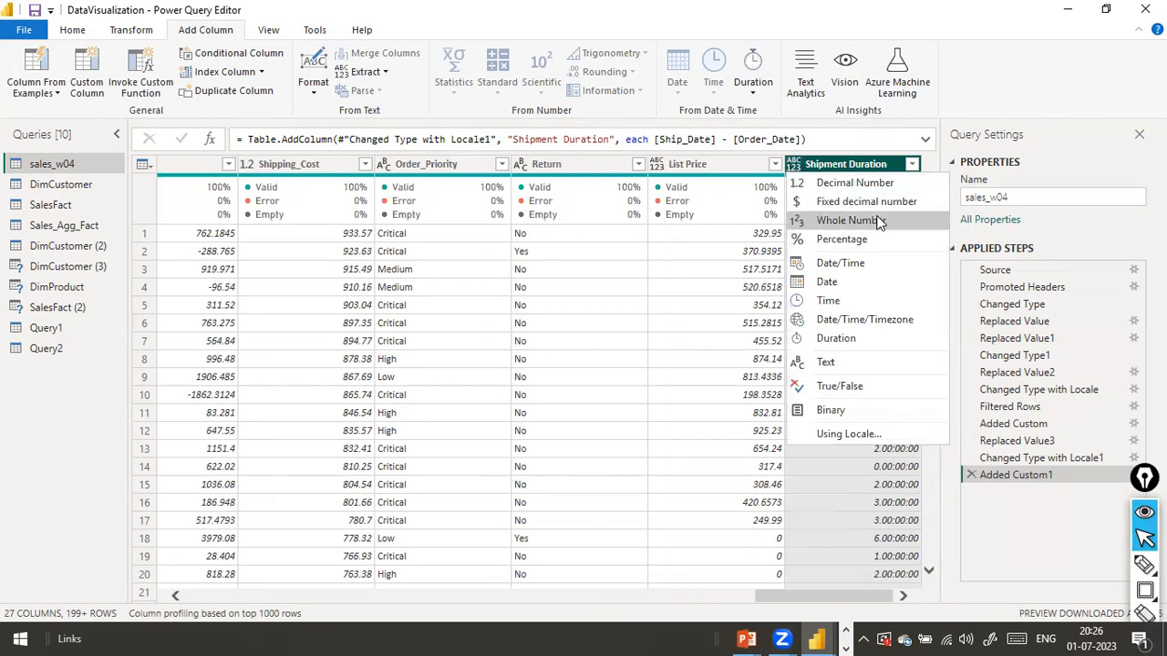
left_click(847, 221)
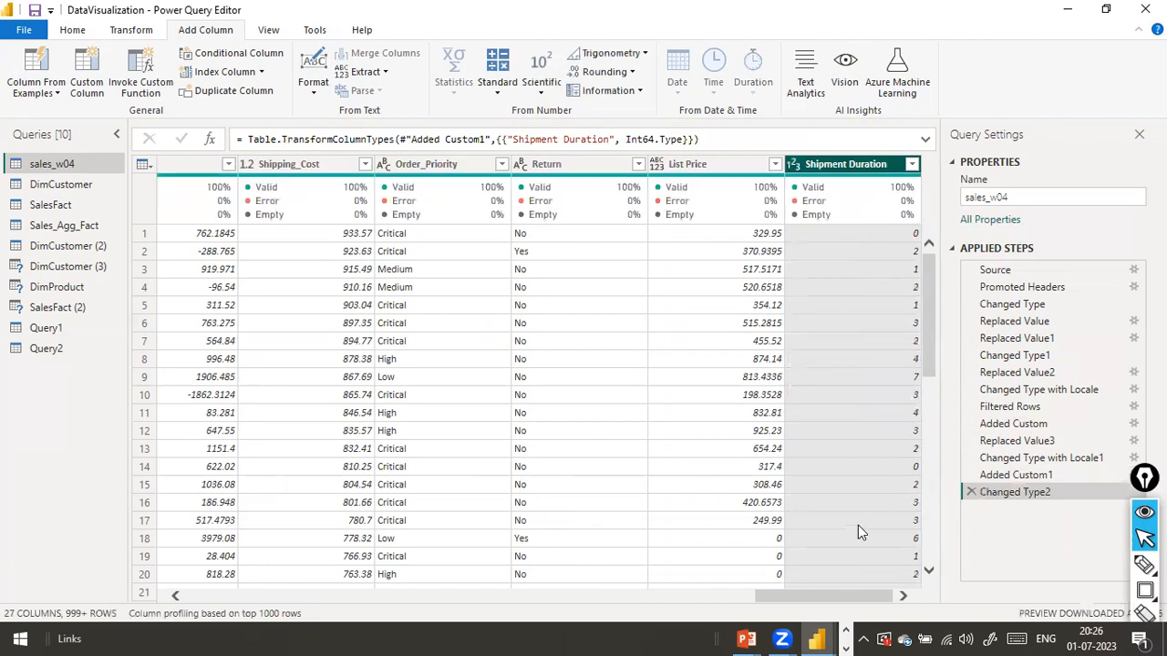
Try the Decimal Number type on the Shipment Duration column, replacing the current conversion, and look through its values.
left_click(793, 165)
left_click(825, 193)
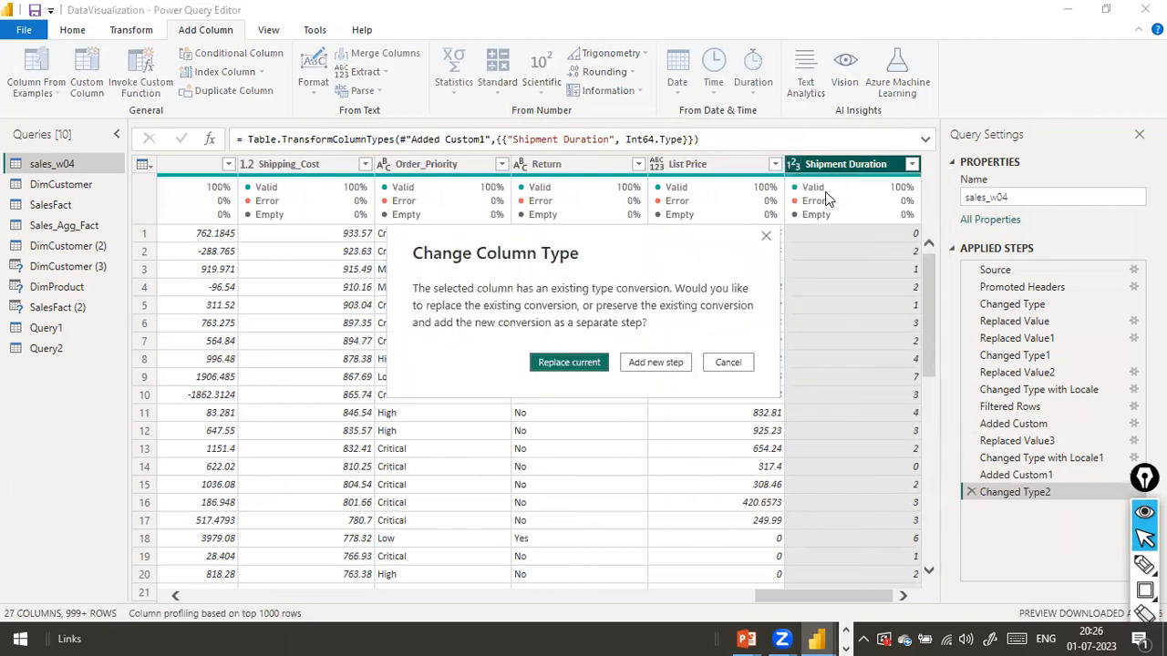
left_click(584, 368)
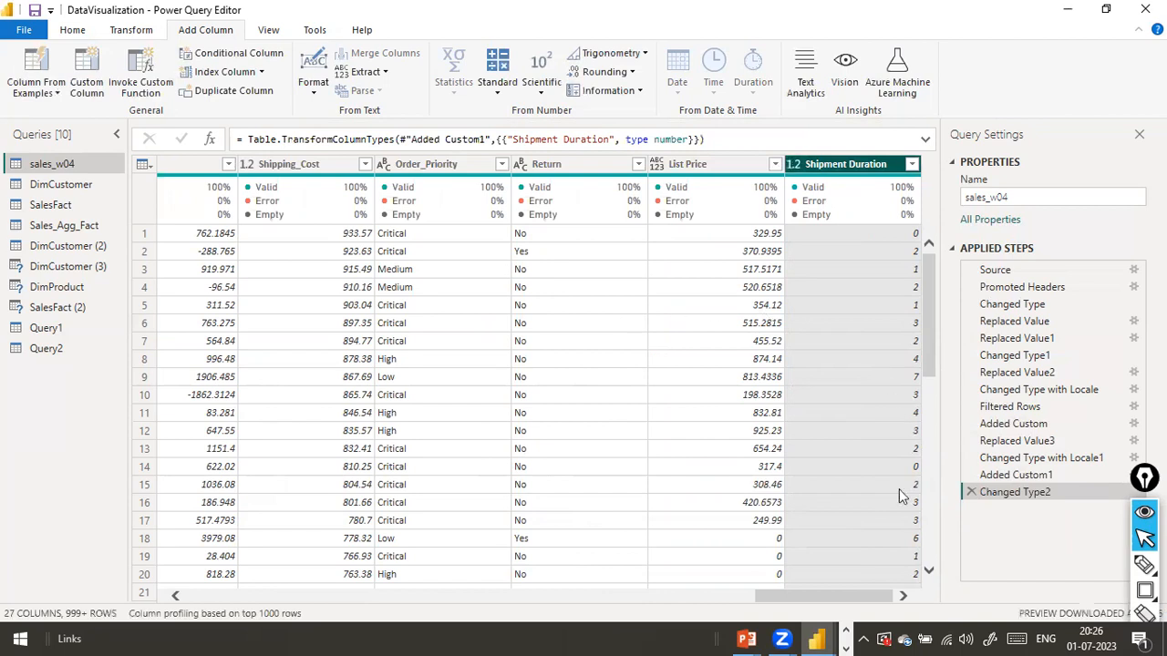
scroll(906, 412, "down", 9)
scroll(904, 412, "up", 9)
Set the Shipment Duration column back to Whole Number, replacing the current type conversion.
left_click(794, 164)
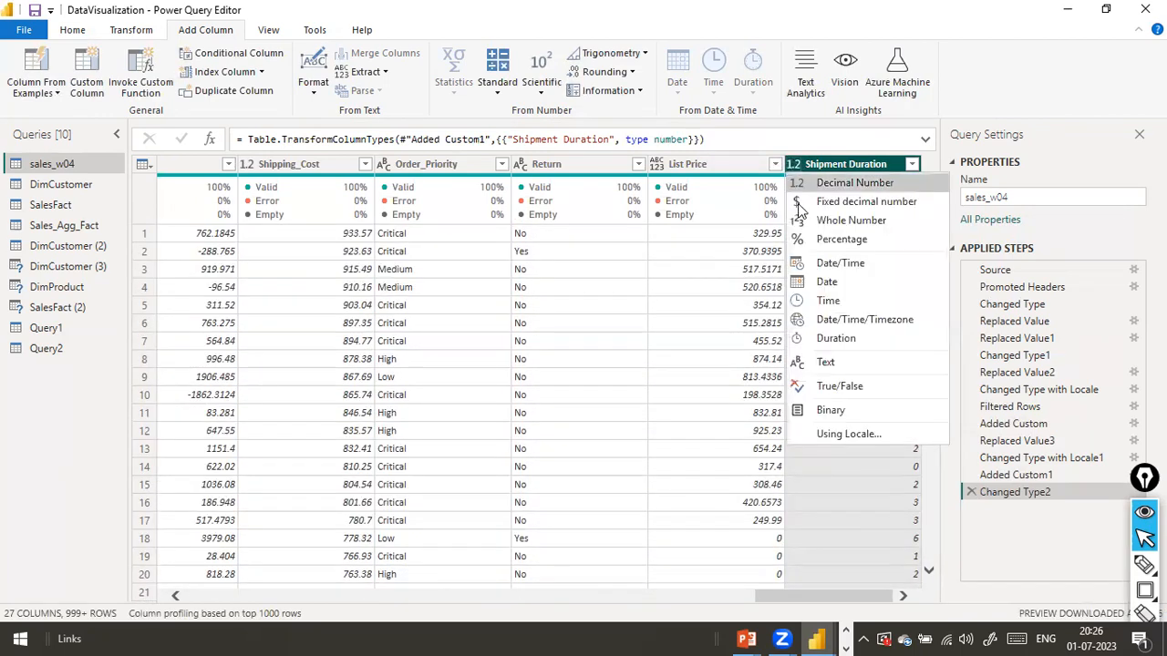
left_click(845, 220)
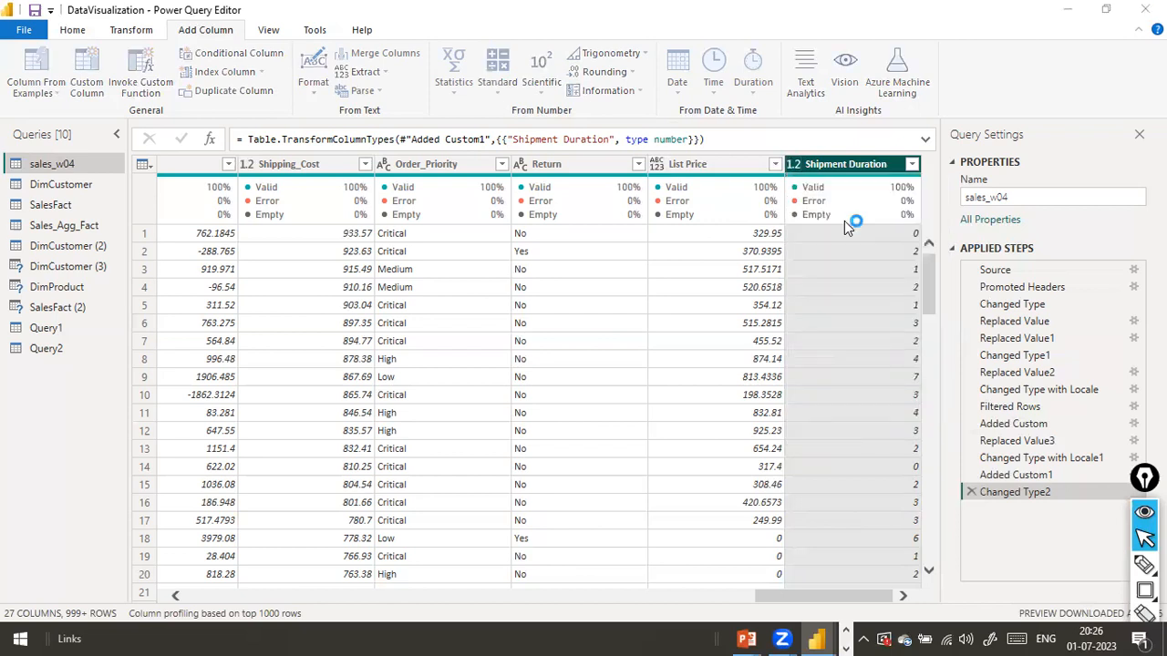
left_click(586, 361)
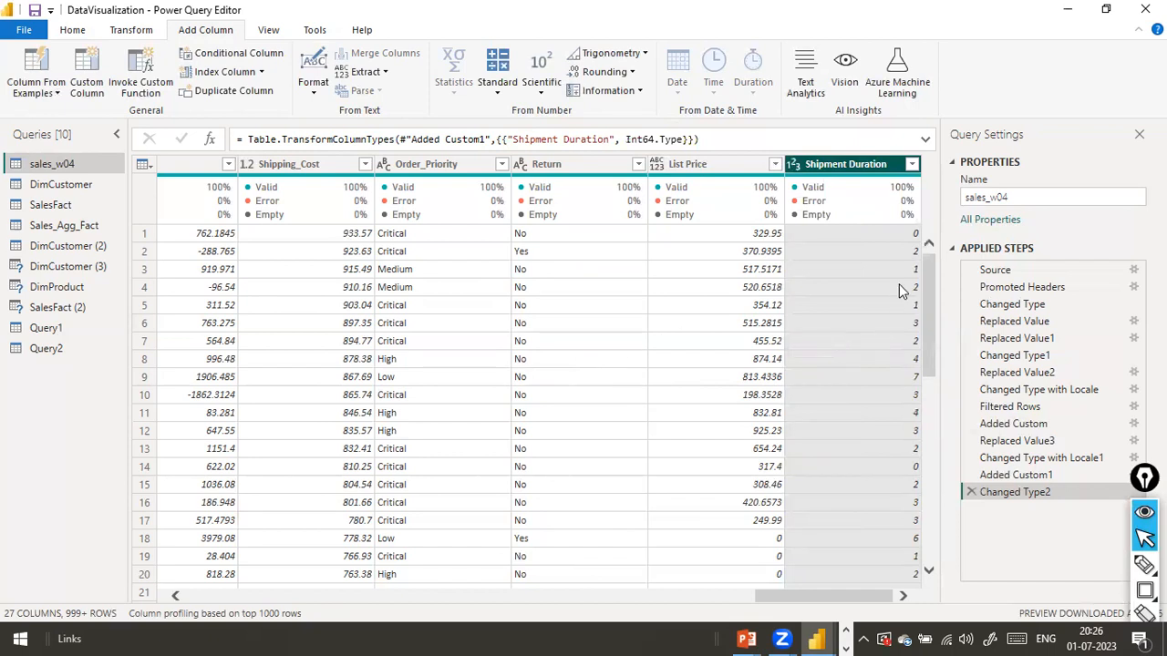
Compare Order_Date and Ship_Date with Shipment Duration, and sort the rows by Shipment Duration in descending order.
left_click_drag(819, 595, 254, 559)
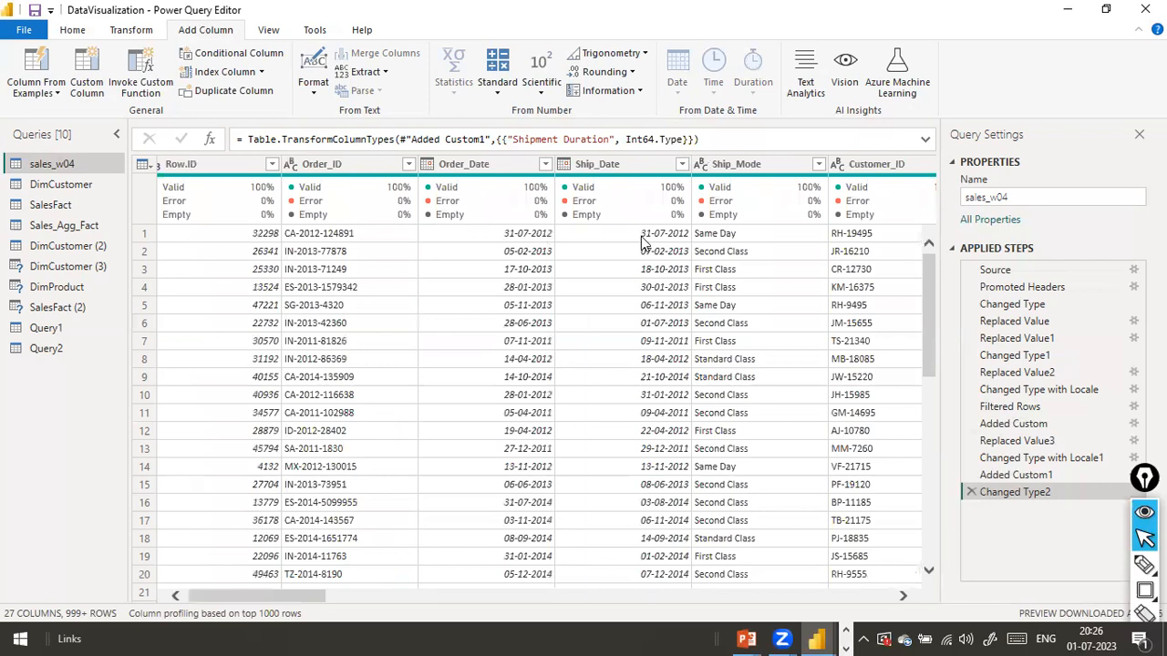
left_click_drag(324, 595, 889, 551)
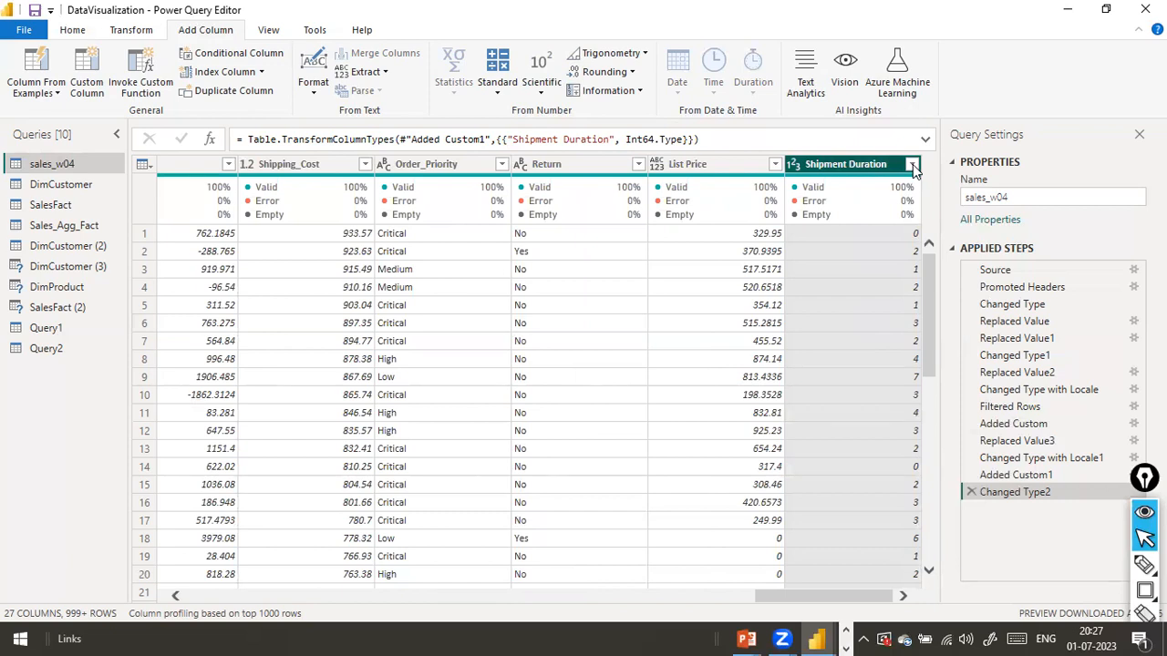
left_click(912, 165)
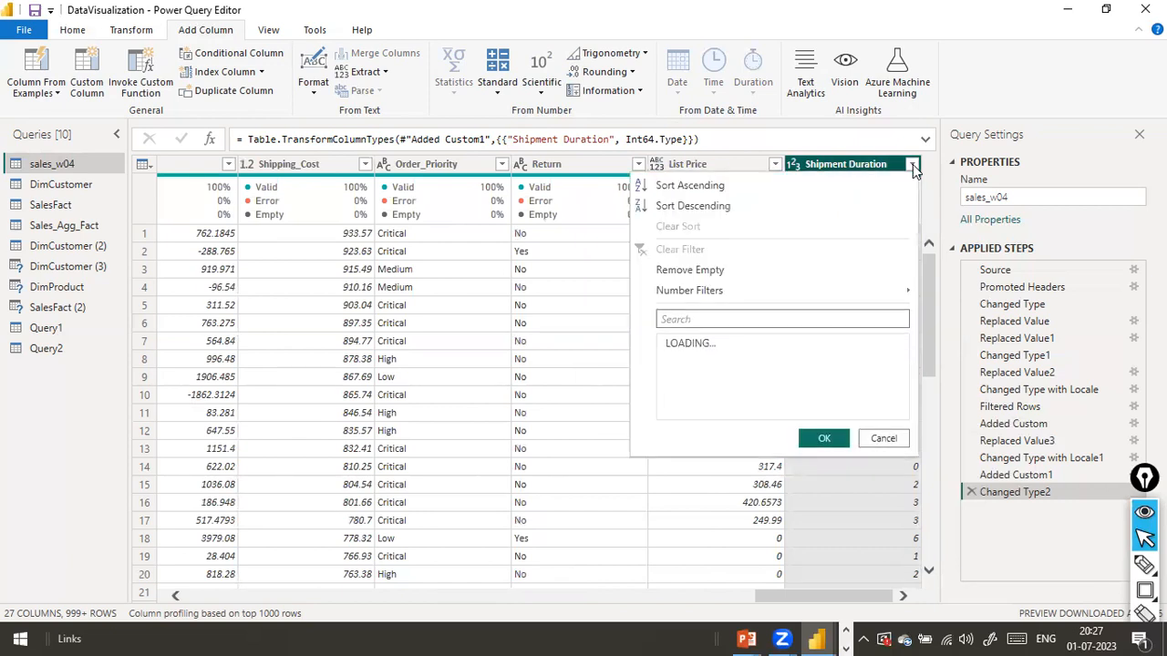
left_click(701, 208)
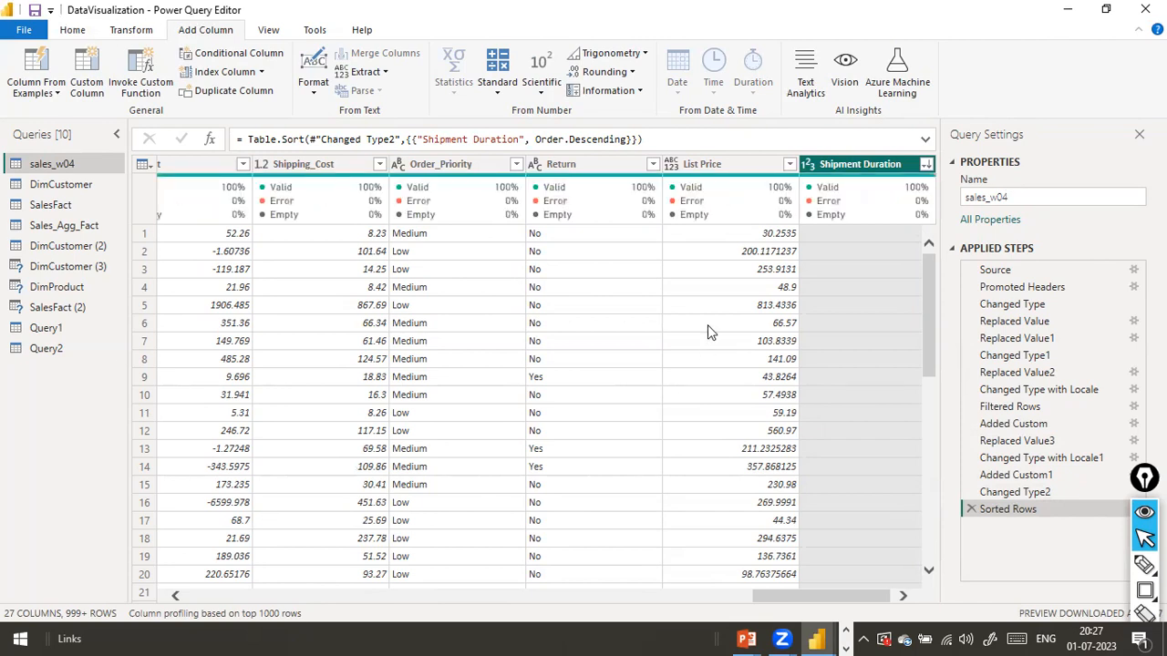
Examine the Shipment Duration values down the sorted rows and in the column's filter list.
scroll(891, 358, "down", 9)
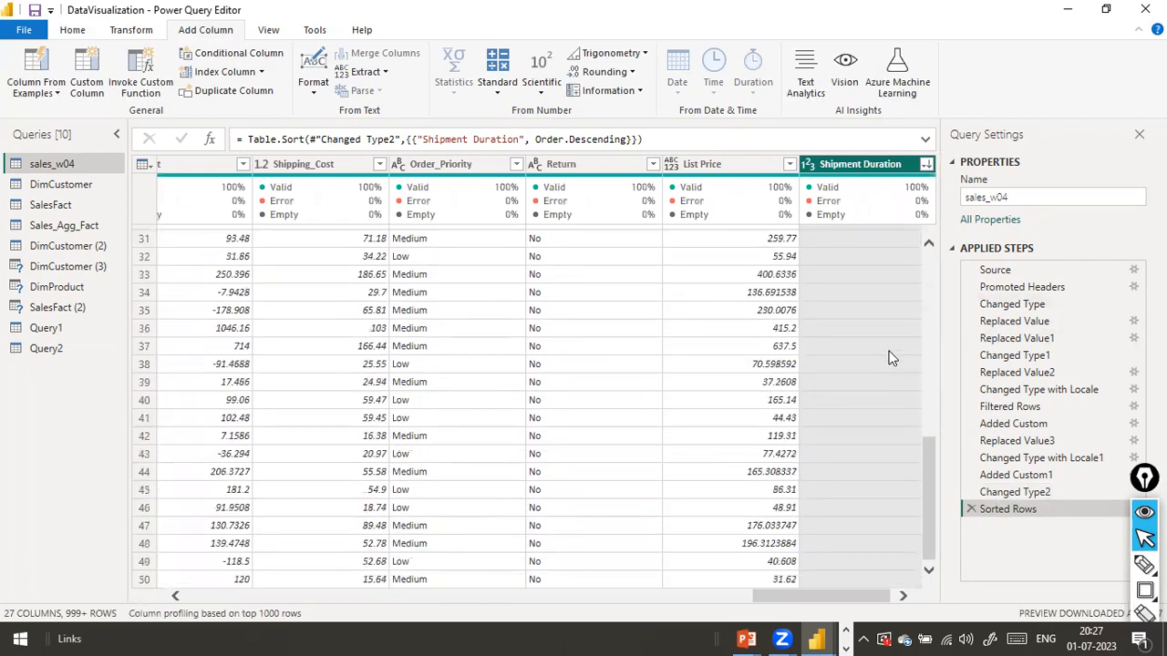
scroll(892, 358, "up", 9)
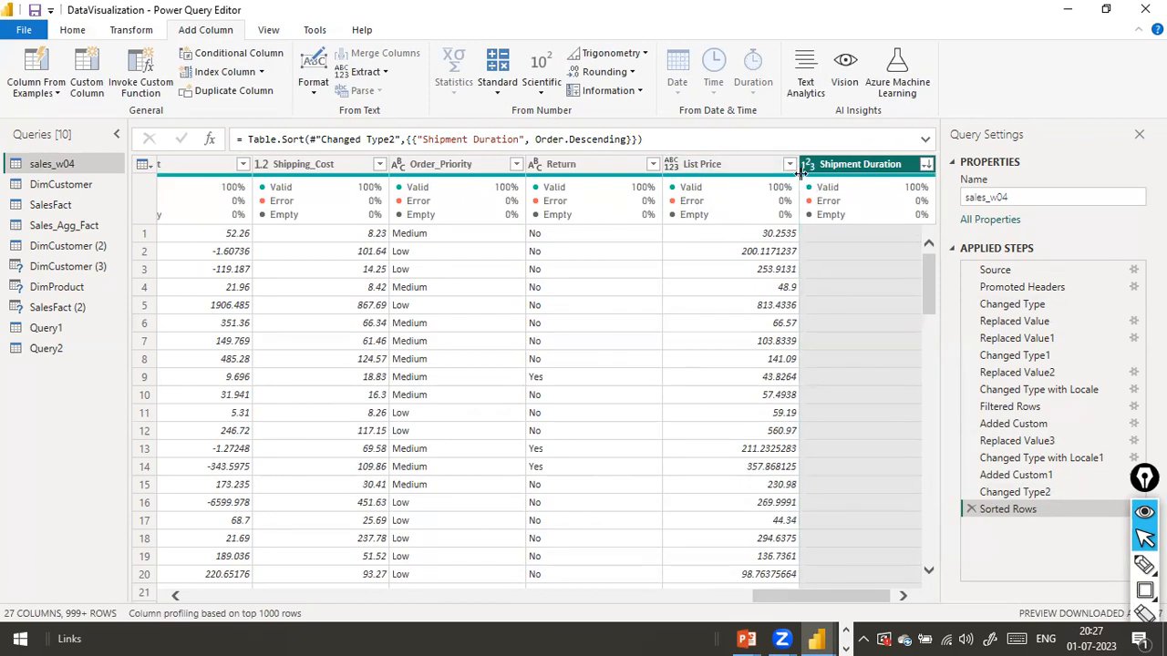
scroll(901, 340, "down", 8)
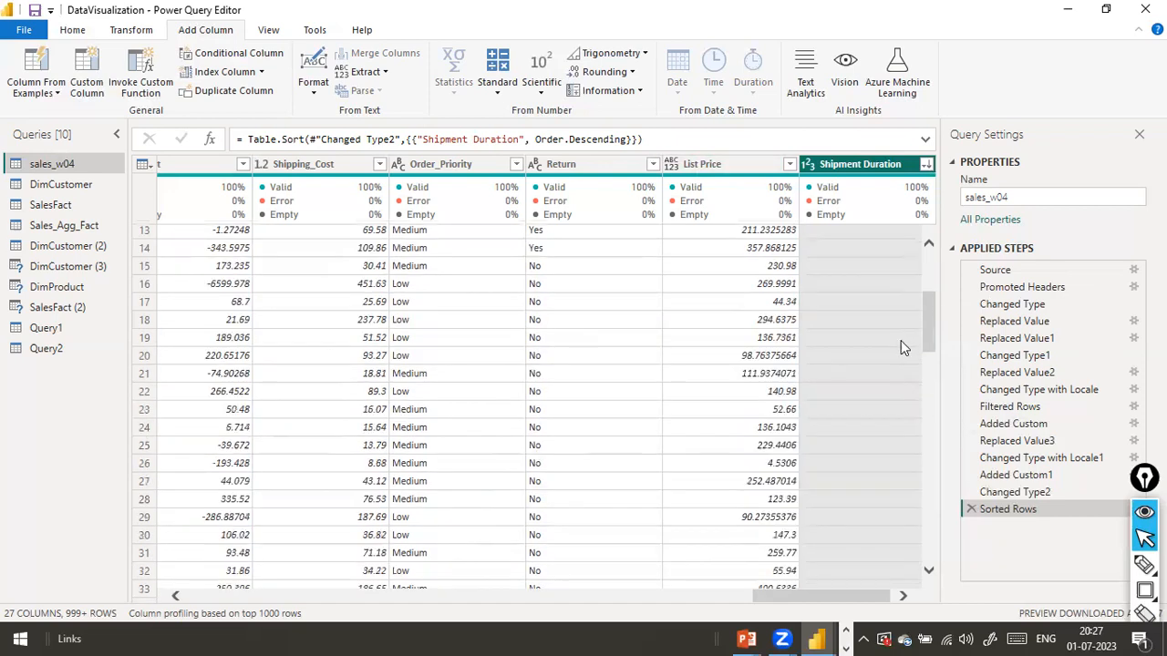
left_click(925, 165)
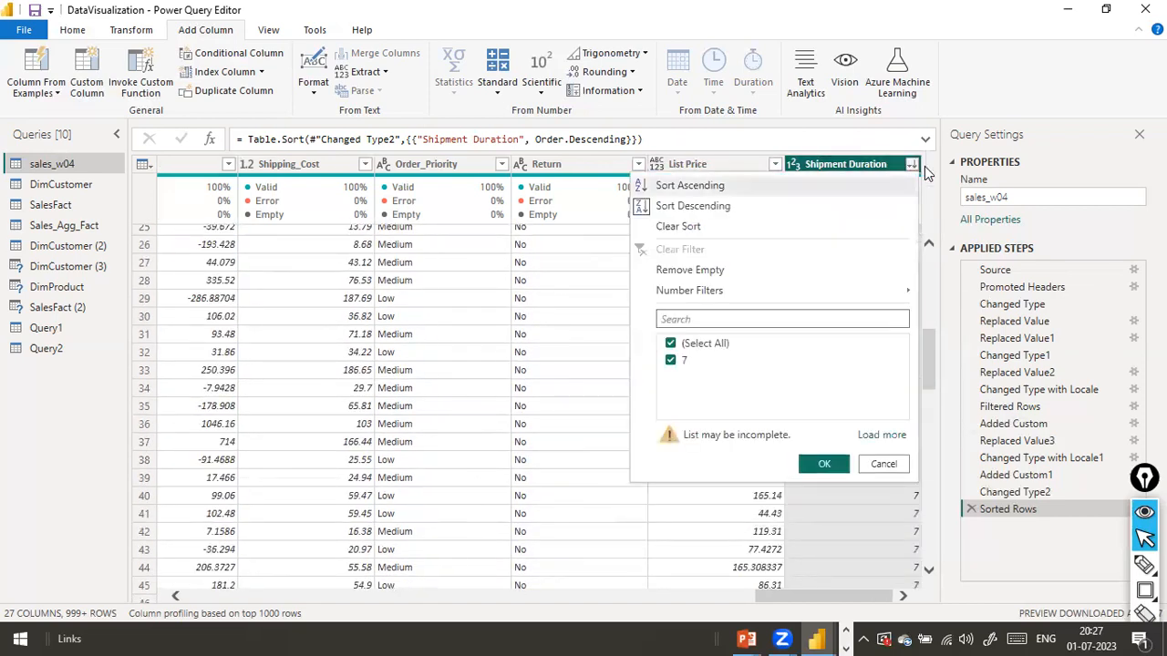
left_click(881, 466)
scroll(909, 314, "down", 4)
scroll(907, 314, "down", 20)
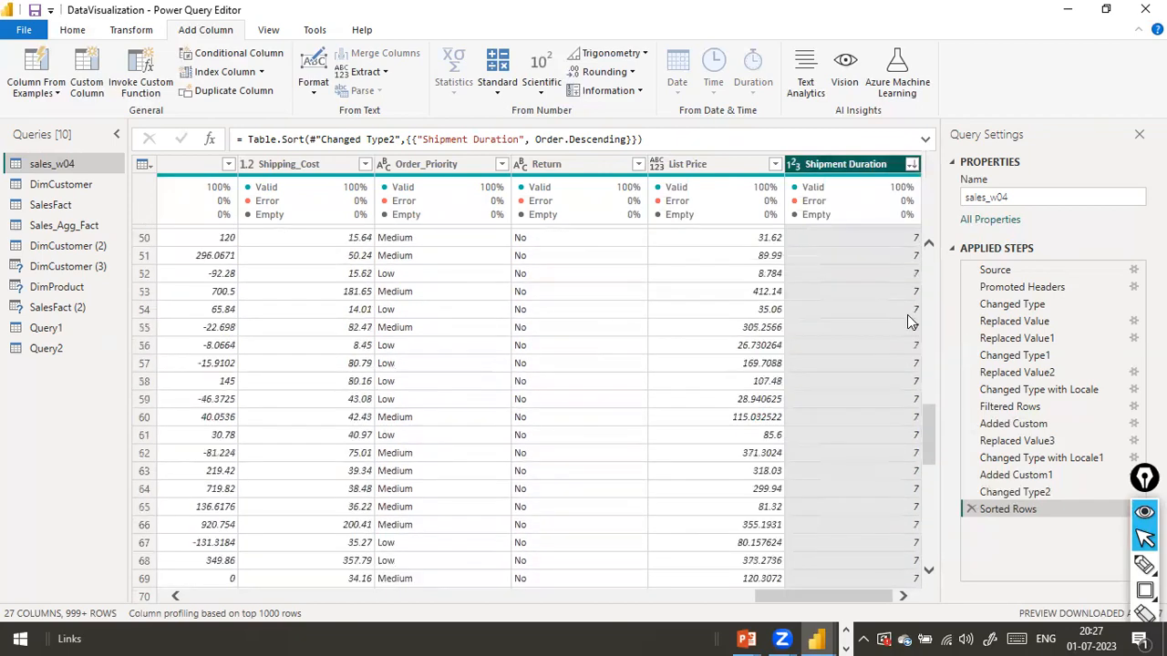
Read through the Shipment Duration values further down the descending rows, well past row 700.
scroll(907, 319, "down", 20)
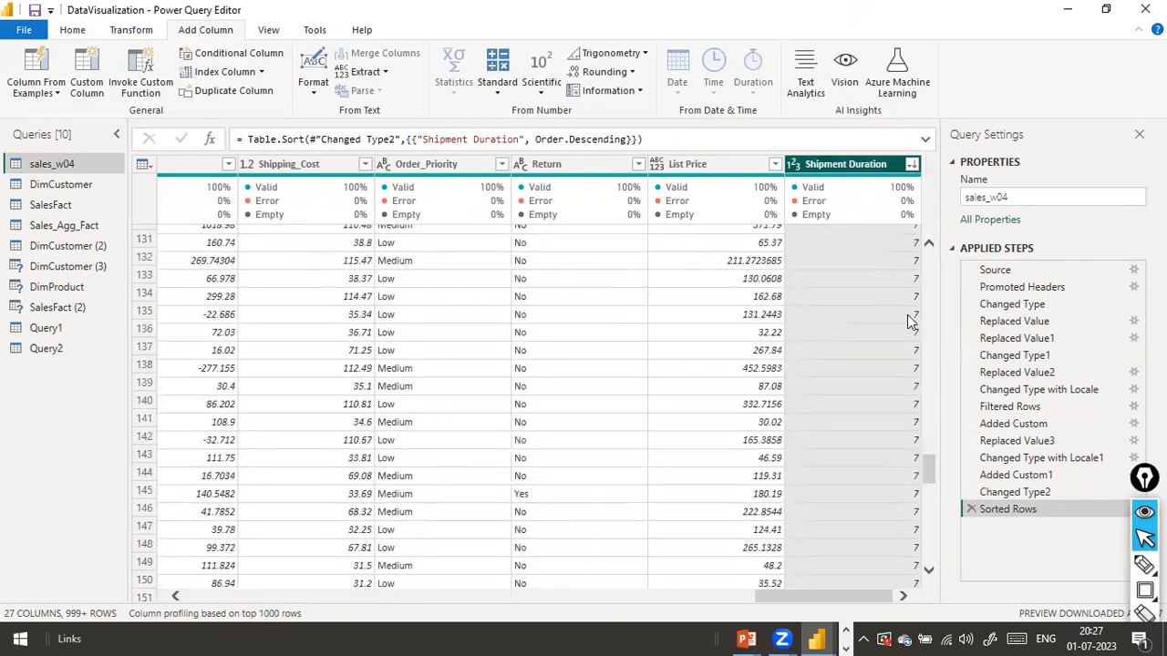
scroll(898, 360, "down", 20)
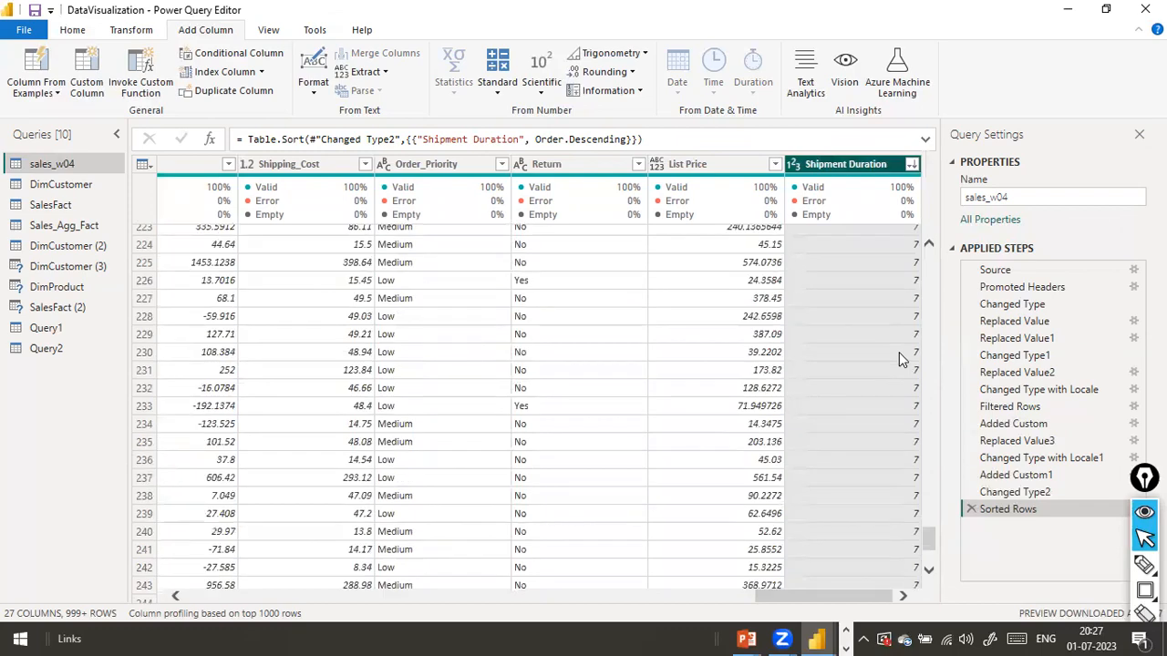
scroll(902, 374, "down", 20)
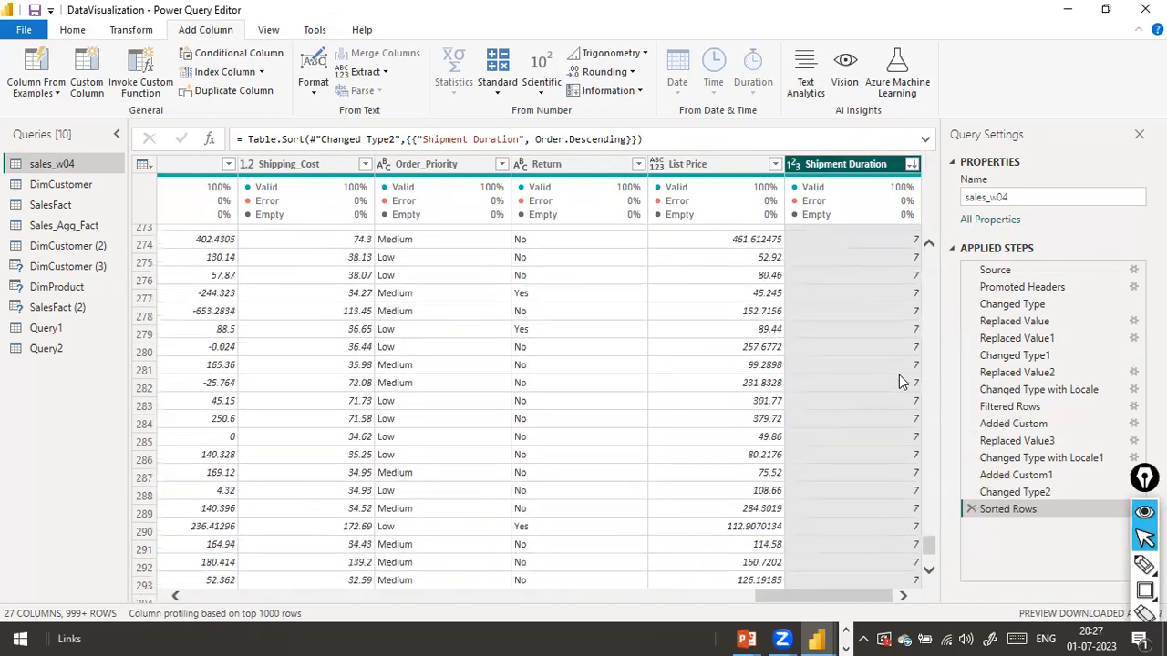
scroll(926, 547, "down", 10)
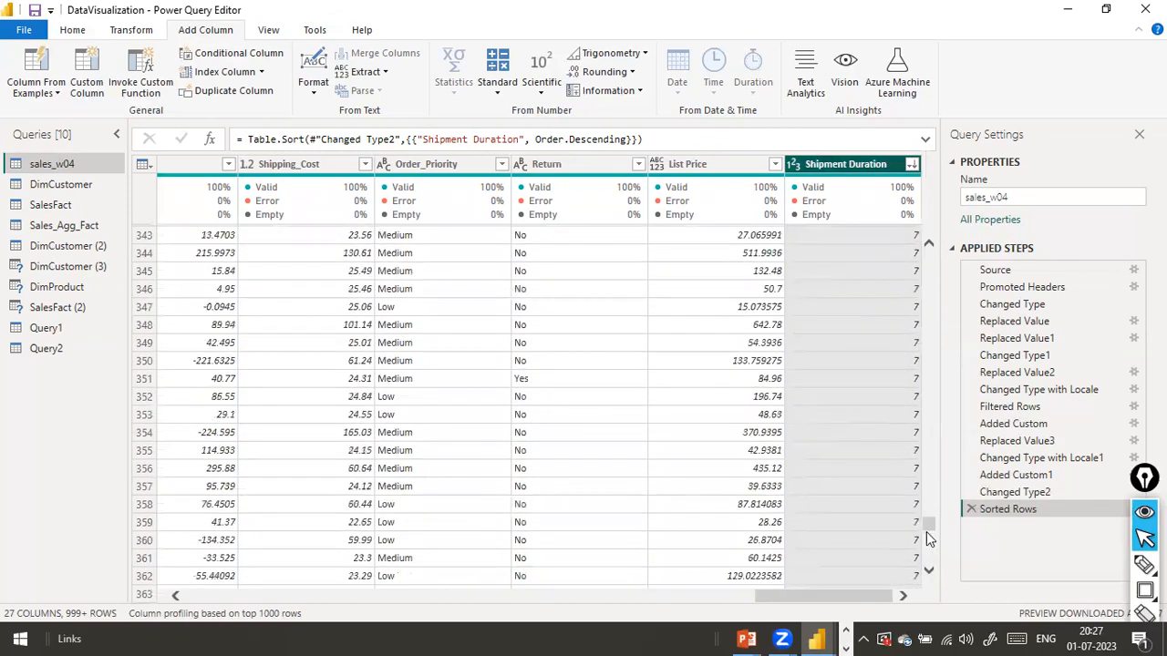
scroll(926, 563, "down", 20)
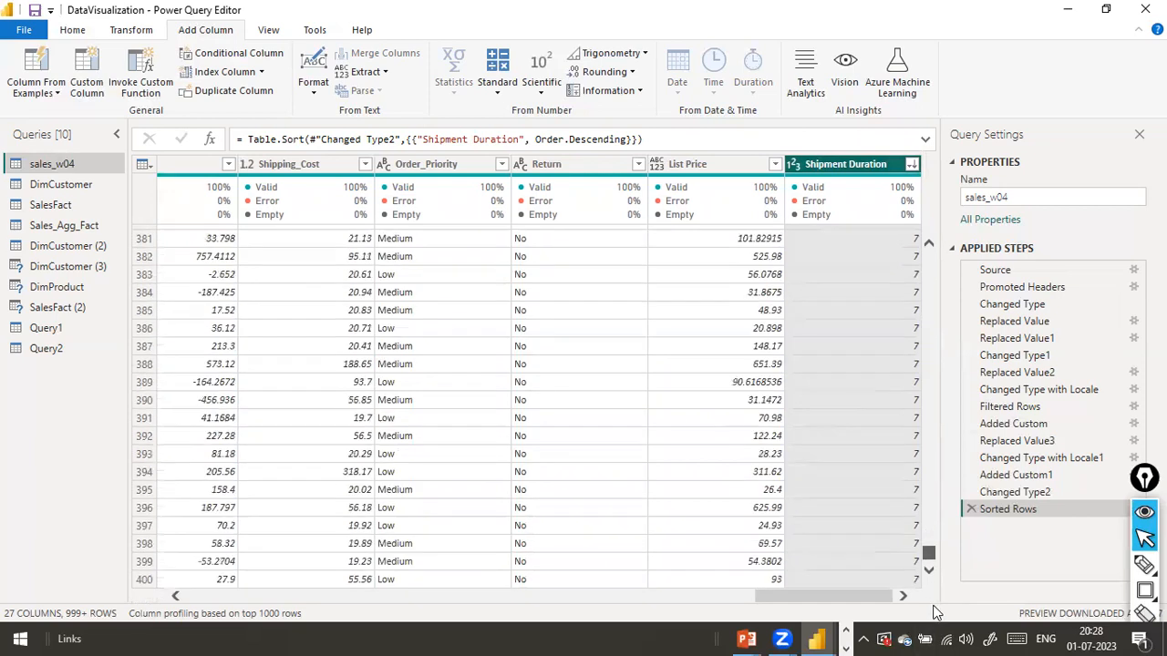
scroll(912, 496, "down", 13)
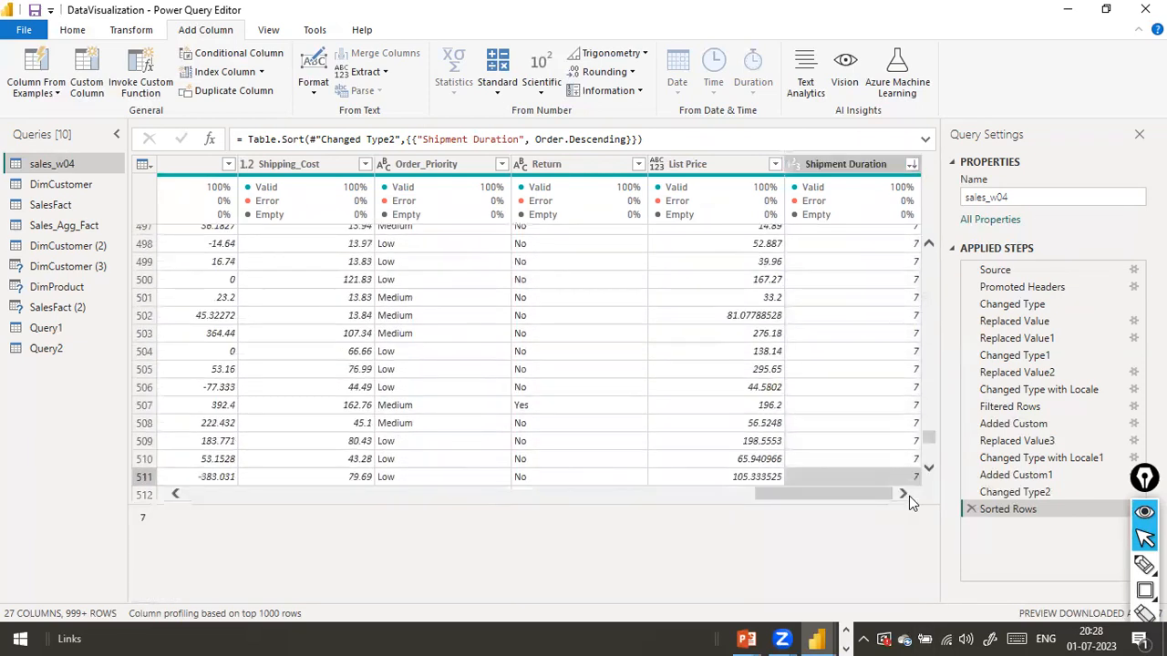
scroll(921, 448, "down", 13)
scroll(920, 449, "down", 20)
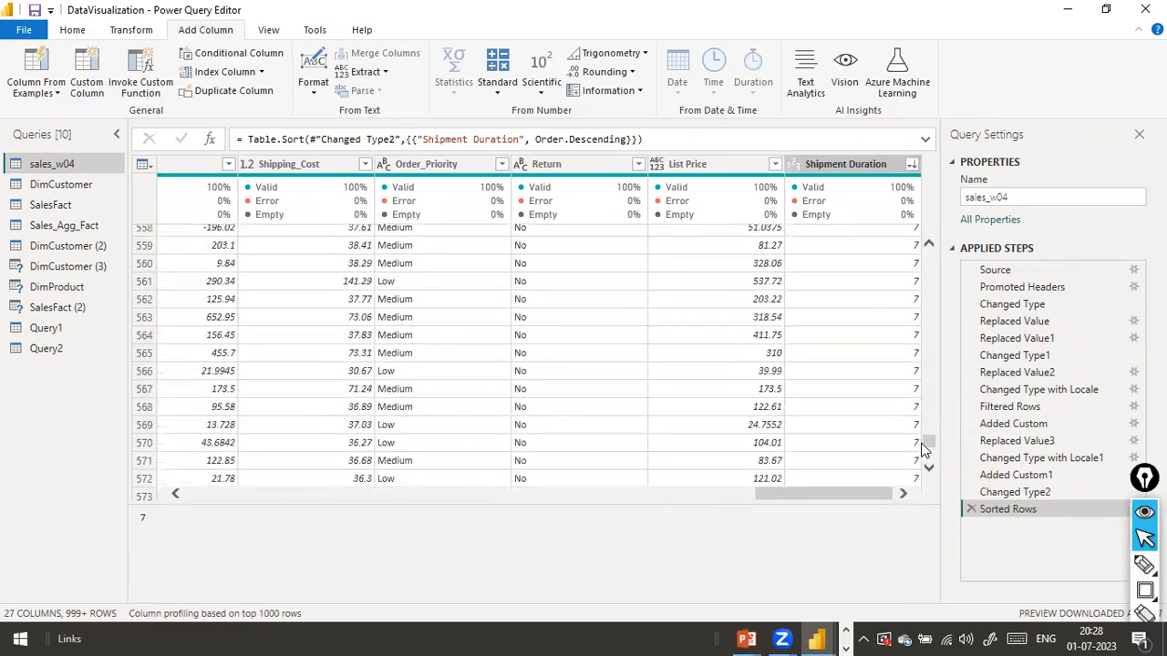
scroll(920, 448, "down", 19)
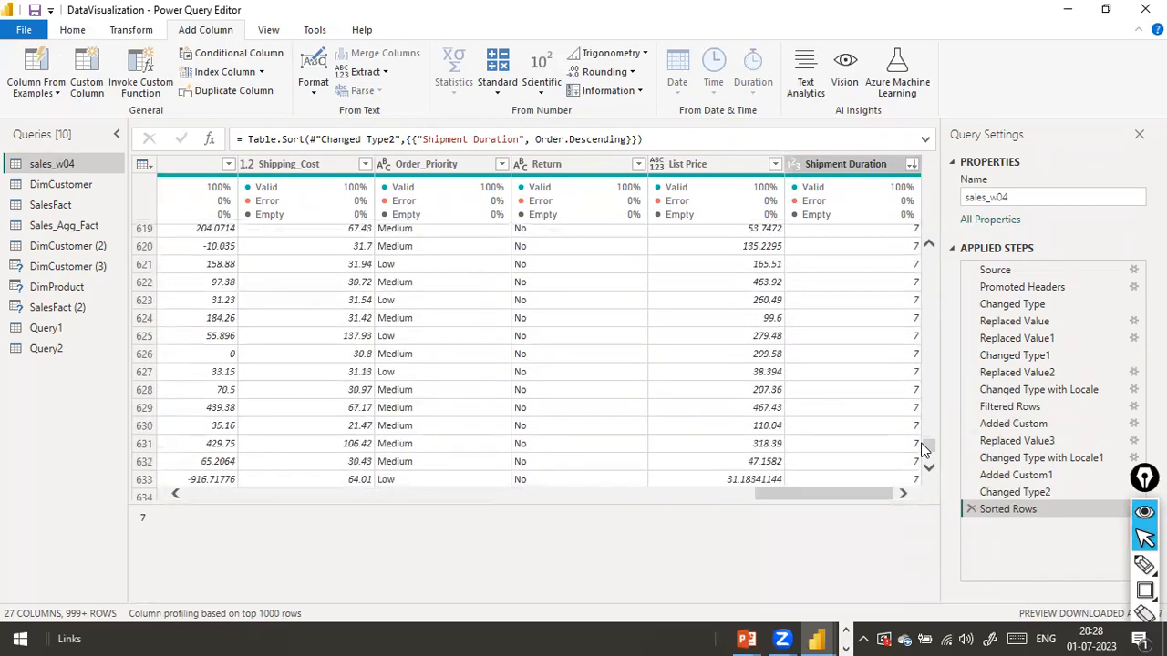
scroll(921, 449, "down", 20)
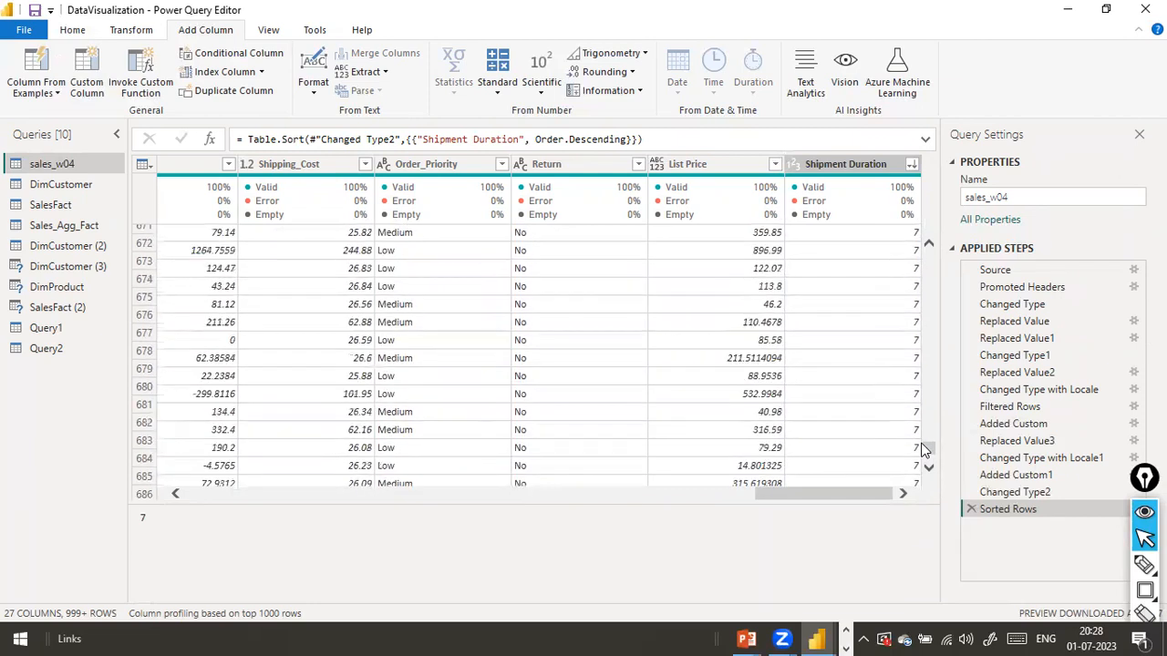
scroll(922, 449, "down", 3)
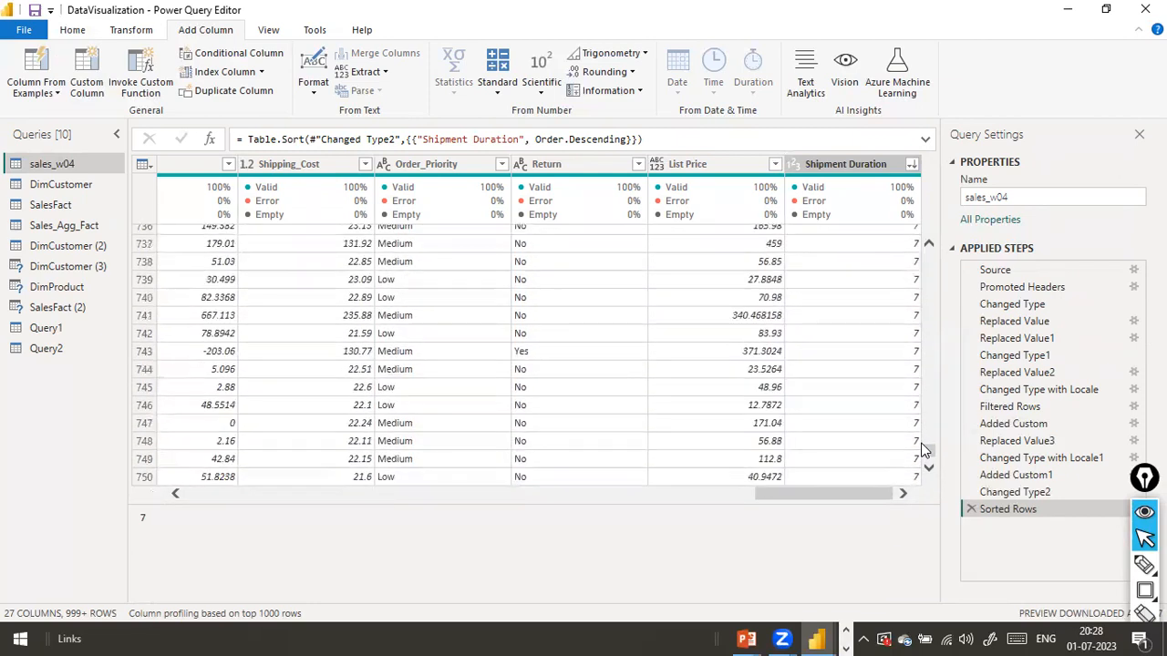
Load the complete list of distinct Shipment Duration values and reapply the descending sort on that column.
left_click(911, 165)
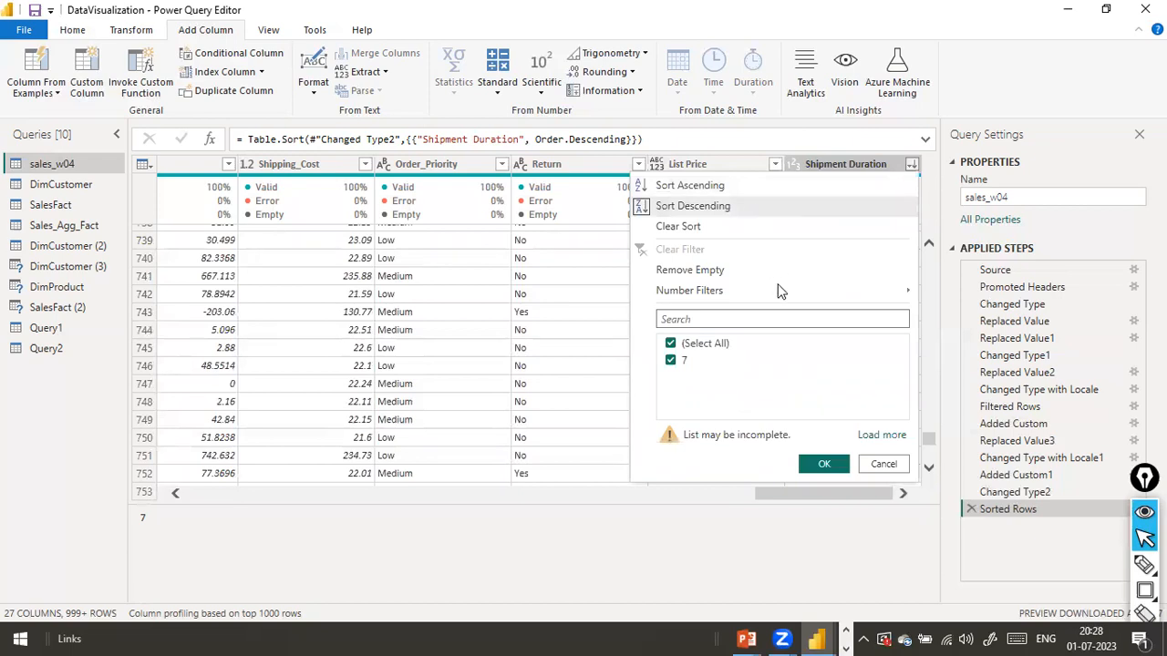
left_click(866, 437)
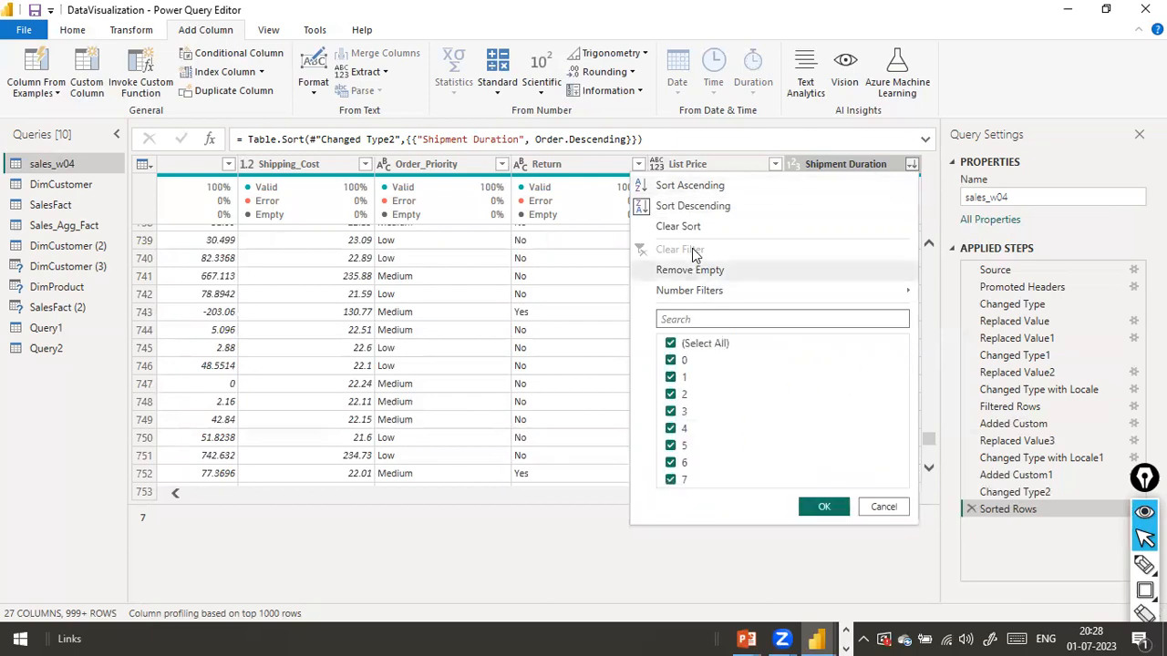
left_click(697, 206)
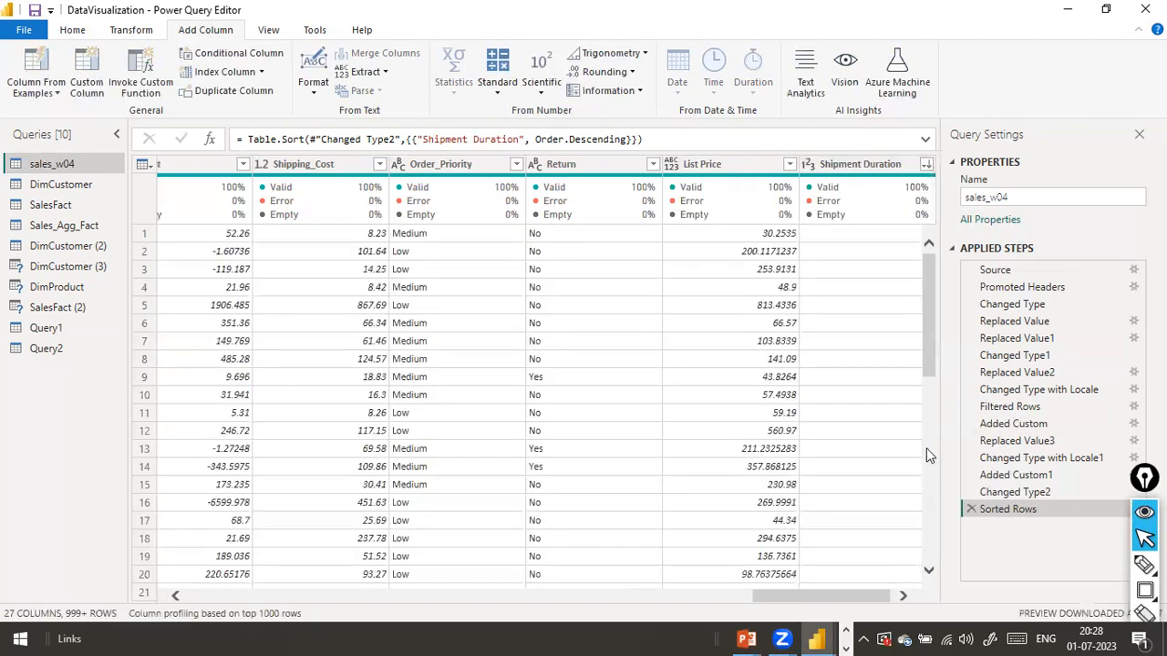
Load all Shipment Duration filter values and apply the filter with every value from 0 to 7 selected.
left_click(922, 168)
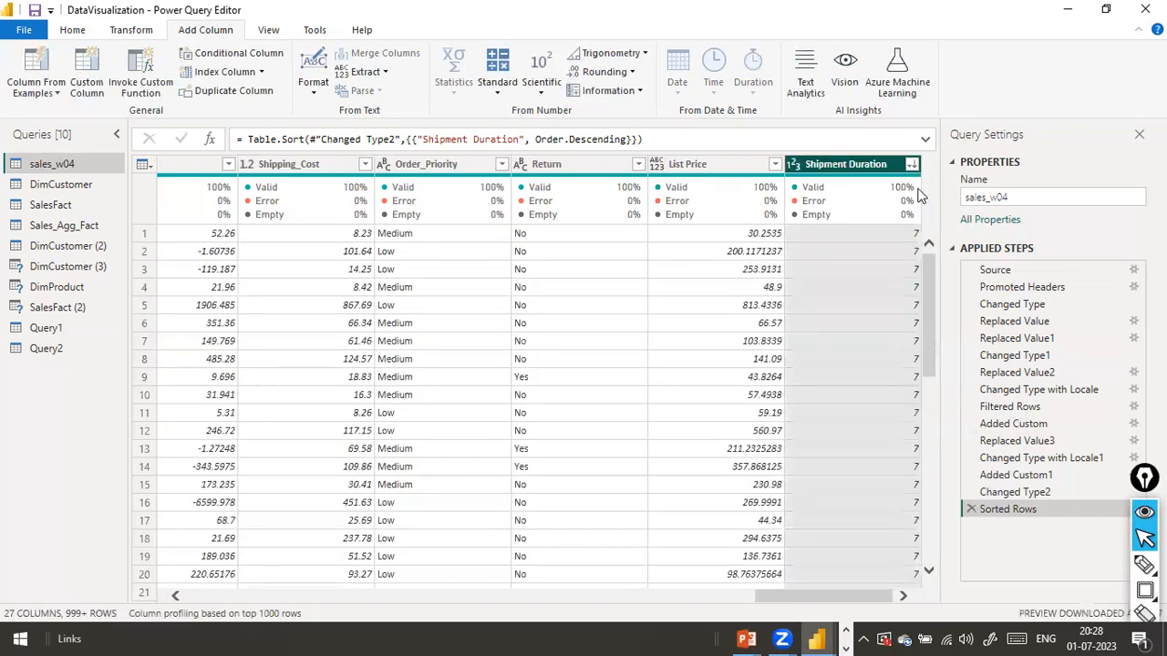
left_click(912, 164)
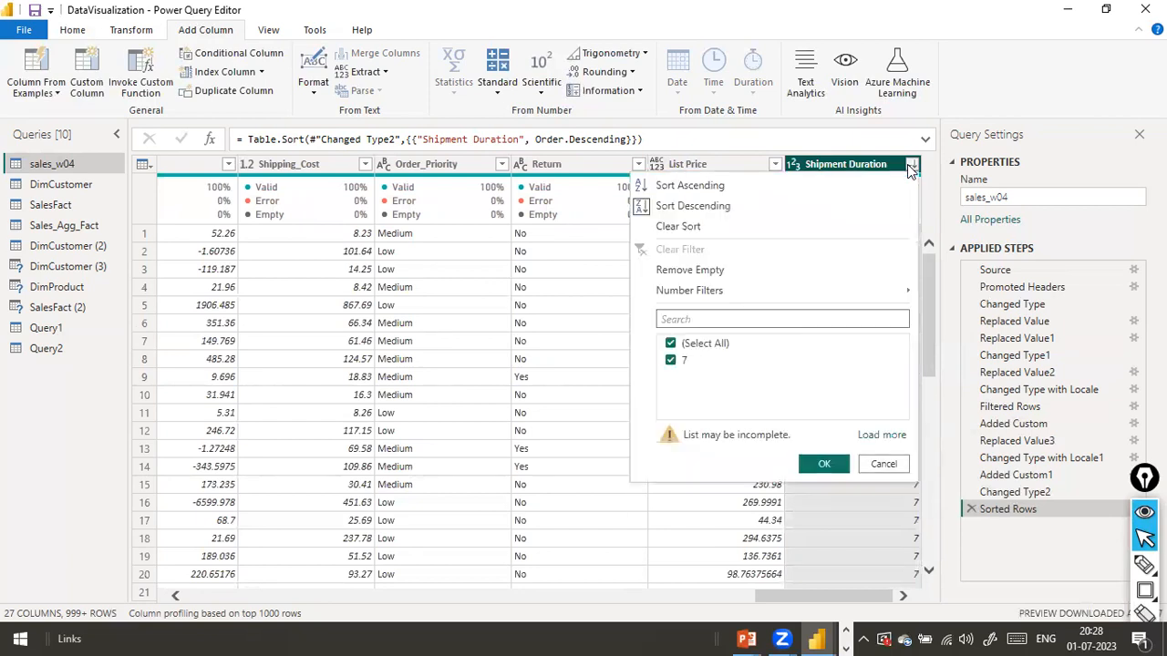
left_click(880, 436)
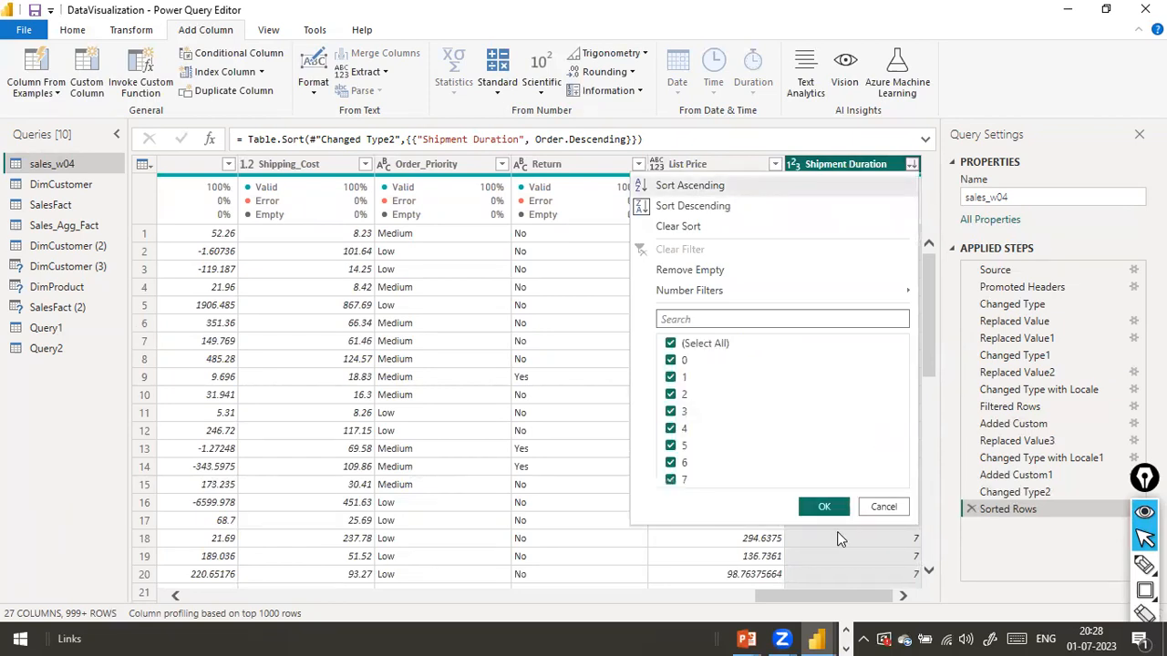
left_click(808, 508)
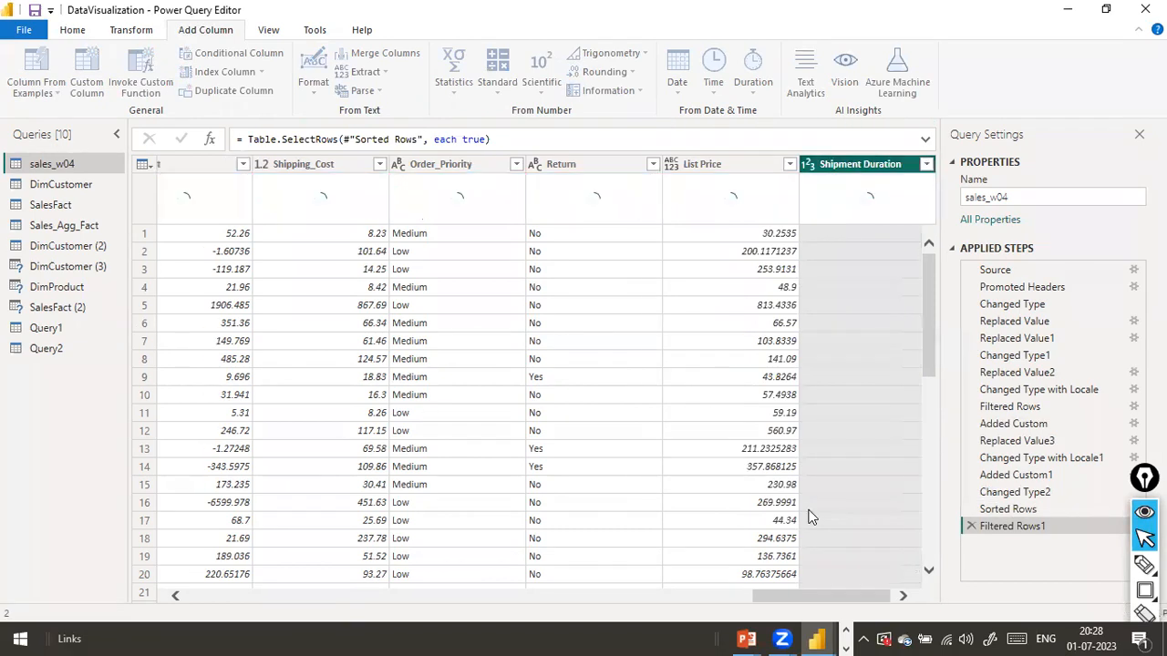
Examine the Shipment Duration column down the rows returned by the new filter.
scroll(809, 512, "down", 4)
scroll(809, 516, "down", 20)
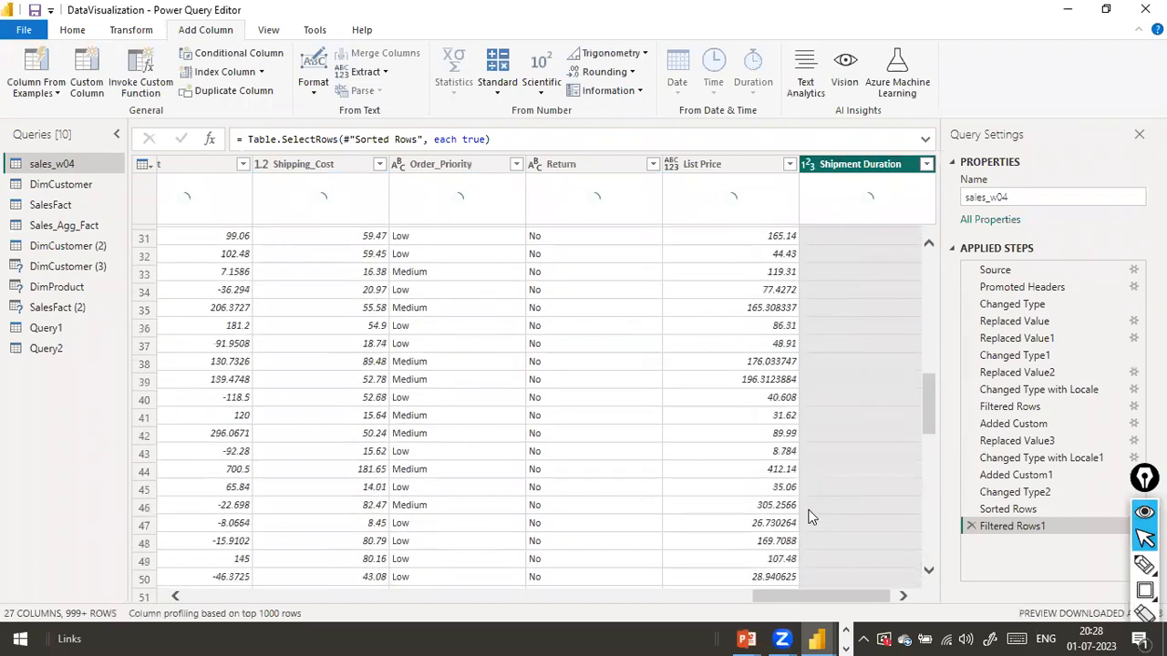
scroll(809, 516, "down", 3)
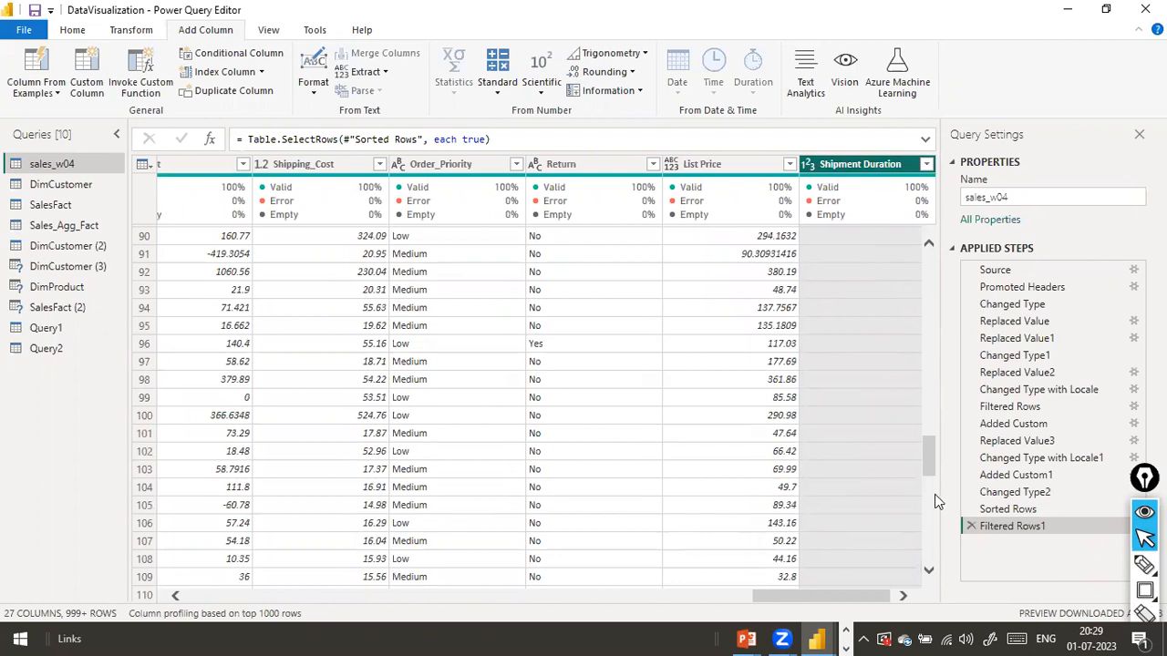
left_click_drag(932, 460, 928, 258)
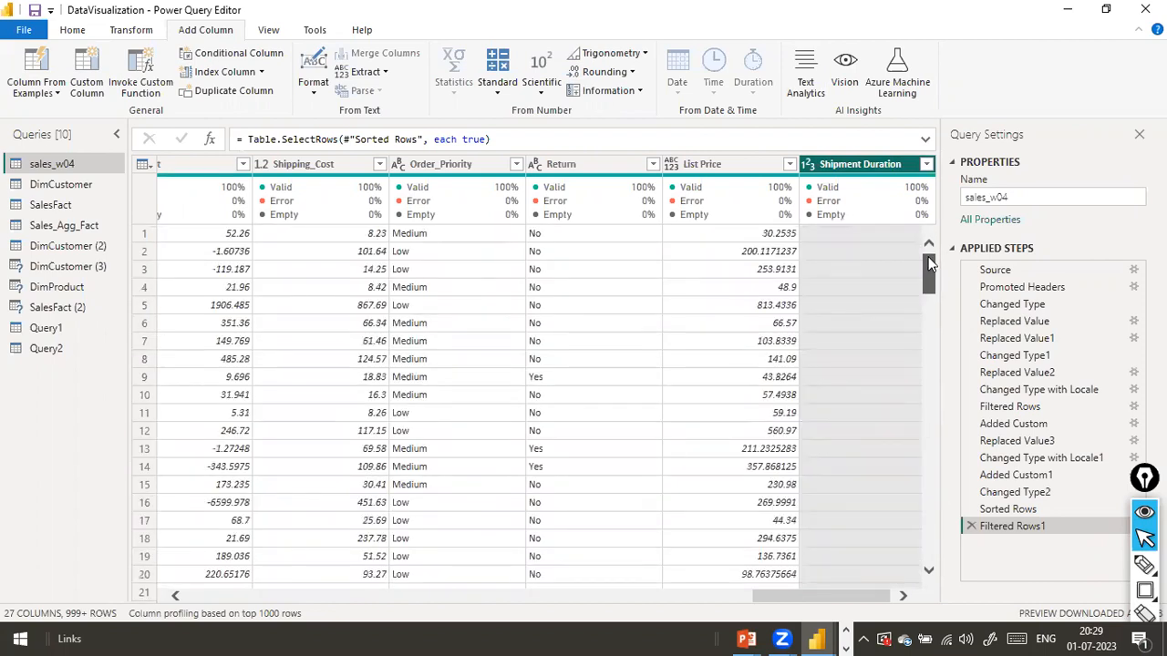
mouse_move(930, 262)
left_mouse_down()
mouse_move(920, 557)
mouse_move(938, 591)
mouse_move(938, 252)
left_mouse_up()
scroll(894, 391, "down", 12)
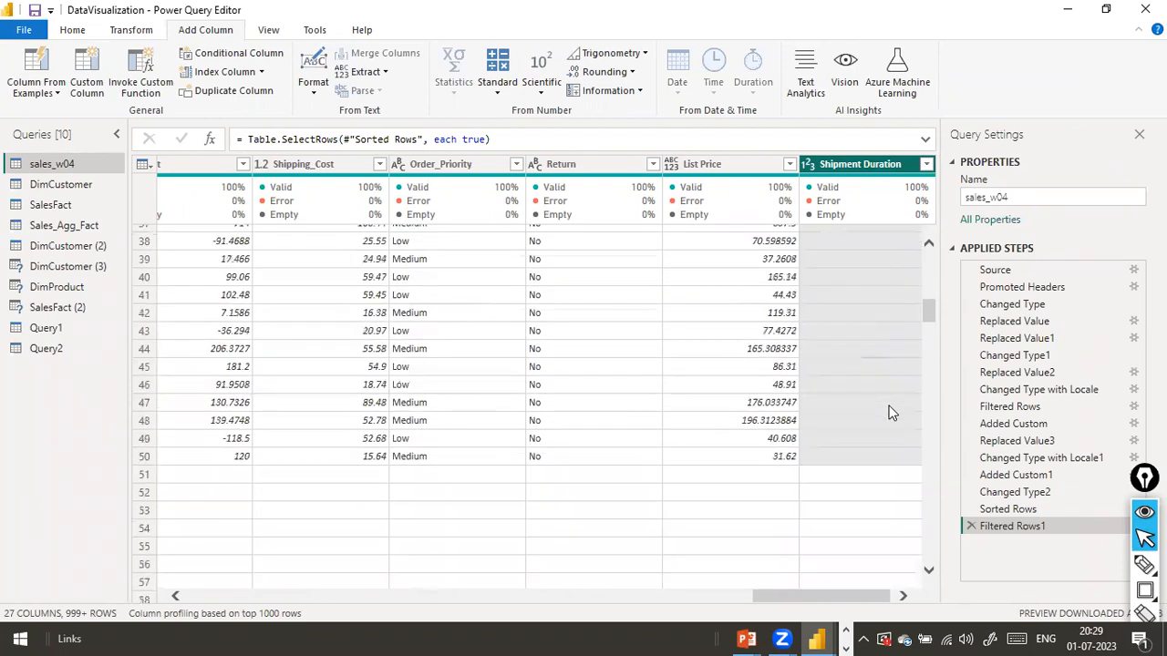
scroll(894, 420, "down", 4)
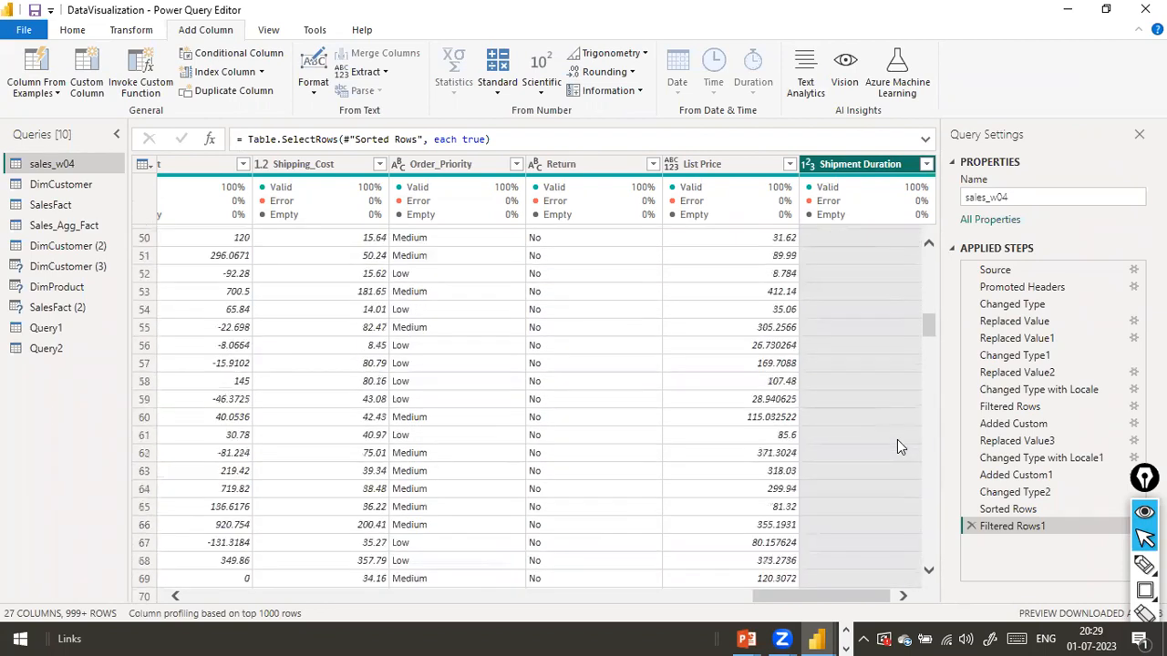
Load all Shipment Duration filter values again, sort the filtered rows by that column in descending order, and look through the rows.
left_click(926, 170)
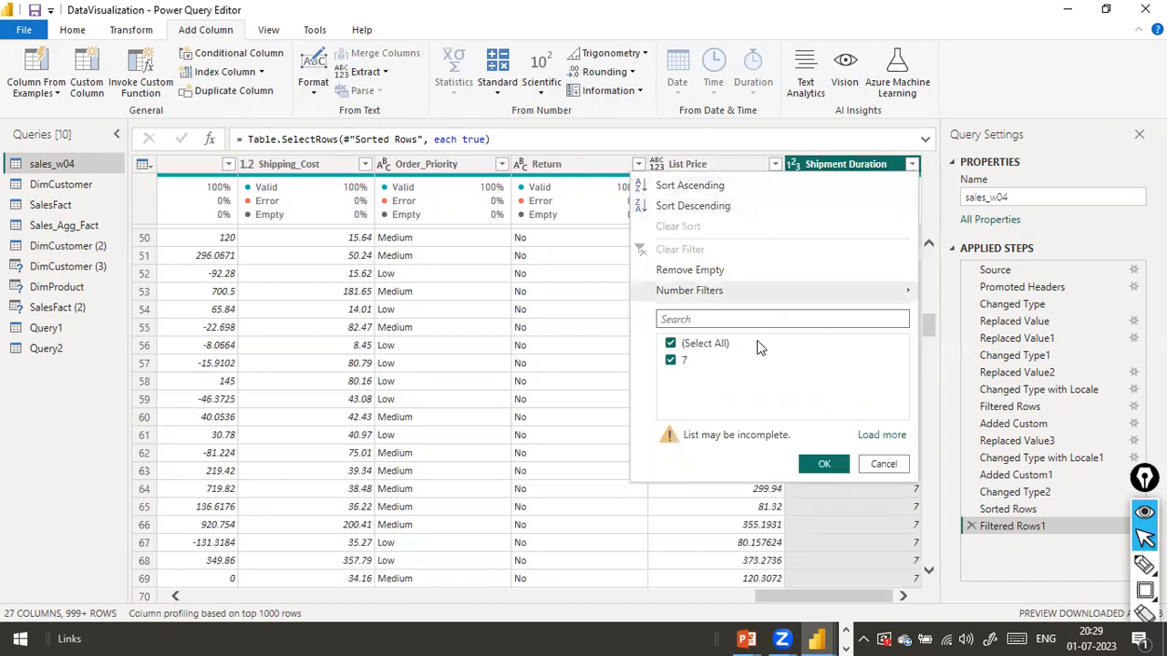
left_click(928, 434)
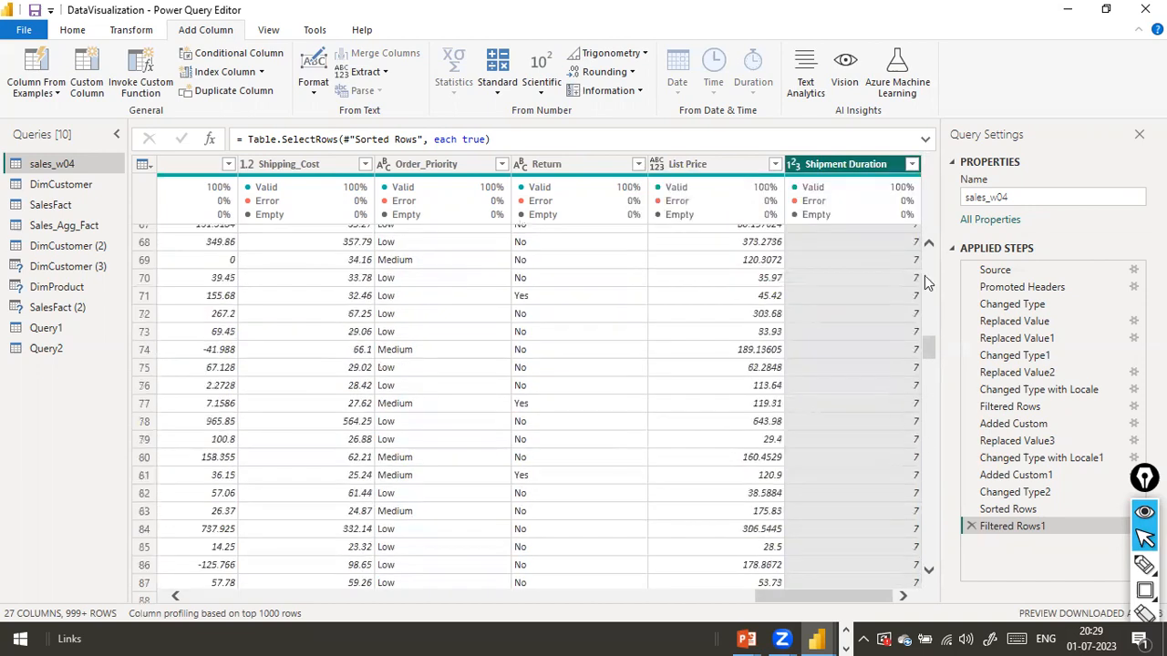
left_click(912, 164)
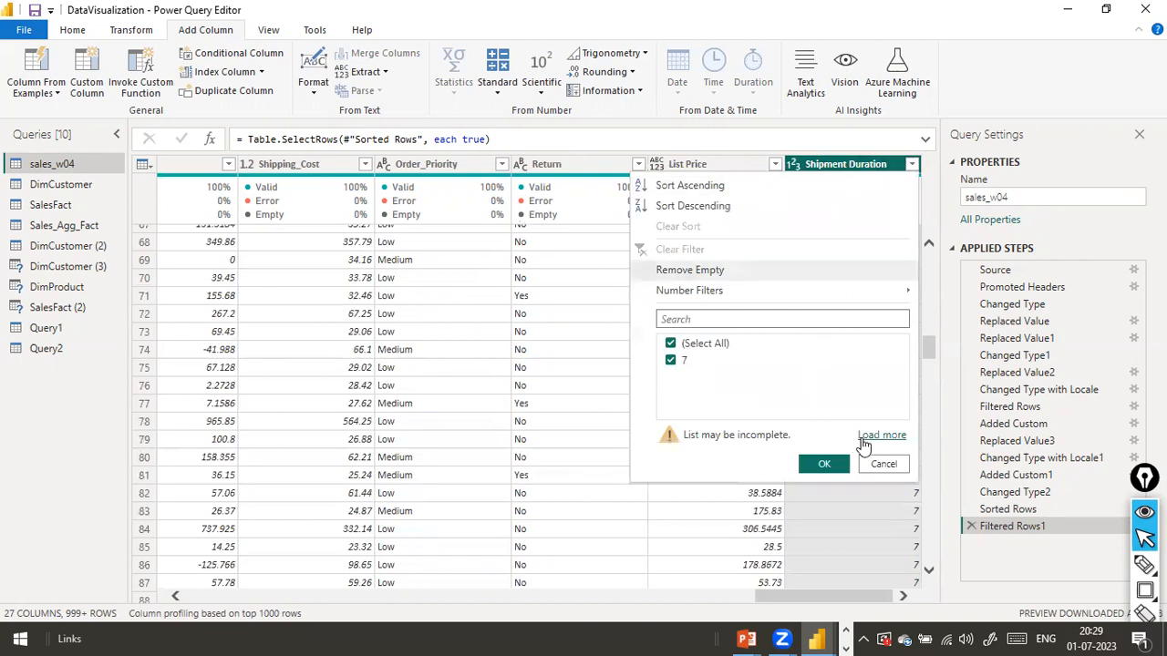
left_click(862, 438)
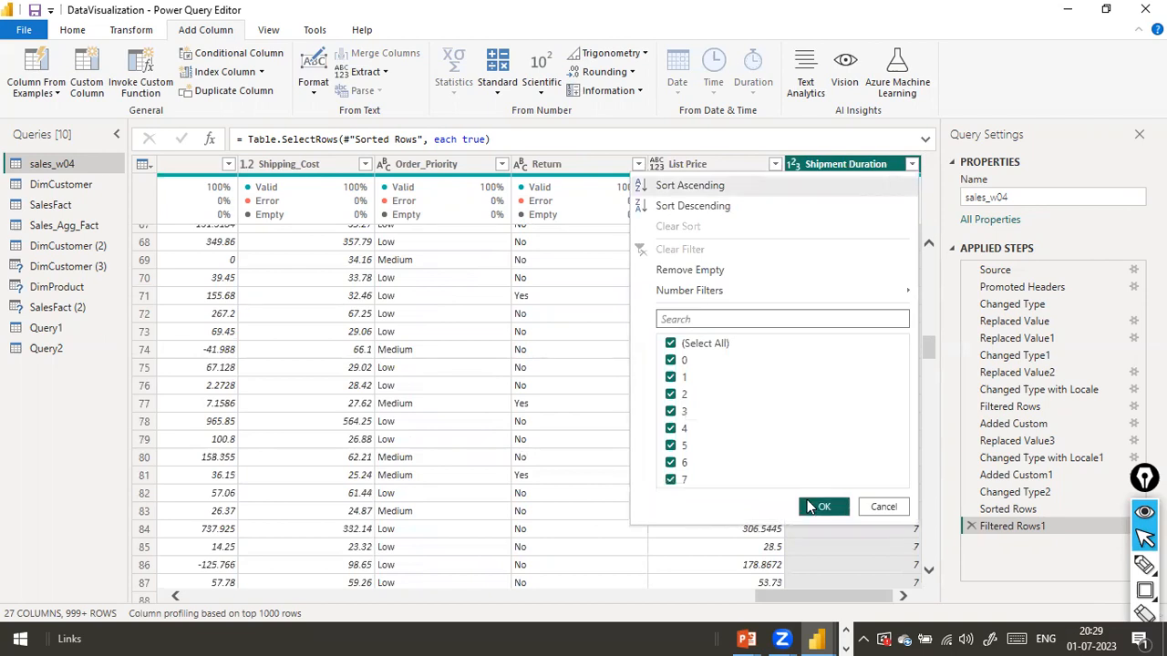
left_click(698, 206)
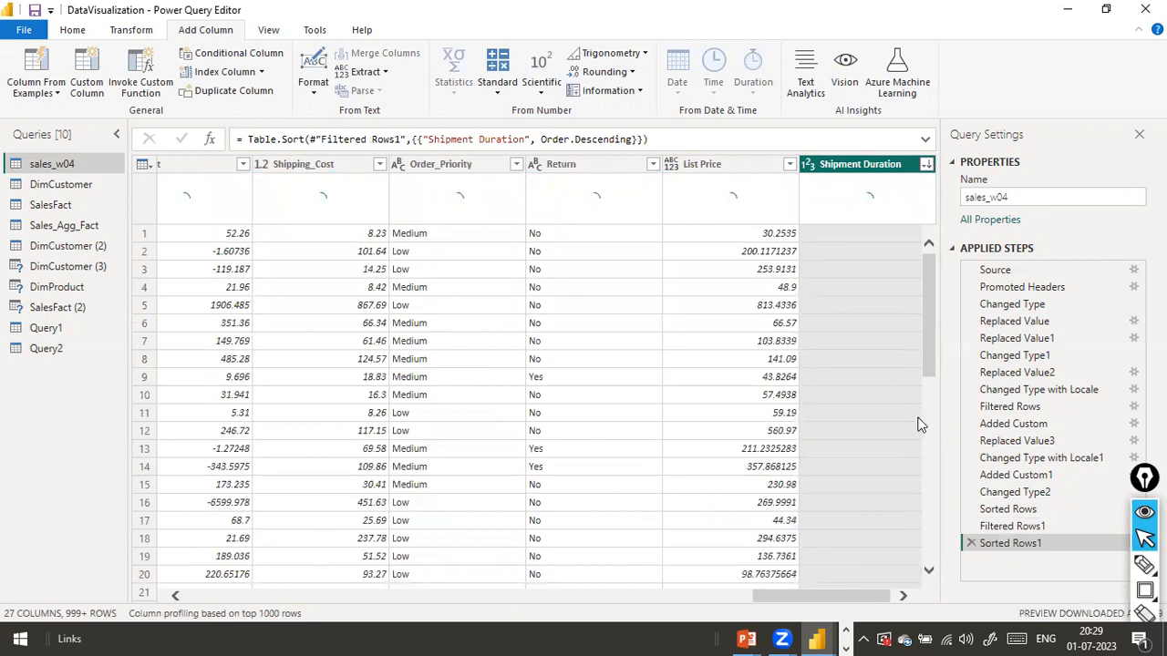
scroll(934, 436, "down", 10)
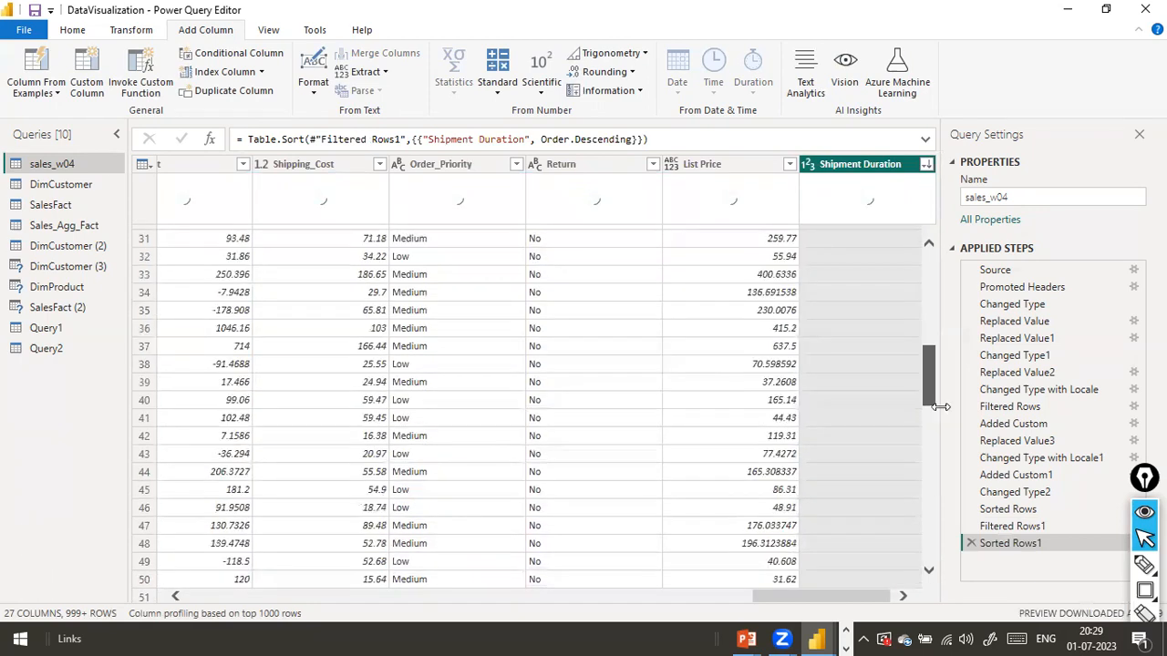
scroll(956, 322, "up", 10)
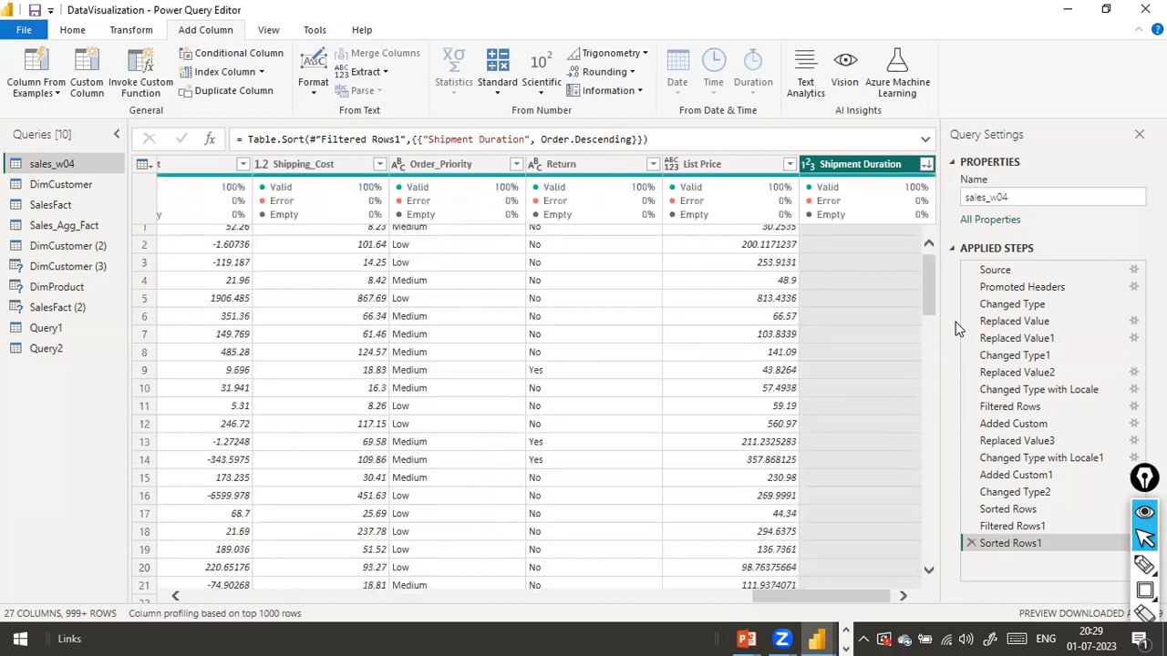
left_click_drag(905, 544, 928, 562)
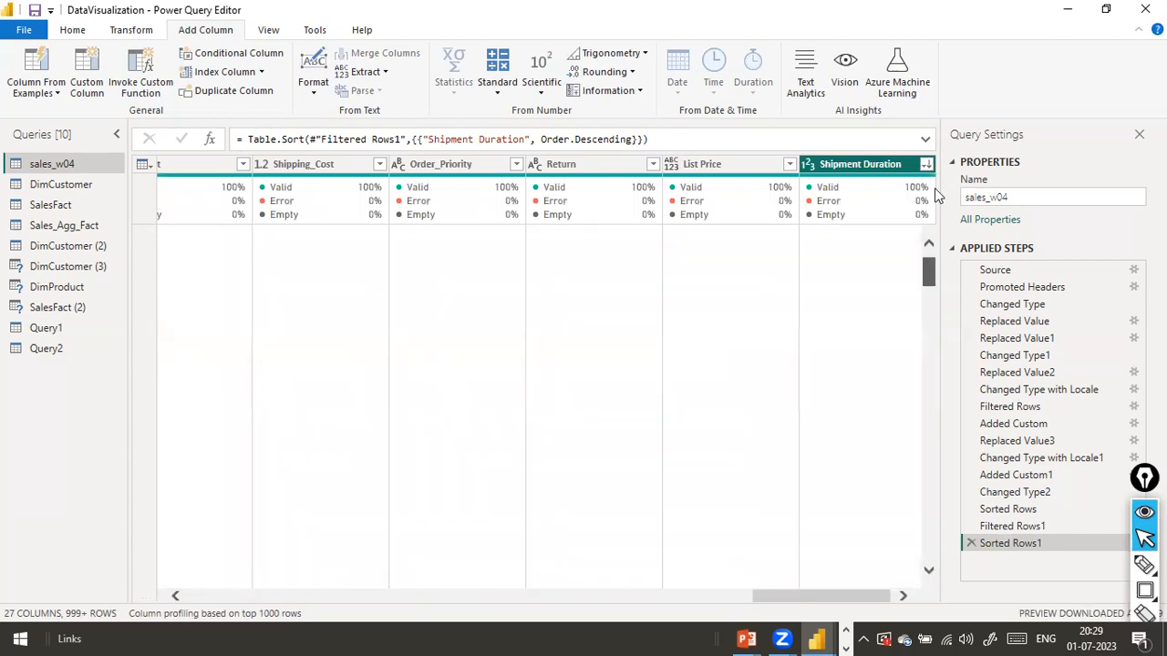
Clear the latest descending sort on the Shipment Duration column, leaving its filter values unchanged.
left_click(926, 164)
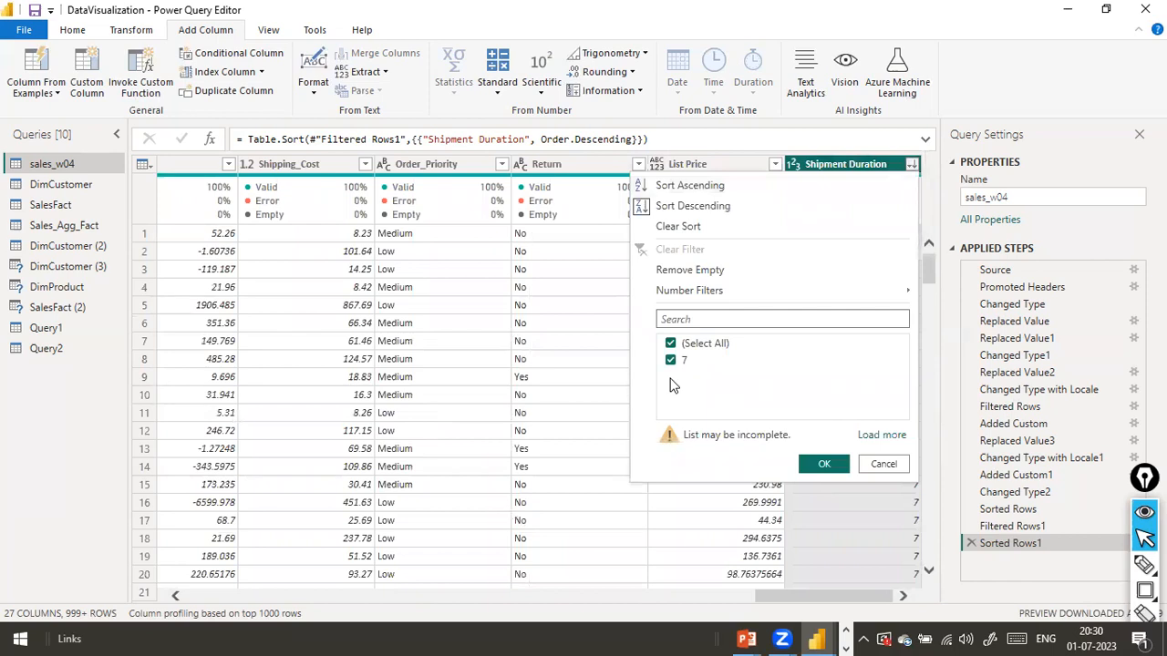
left_click(672, 347)
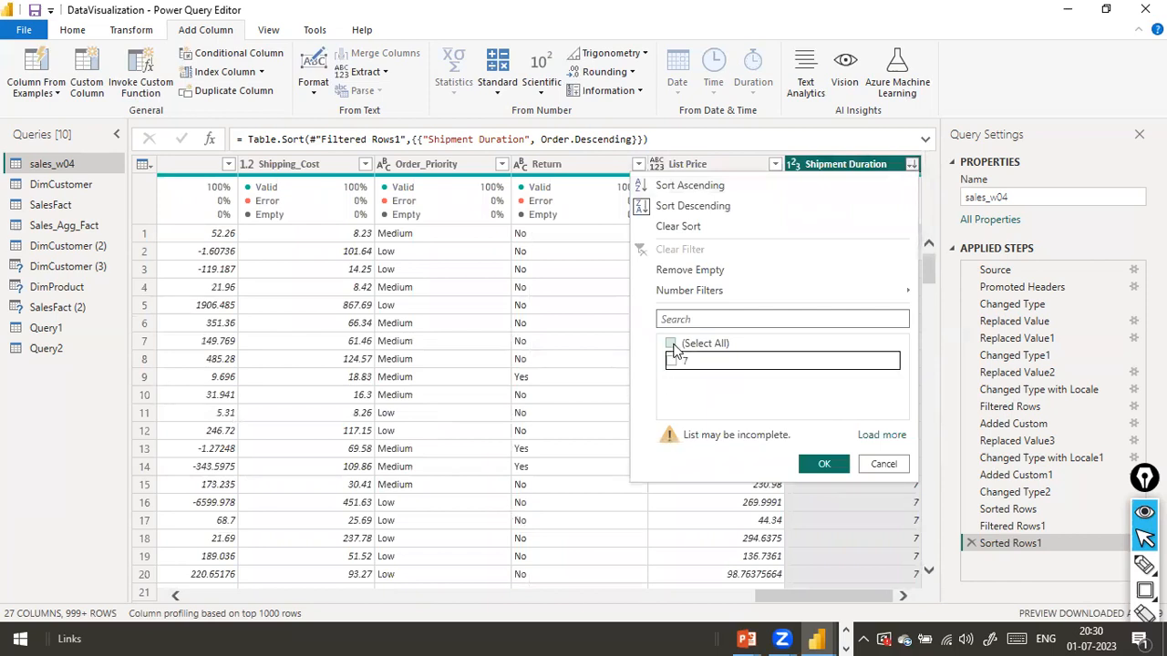
left_click(693, 227)
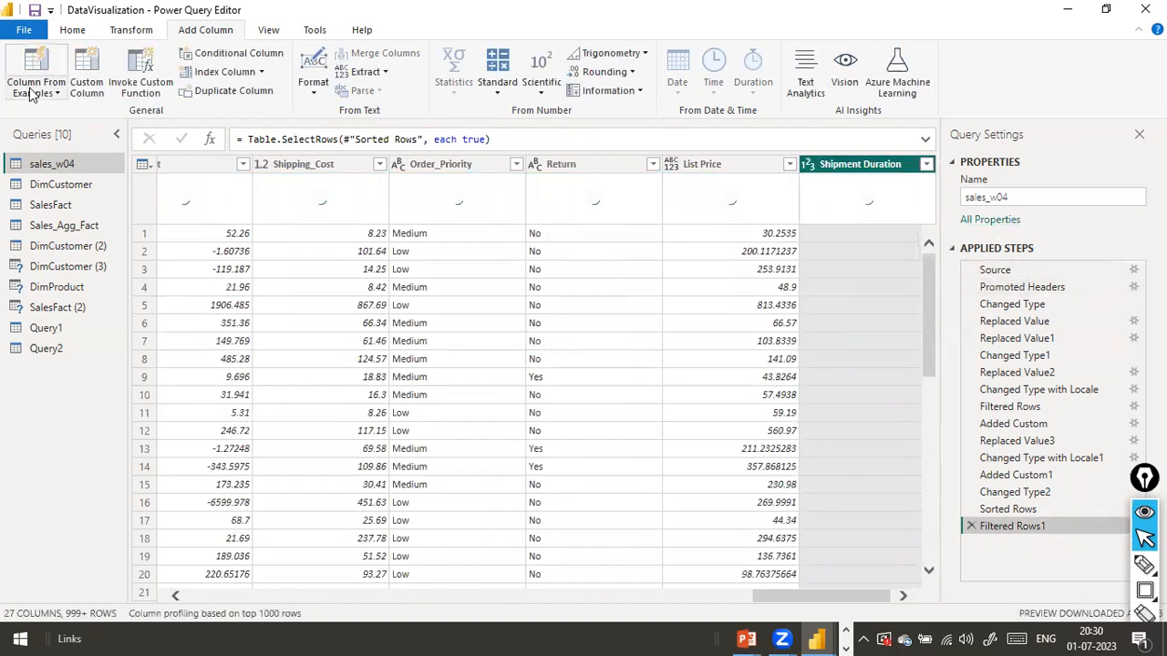
left_click(27, 30)
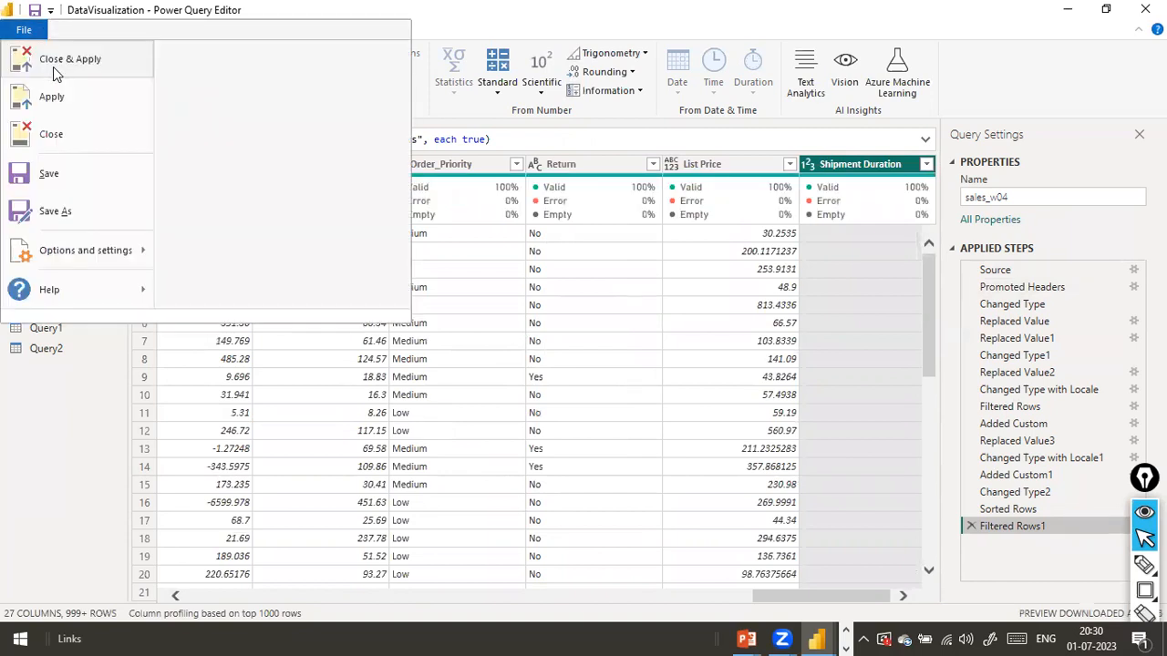
left_click(931, 429)
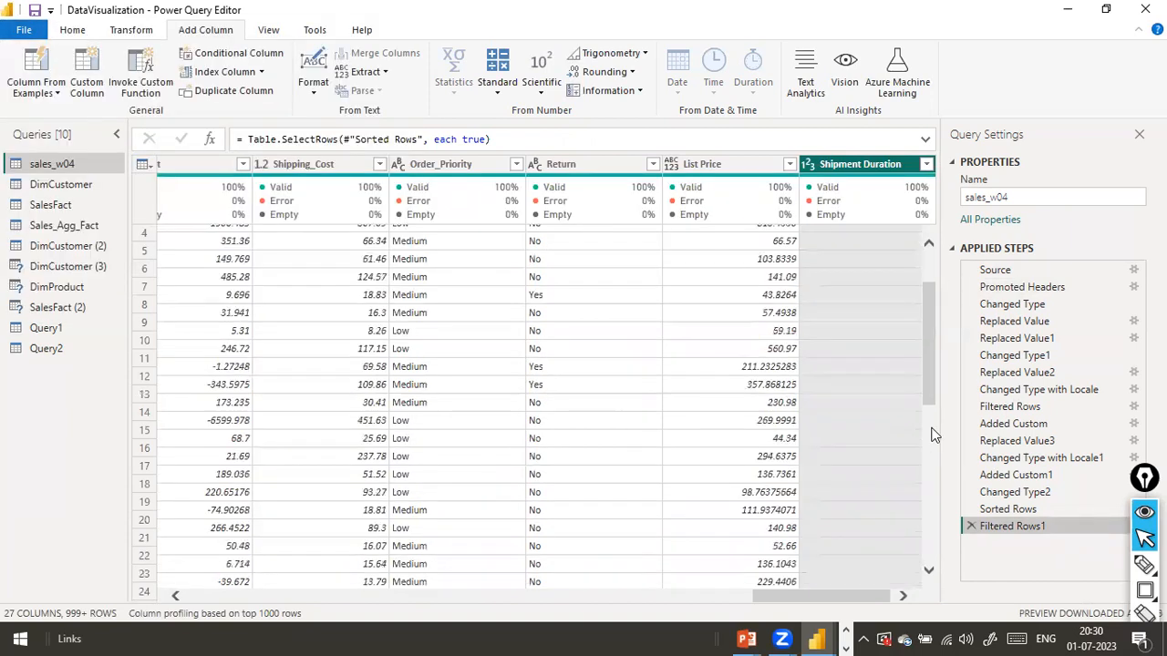
Load all Shipment Duration filter values, reapply the filter with every value from 0 to 7 selected, and look through the rows again.
left_click_drag(930, 428, 932, 305)
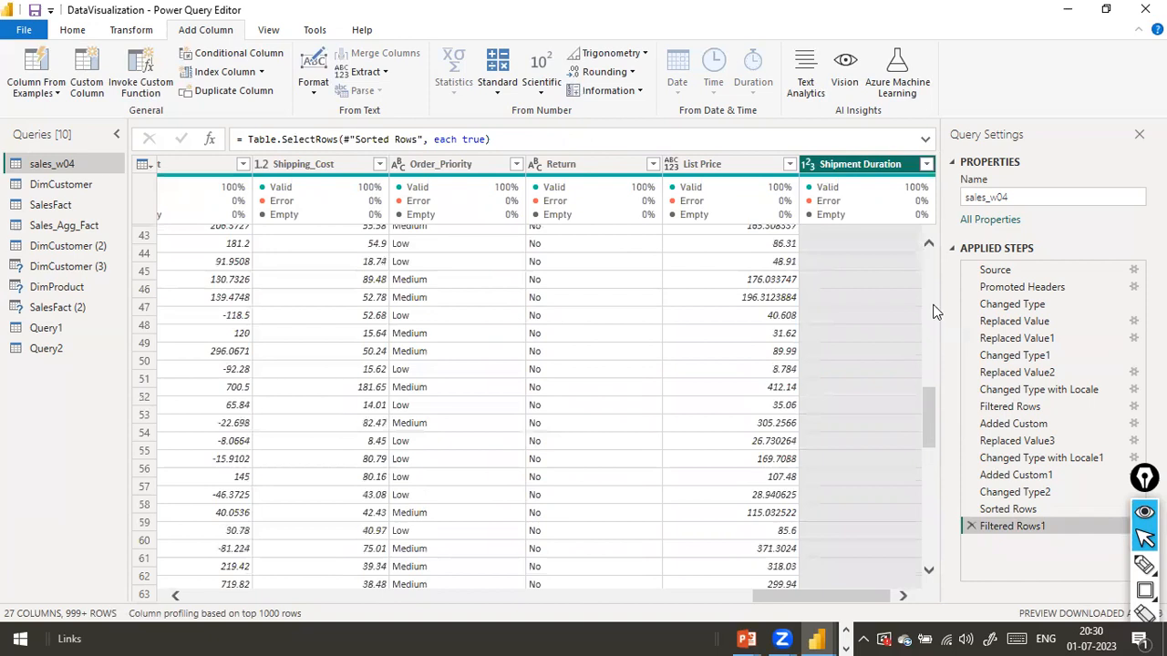
left_click(927, 165)
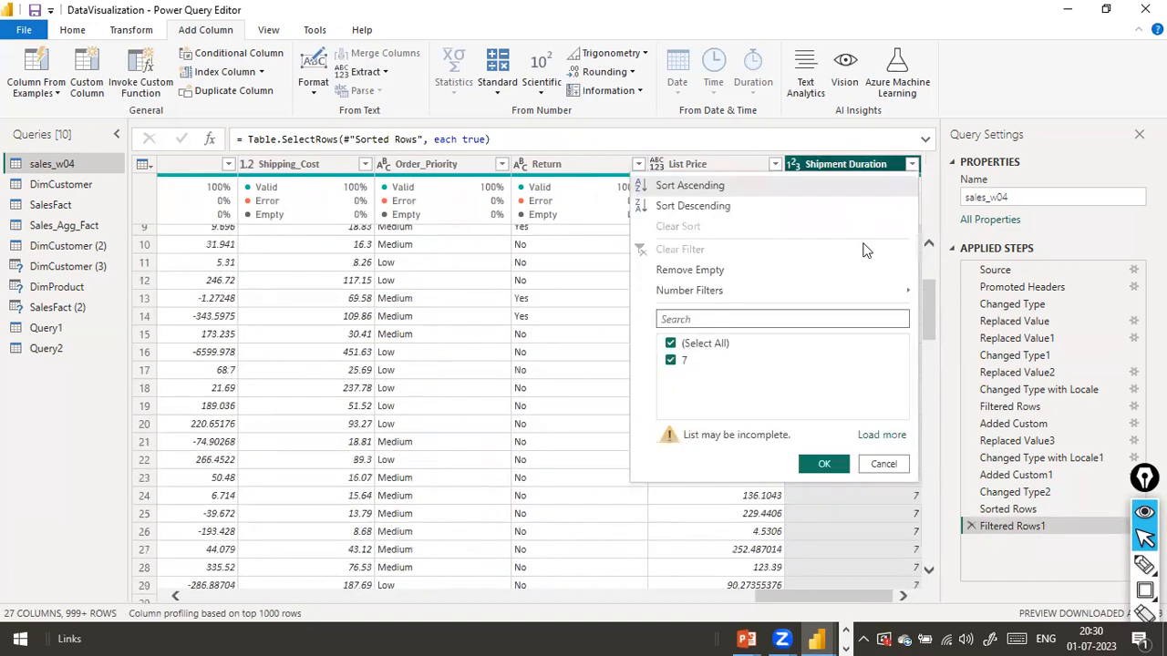
left_click(883, 435)
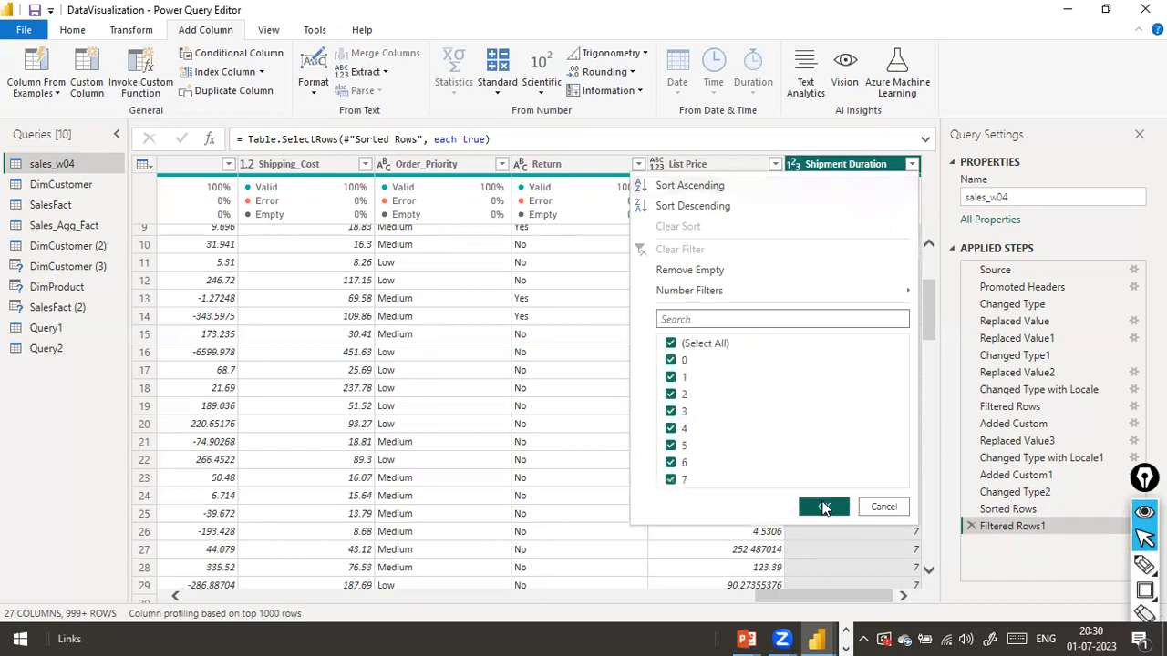
left_click(823, 508)
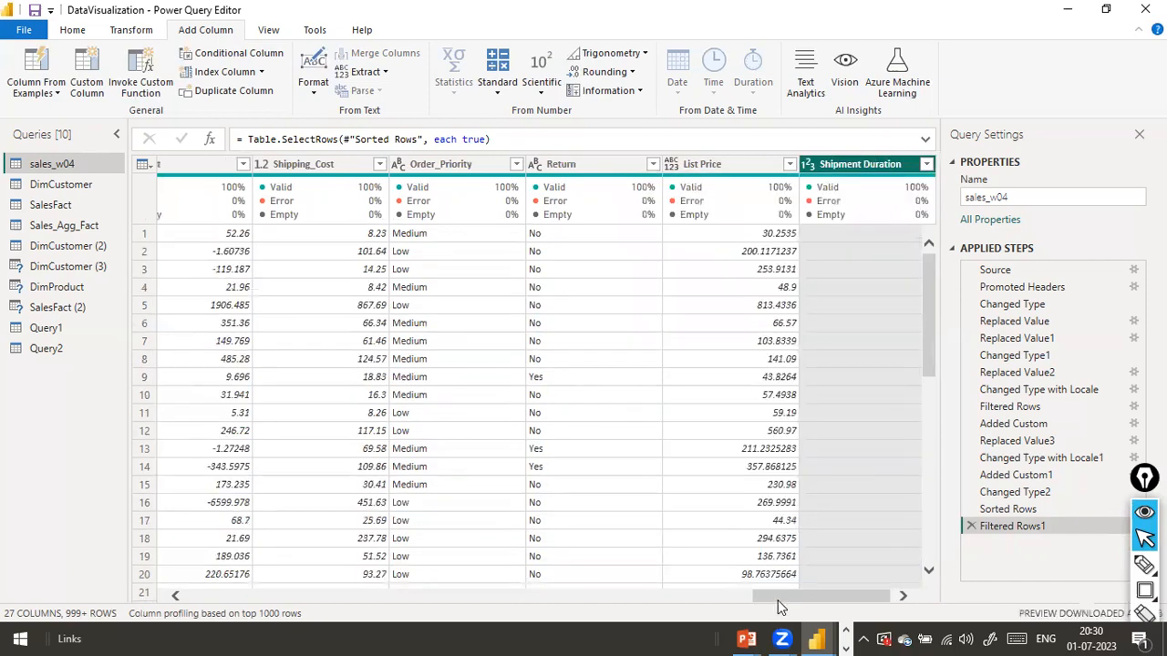
left_click_drag(778, 597, 138, 575)
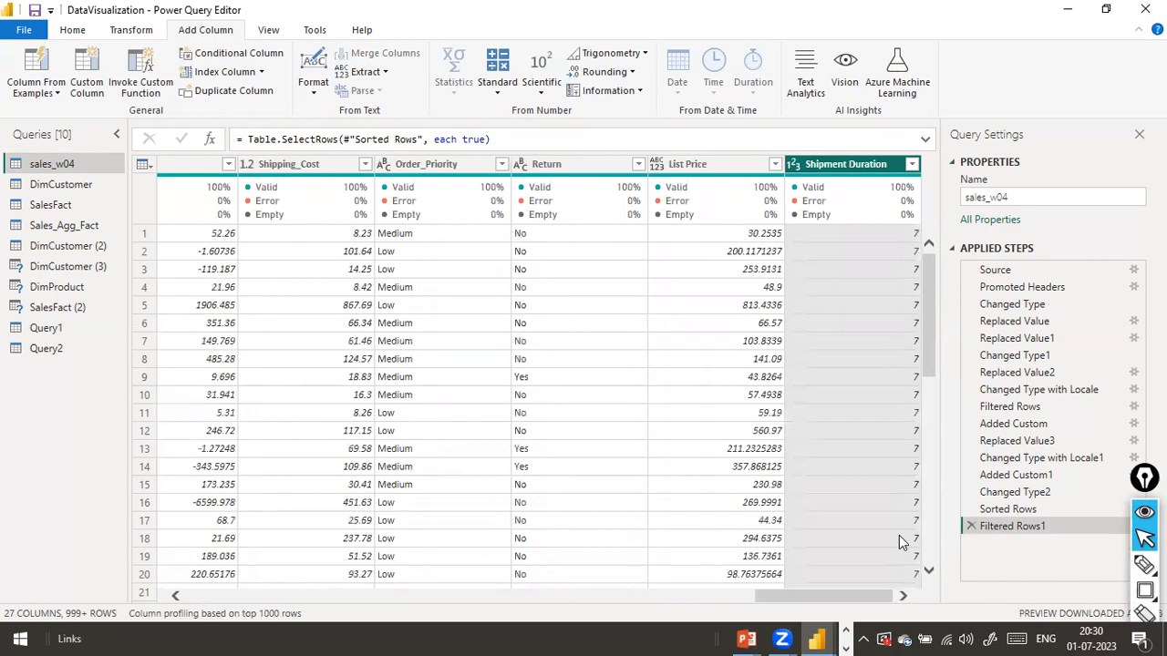
scroll(374, 278, "down", 4)
scroll(374, 278, "down", 2)
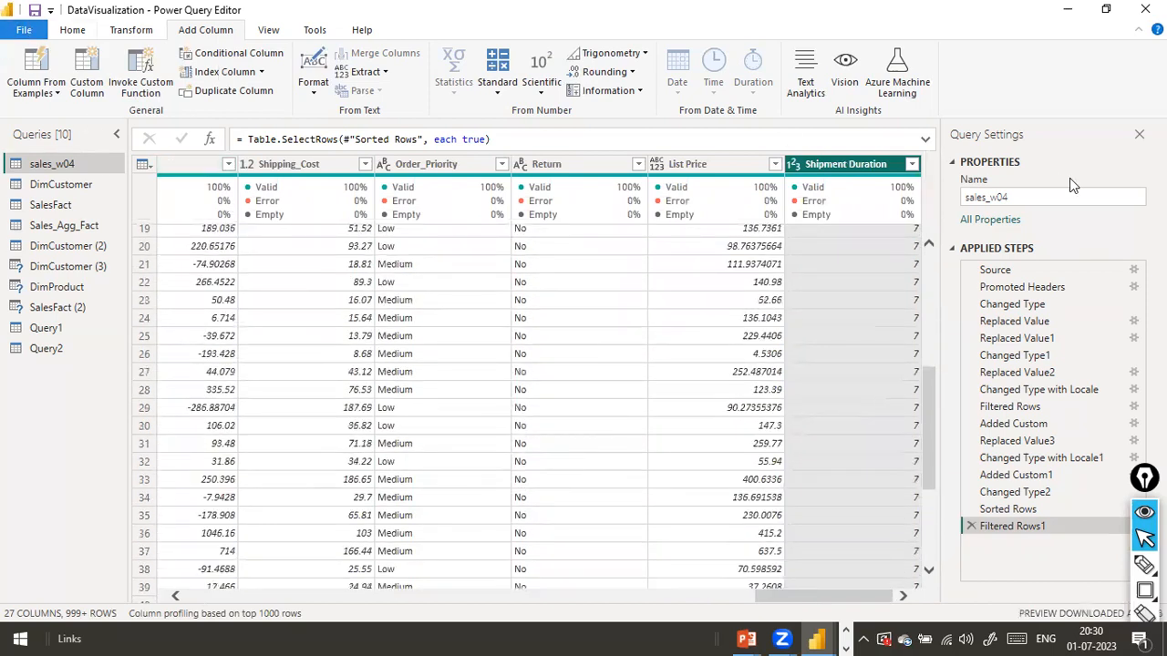
left_click(912, 164)
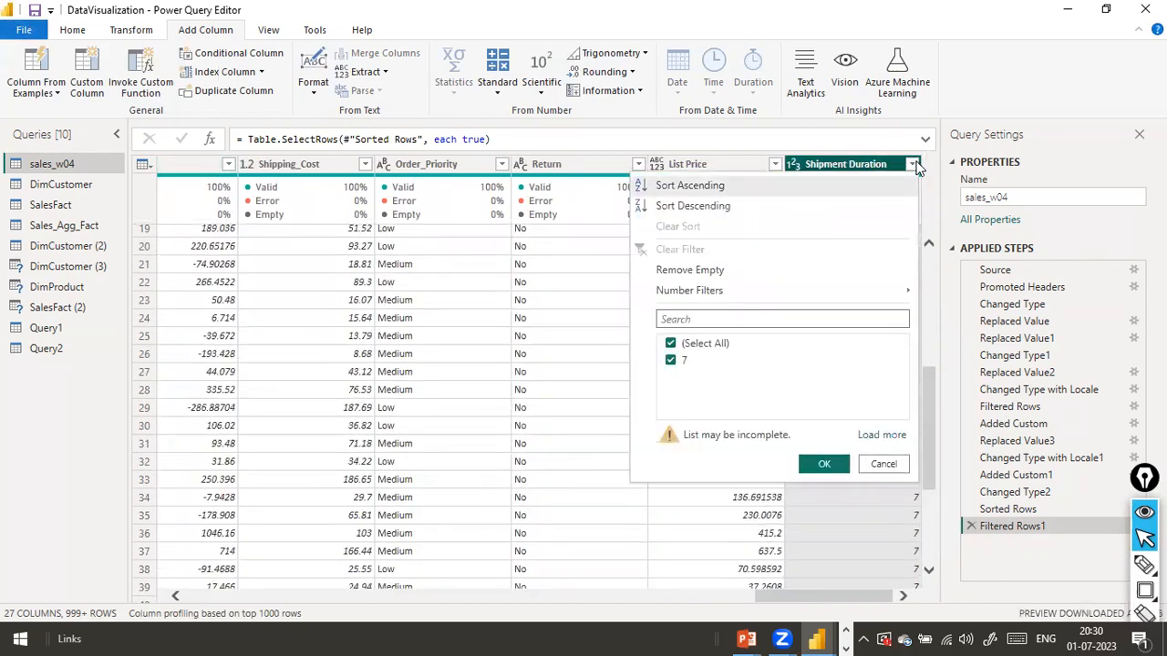
left_click(881, 436)
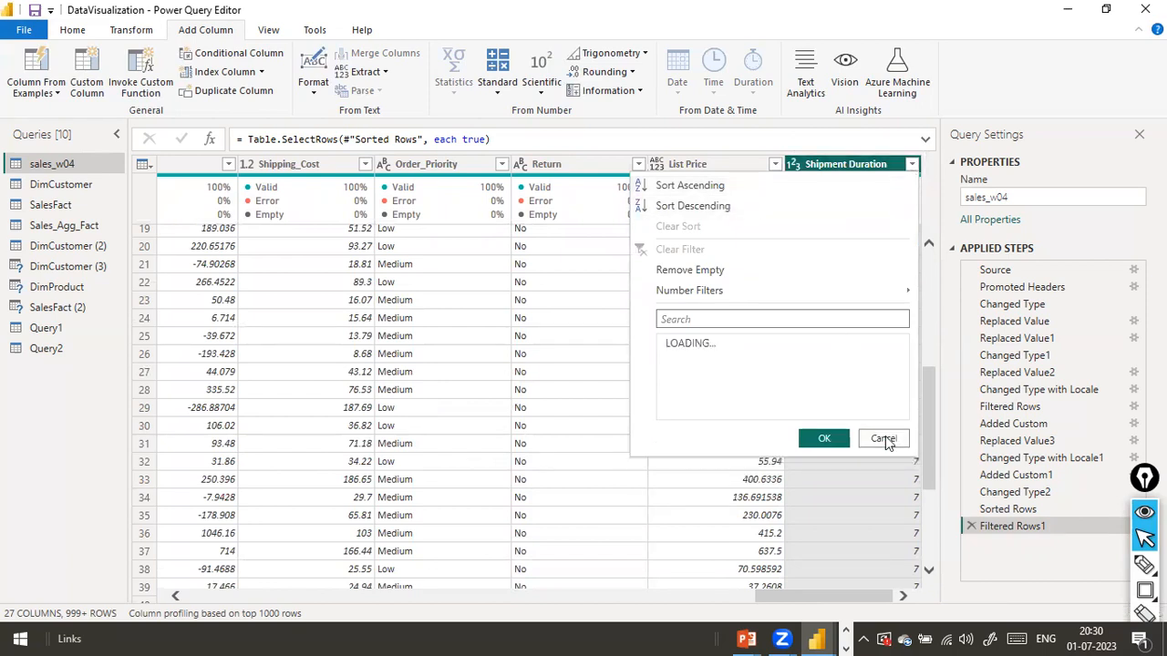
left_click(813, 513)
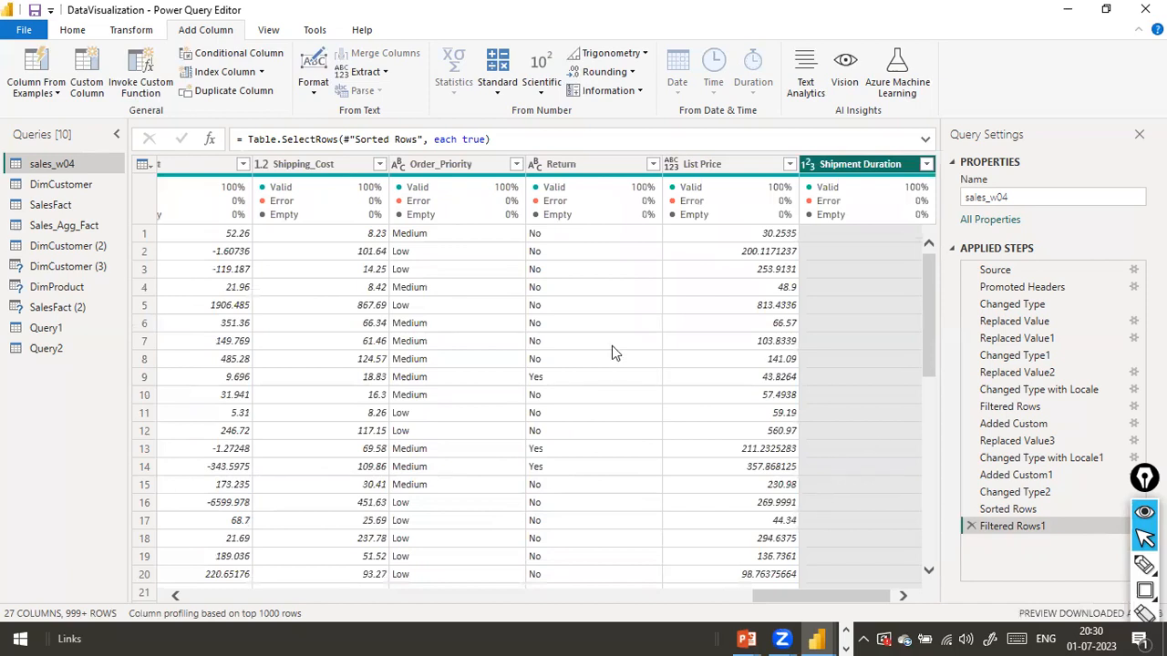
scroll(611, 352, "down", 10)
Close the Power Query Editor and apply the pending query changes to the data model in Power BI Desktop.
left_click(34, 37)
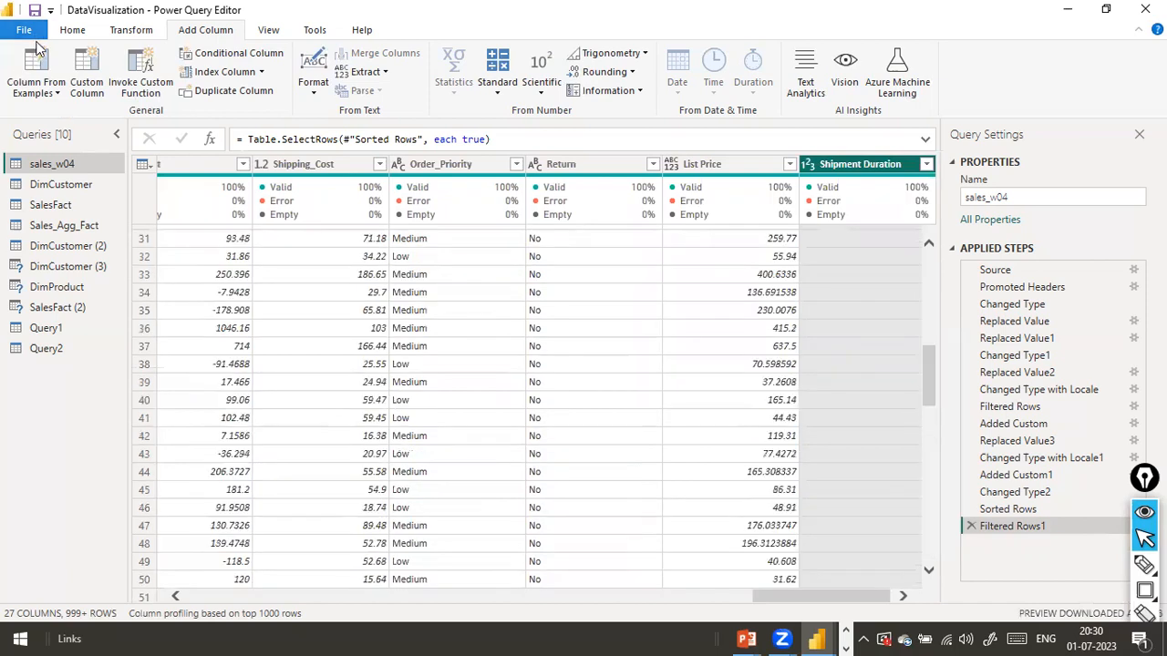
left_click(47, 70)
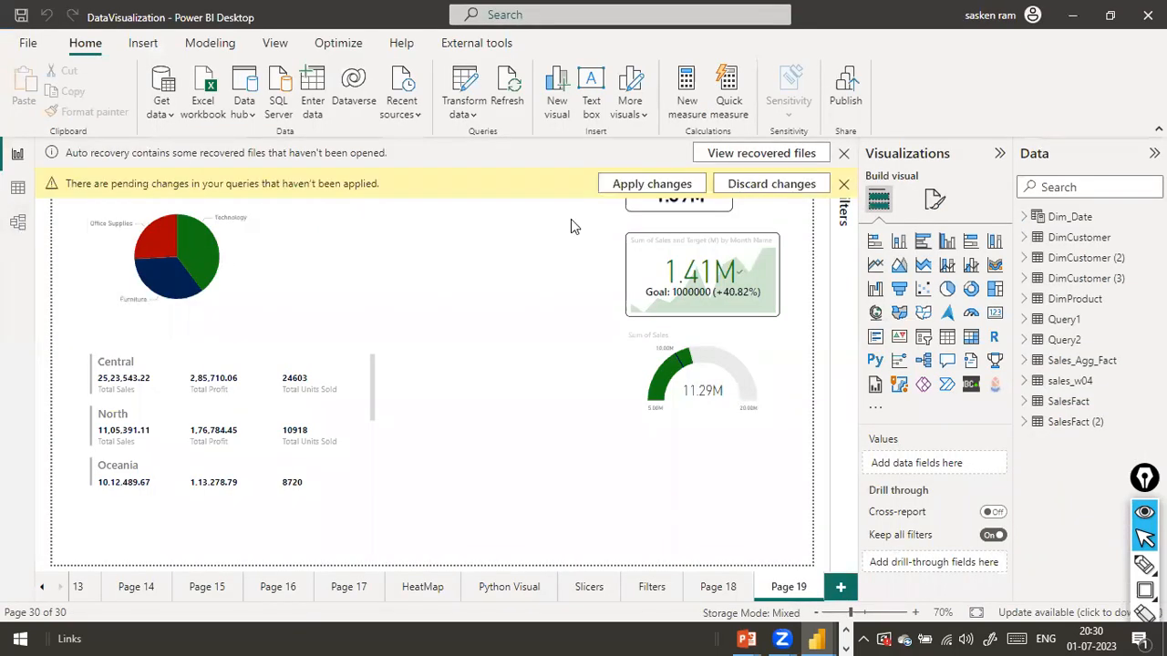
left_click(619, 187)
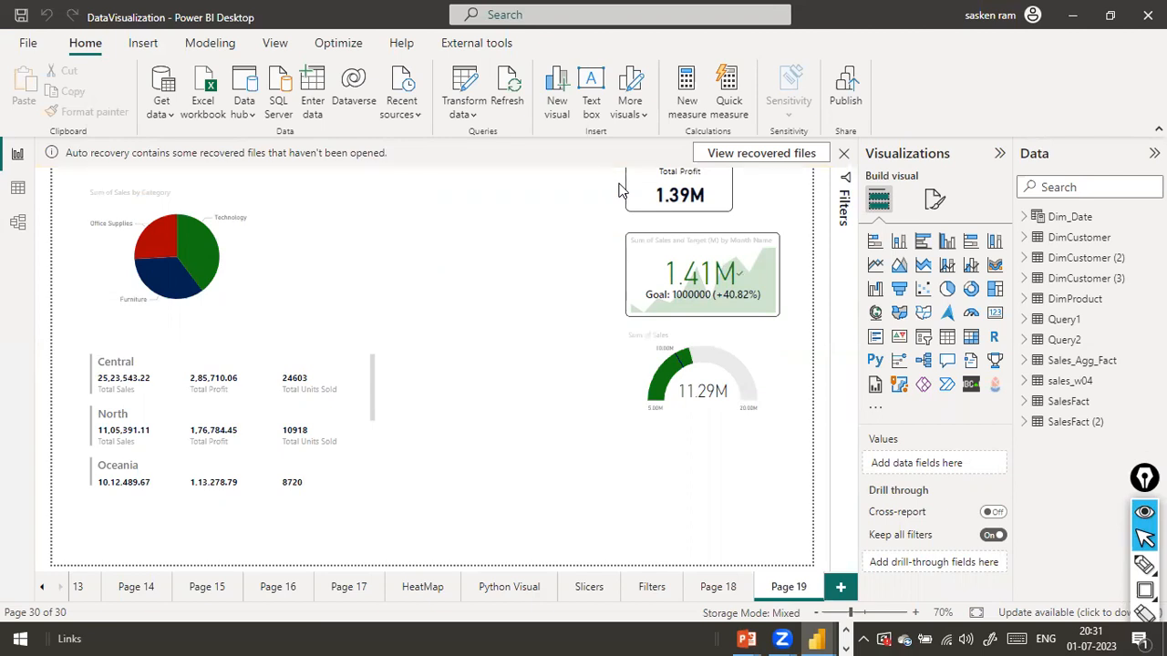
Show the sales_w04 table in Data view and examine its Shipment Duration column.
left_click(18, 194)
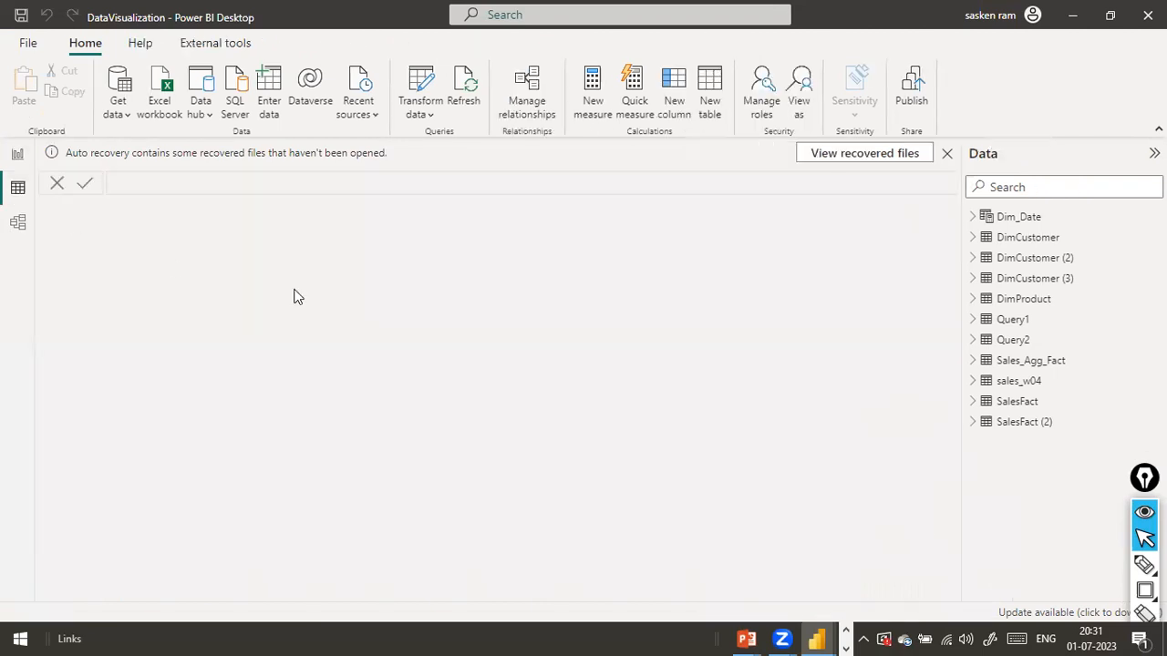
left_click(1021, 381)
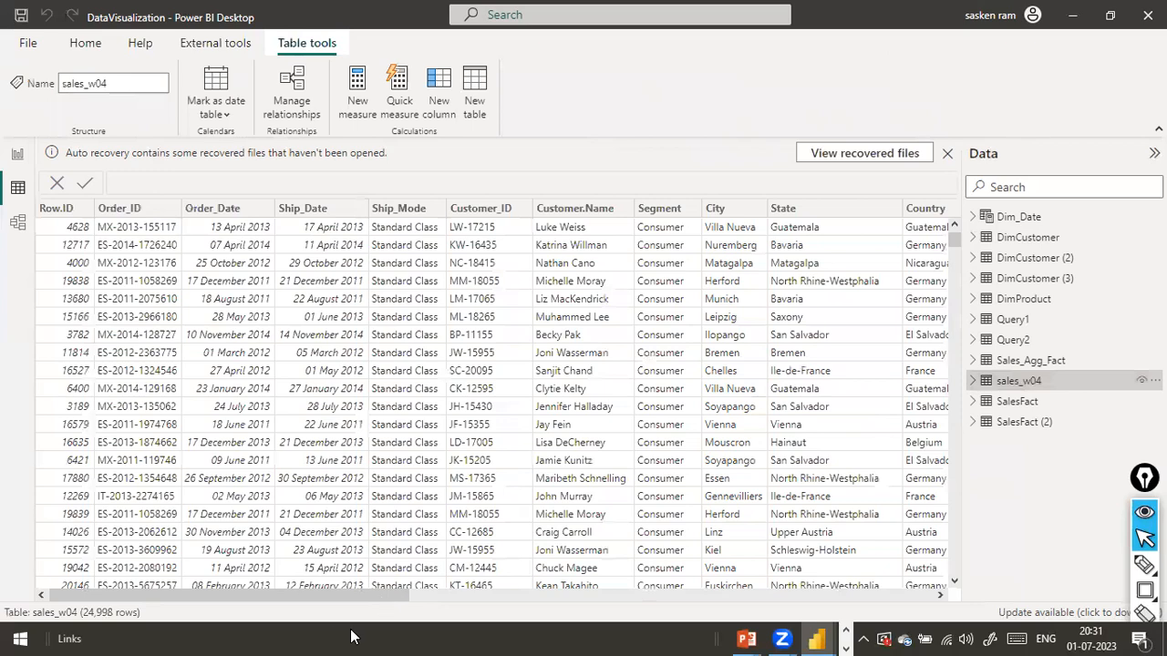
left_click_drag(715, 581, 984, 572)
scroll(922, 305, "down", 15)
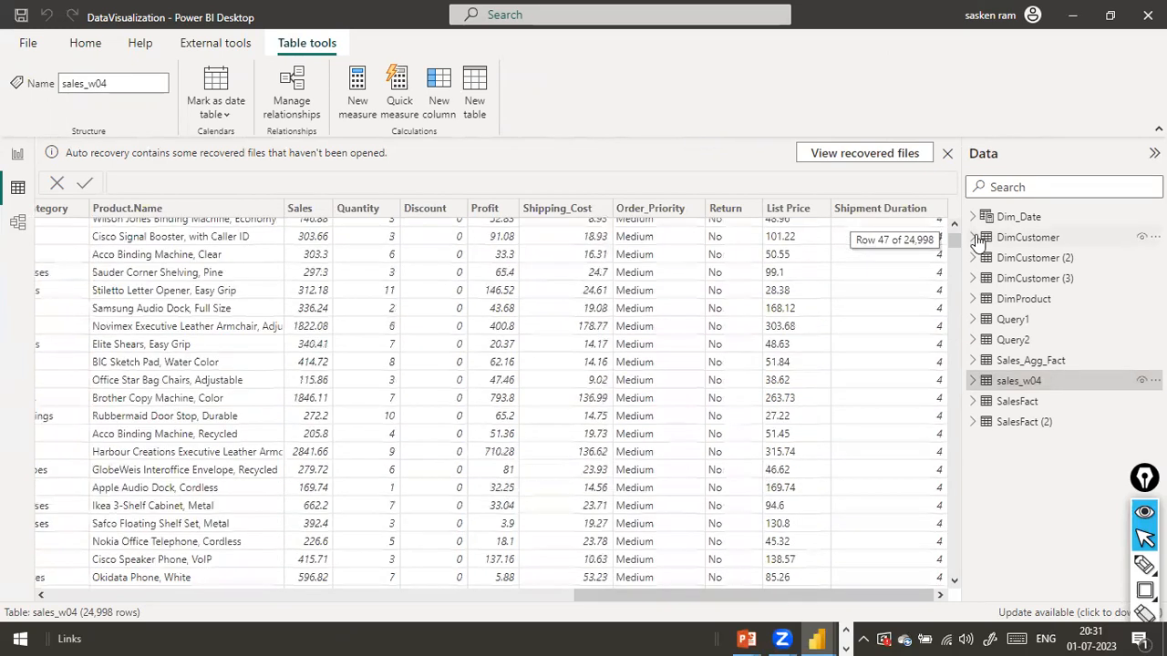
scroll(930, 219, "up", 7)
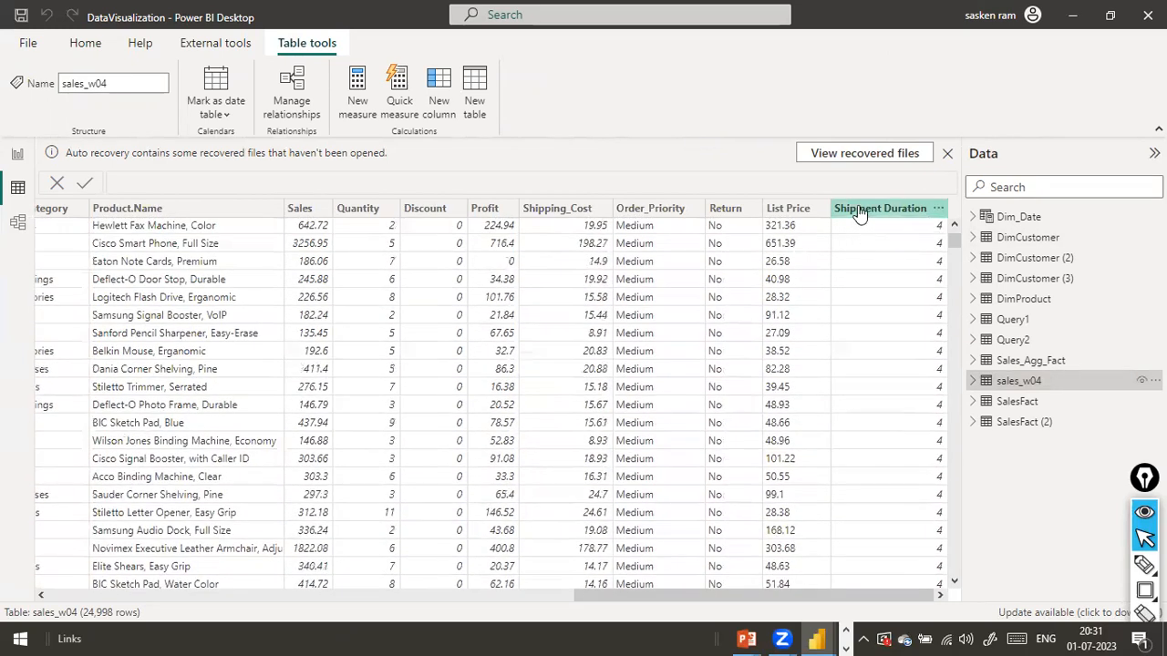
Sort the loaded sales_w04 rows by Shipment Duration in descending order to inspect the values, and clear that sort again.
left_click(938, 211)
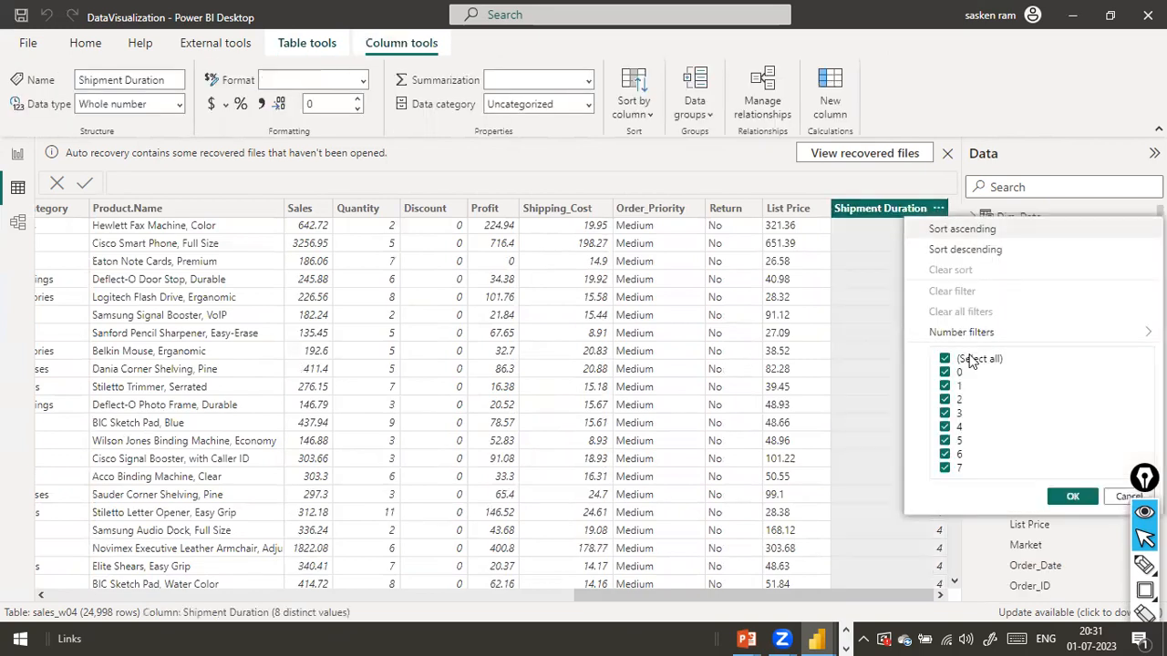
left_click(998, 253)
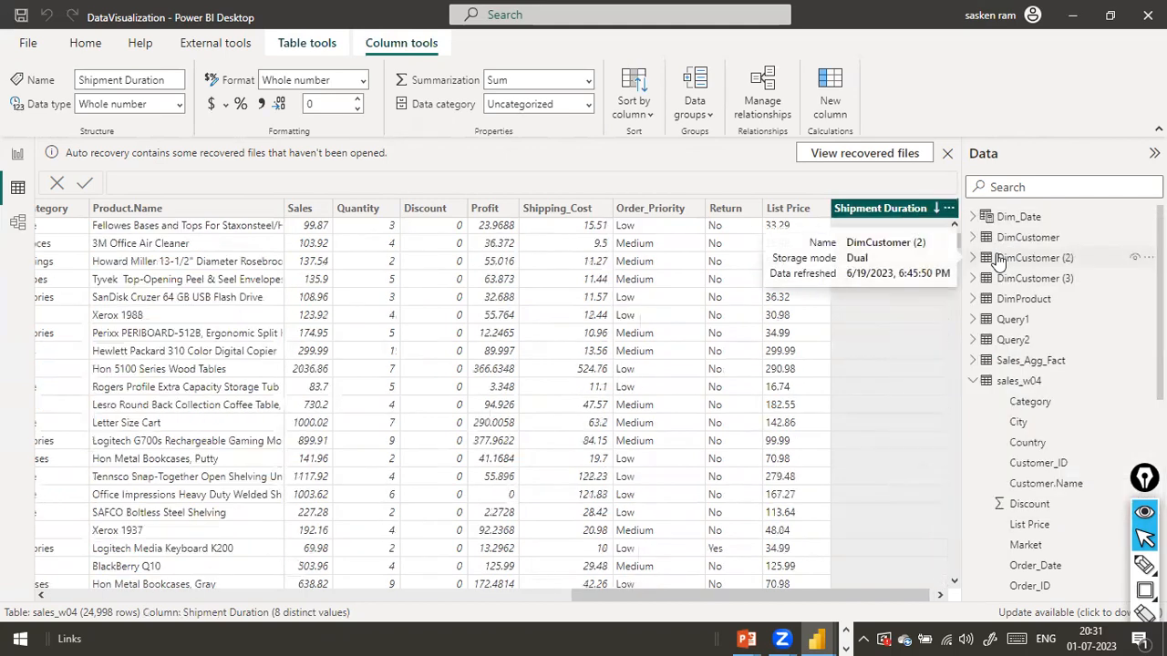
scroll(920, 312, "up", 3)
scroll(921, 312, "up", 8)
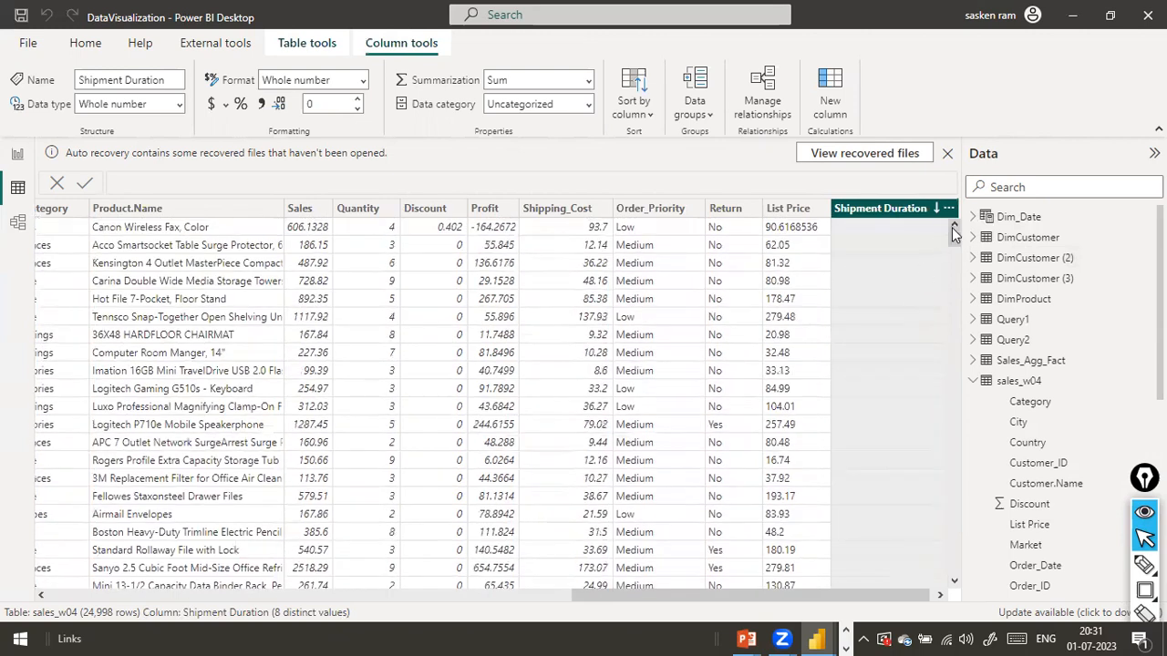
mouse_move(954, 238)
left_mouse_down()
mouse_move(957, 576)
mouse_move(957, 224)
left_mouse_up()
left_click_drag(954, 239, 955, 316)
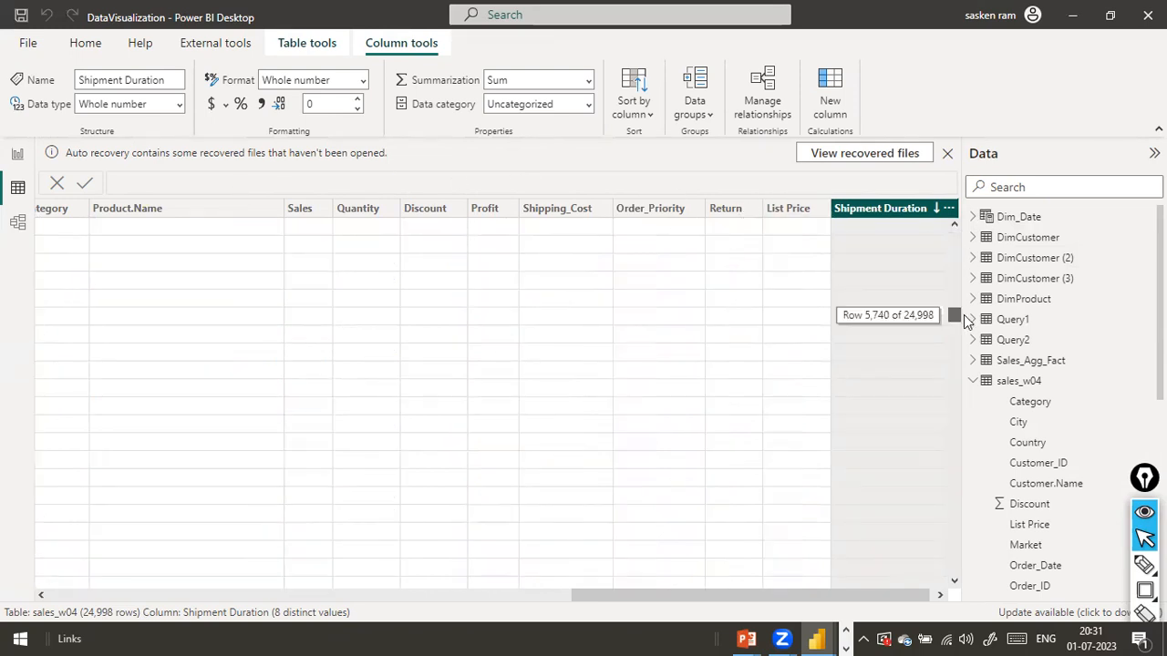
scroll(954, 380, "down", 9)
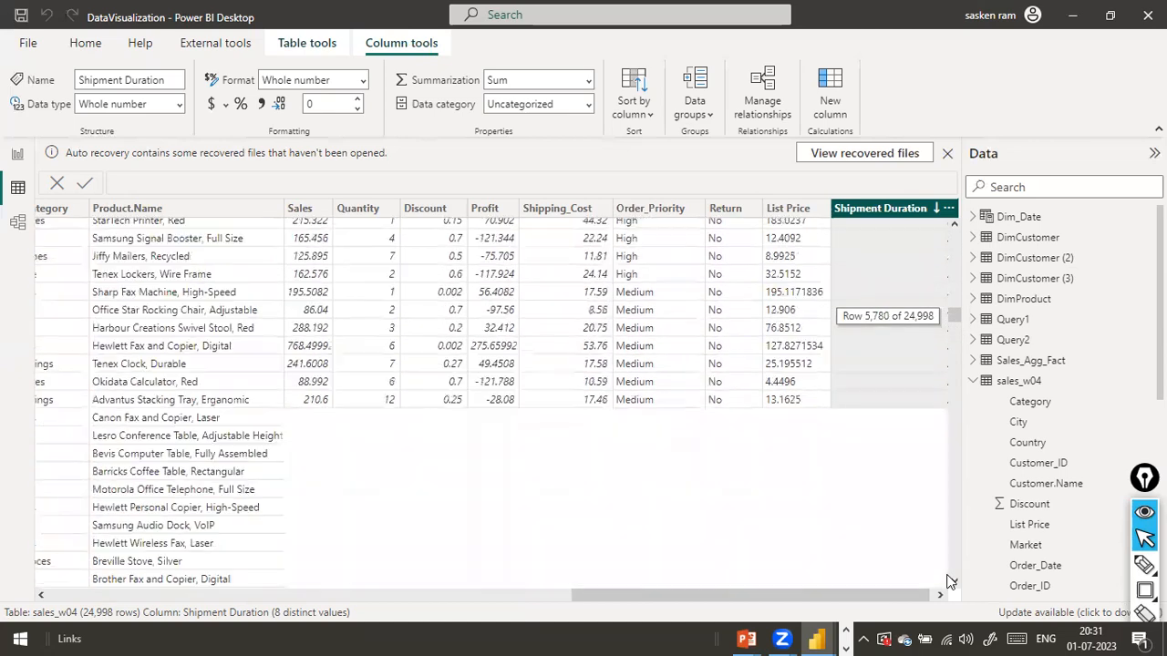
left_click_drag(954, 315, 954, 223)
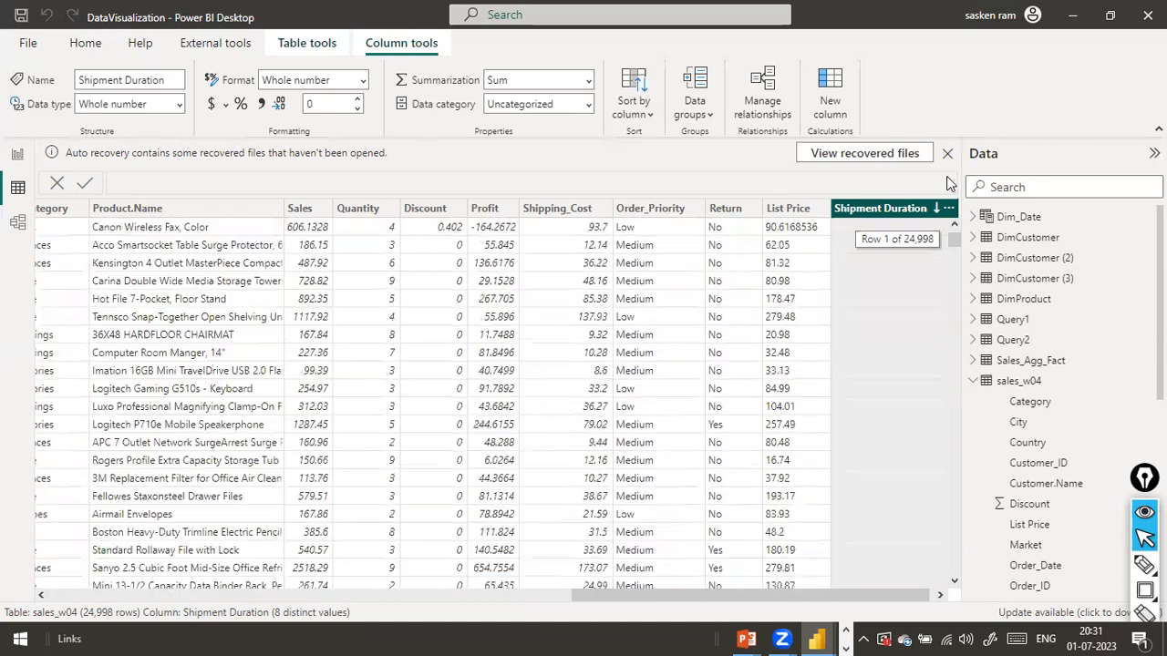
left_click(948, 208)
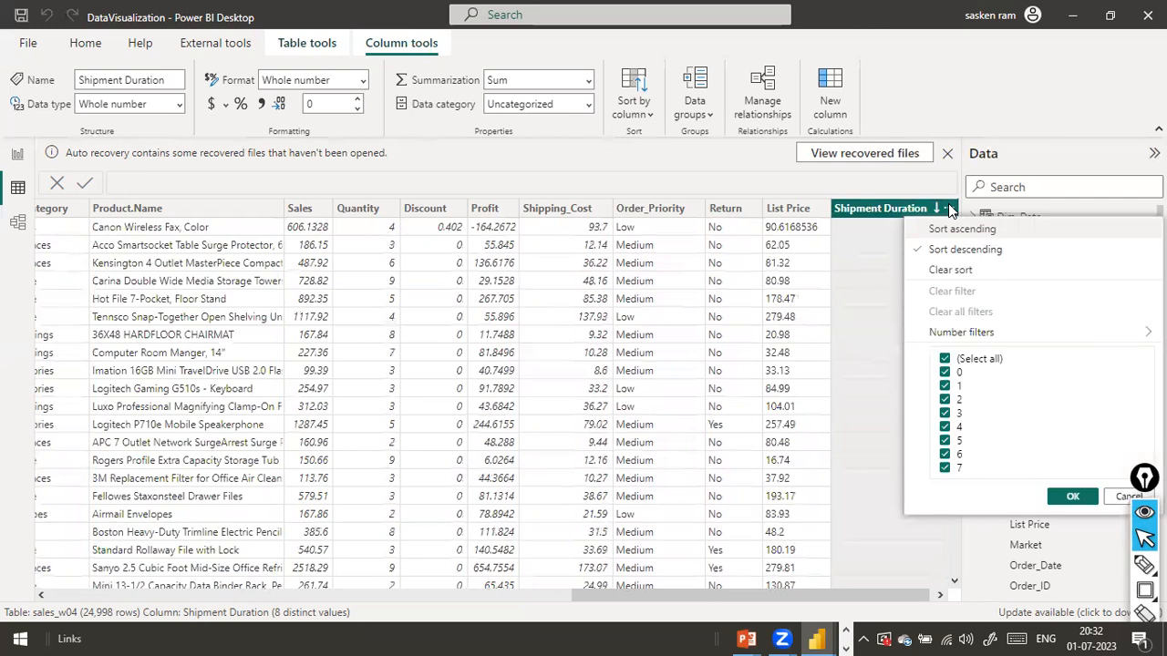
left_click(966, 272)
Examine the Shipment Duration values down the unsorted rows of the sales_w04 table.
scroll(877, 309, "down", 4)
scroll(878, 308, "up", 4)
left_click_drag(583, 594, 779, 577)
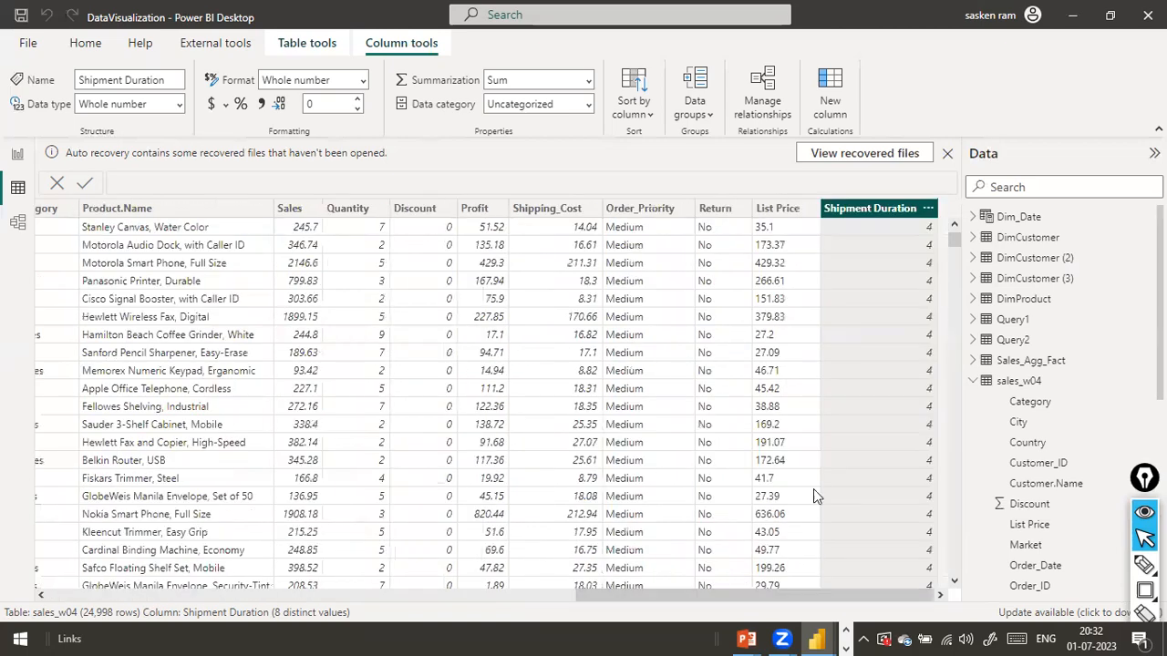
scroll(864, 397, "down", 6)
scroll(866, 398, "up", 4)
scroll(864, 396, "up", 2)
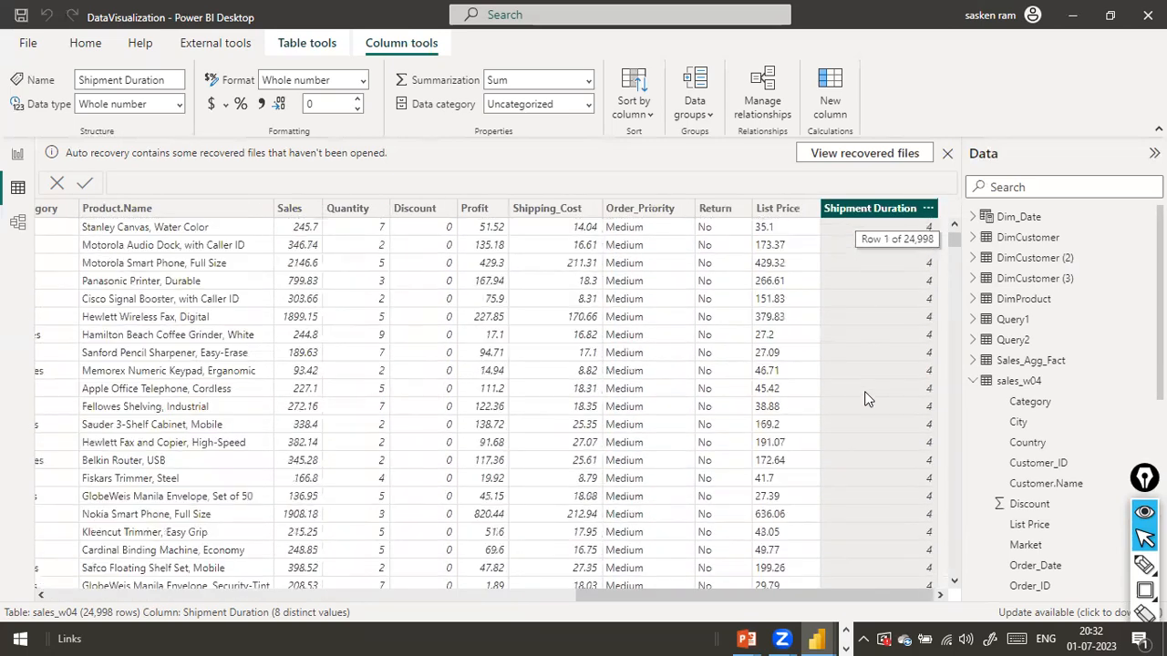
scroll(864, 396, "down", 8)
scroll(956, 550, "down", 20)
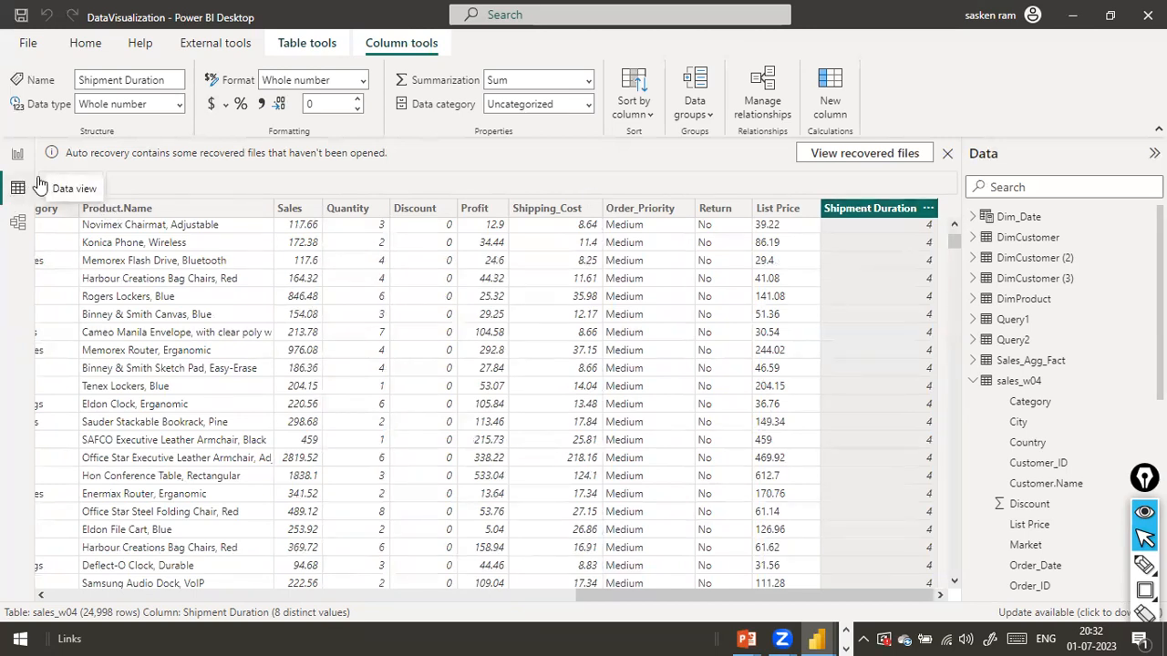
scroll(866, 465, "down", 7)
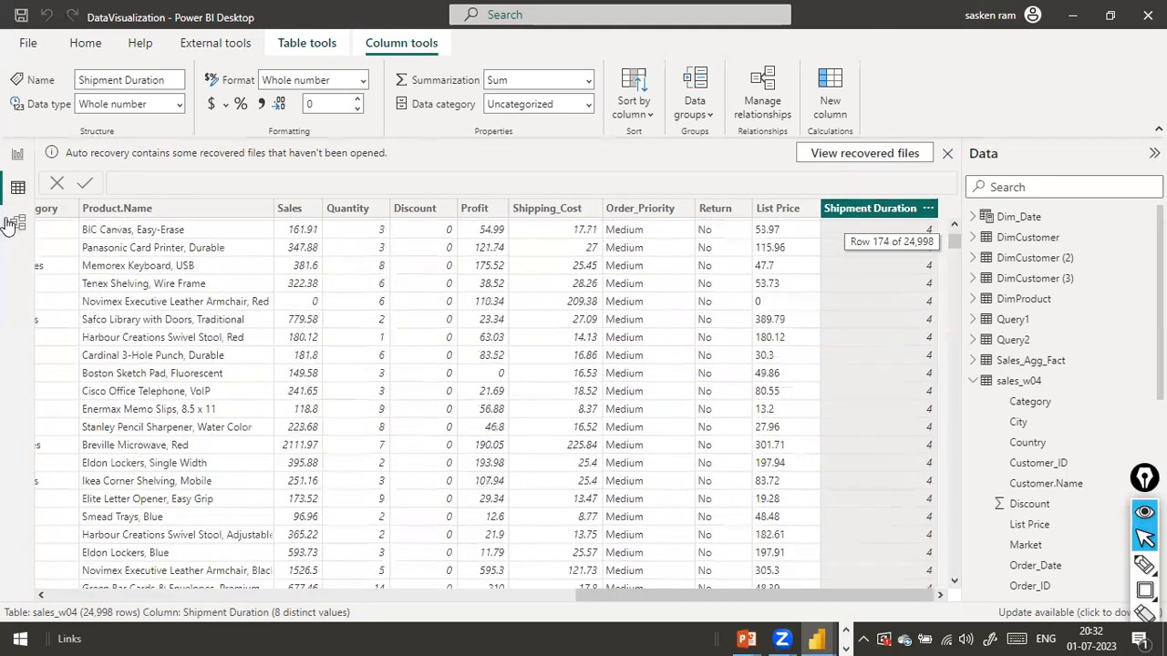
left_click(18, 223)
left_click(18, 190)
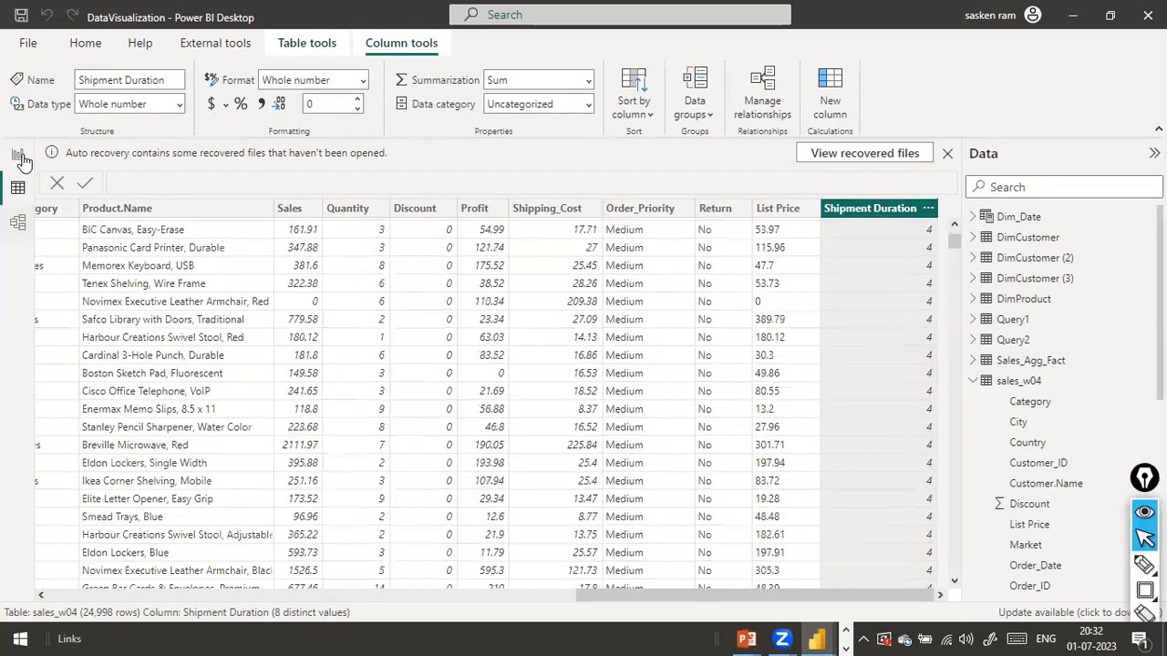
left_click(18, 156)
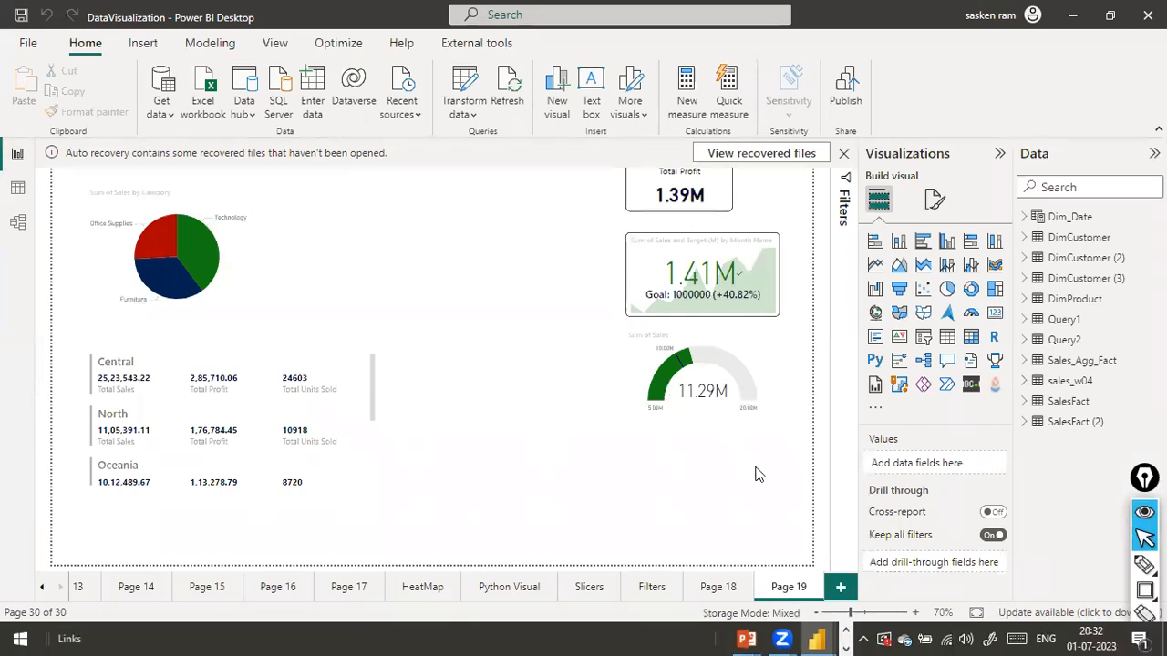
left_click(18, 188)
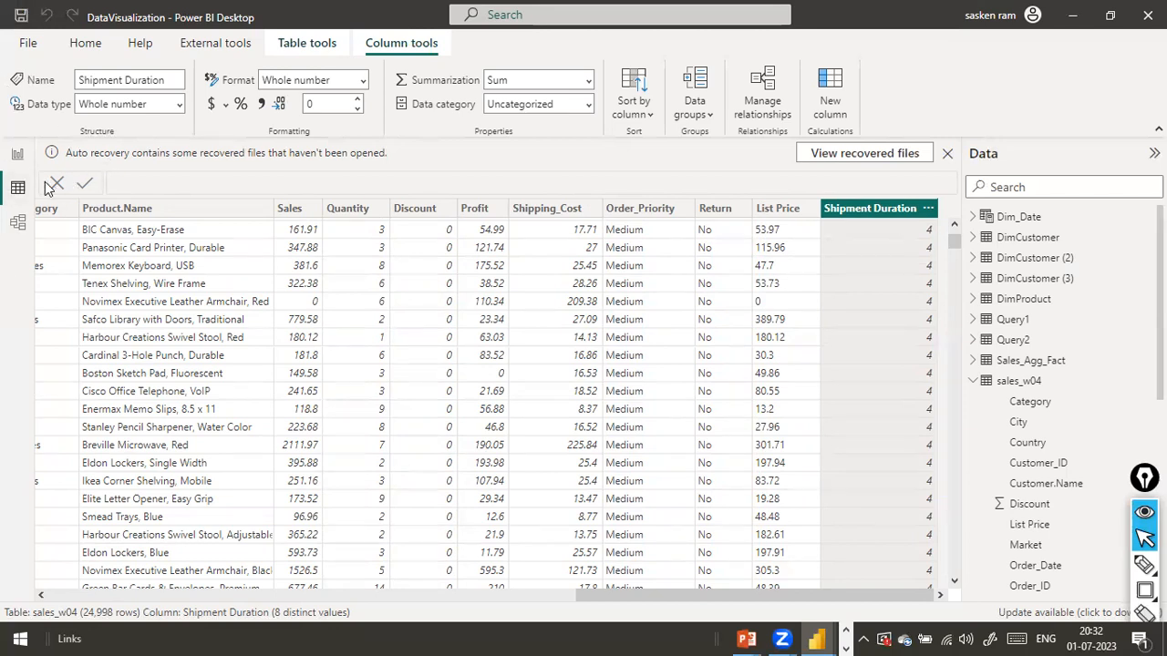
Reopen the Power Query Editor and start a conditional column named Price Bucketing in the sales_w04 query.
left_click(86, 44)
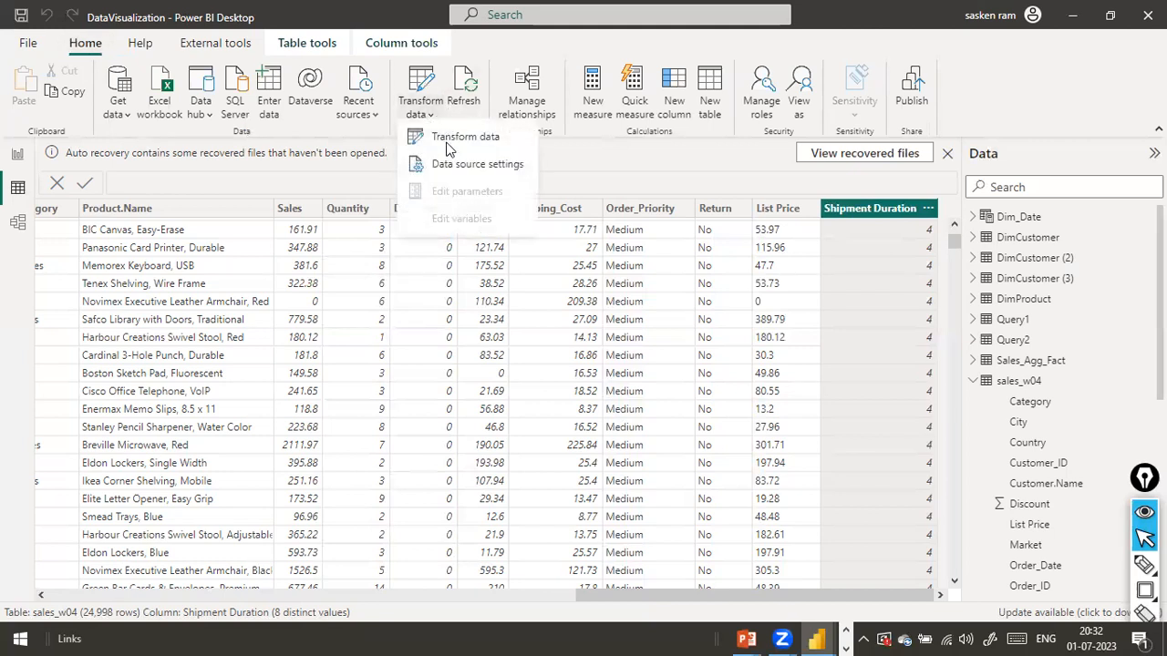
left_click(465, 137)
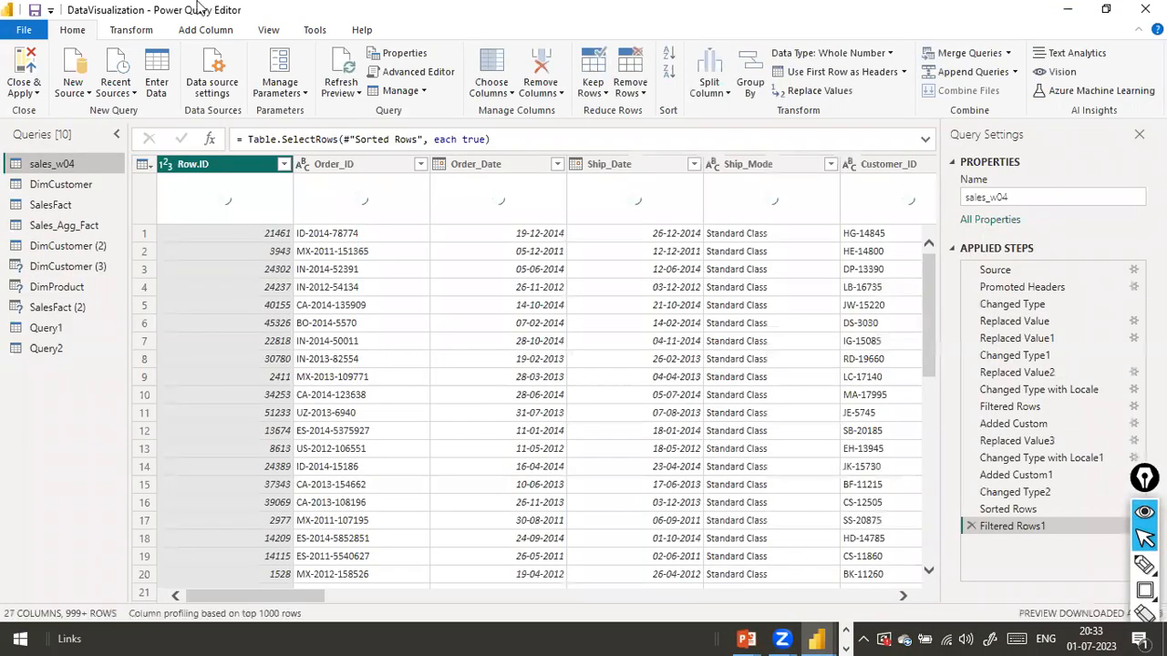
left_click(206, 32)
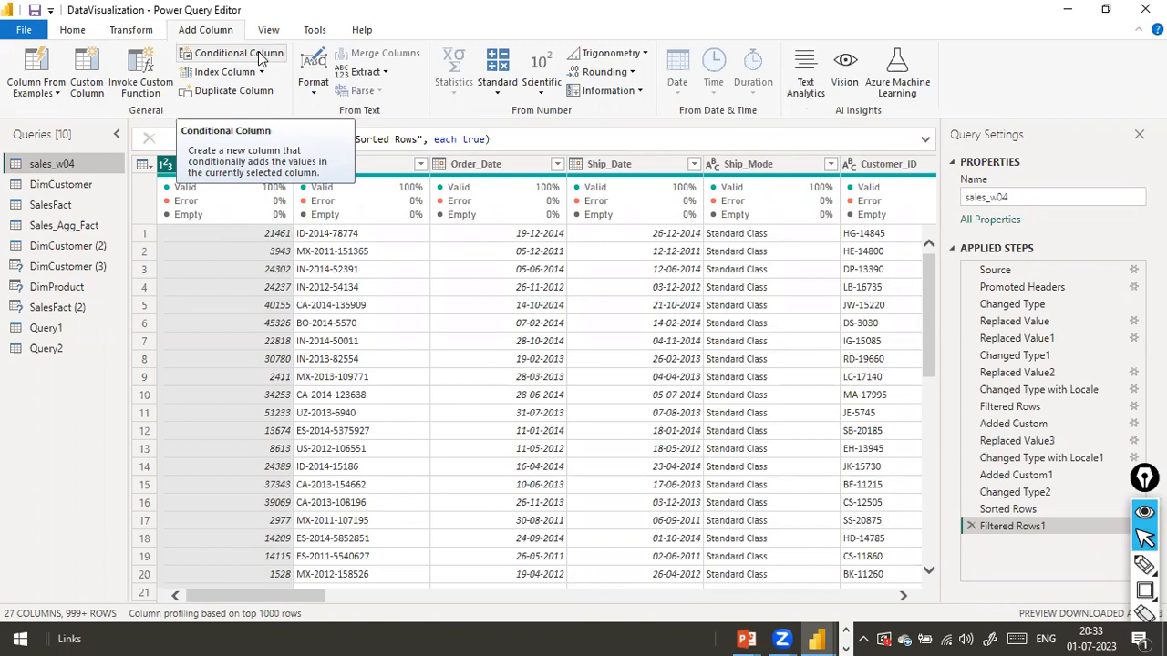
left_click(258, 53)
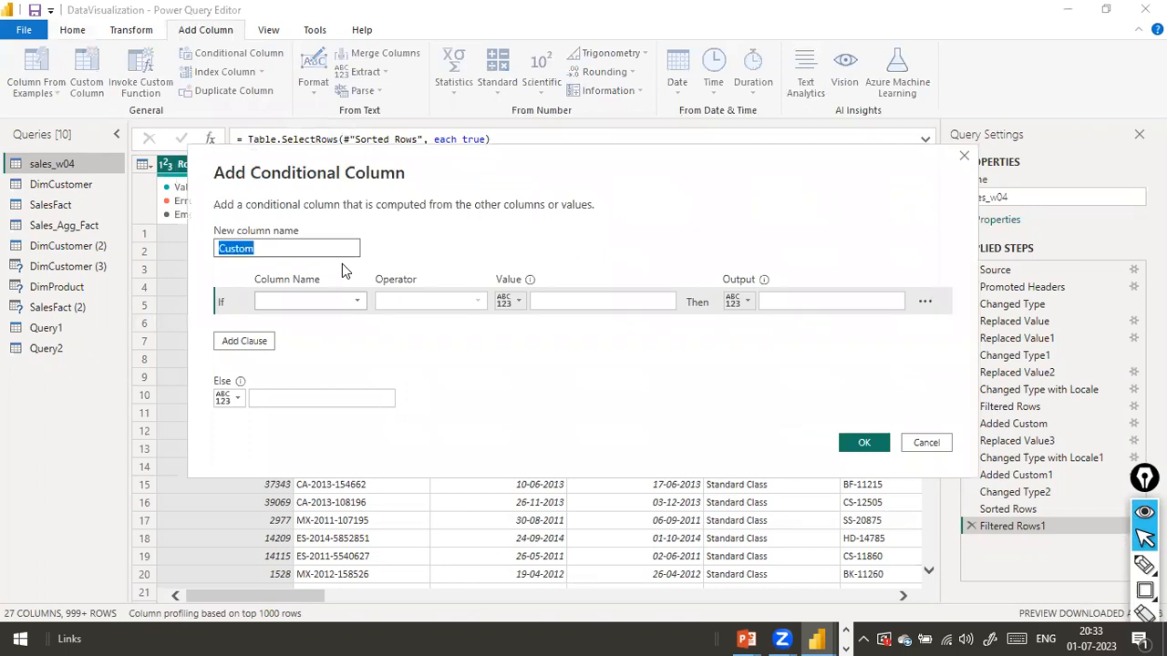
type("Price Bucketing")
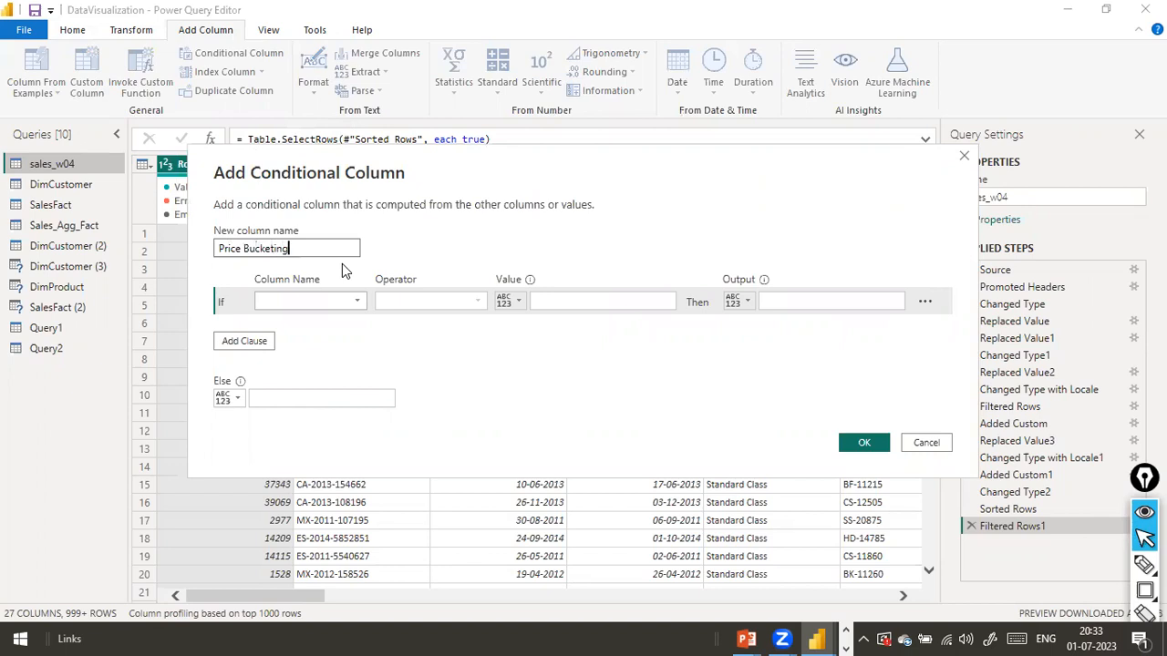
key("Tab")
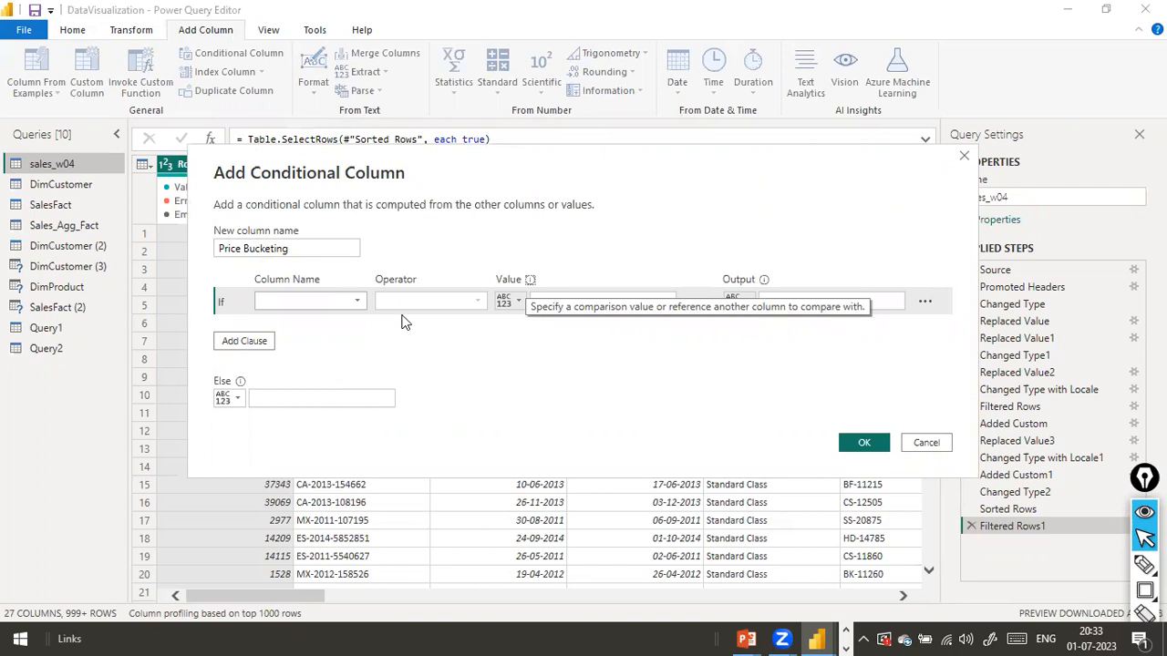
Look through the available columns and base the first condition of the conditional column on Sales.
left_click(354, 304)
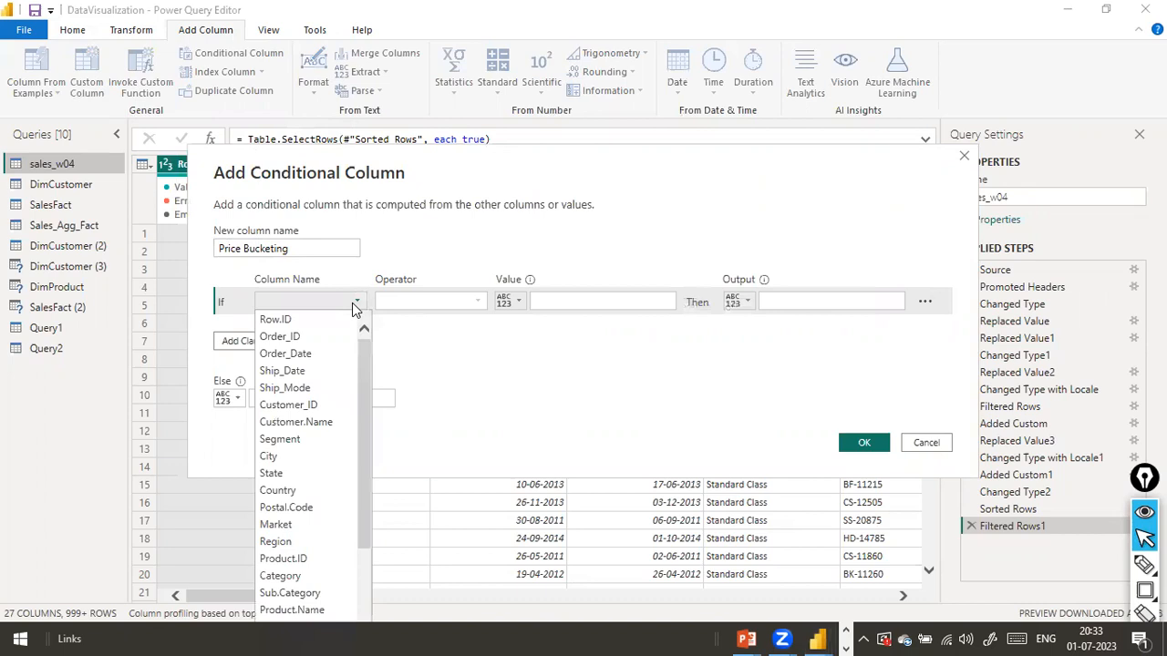
scroll(339, 483, "down", 3)
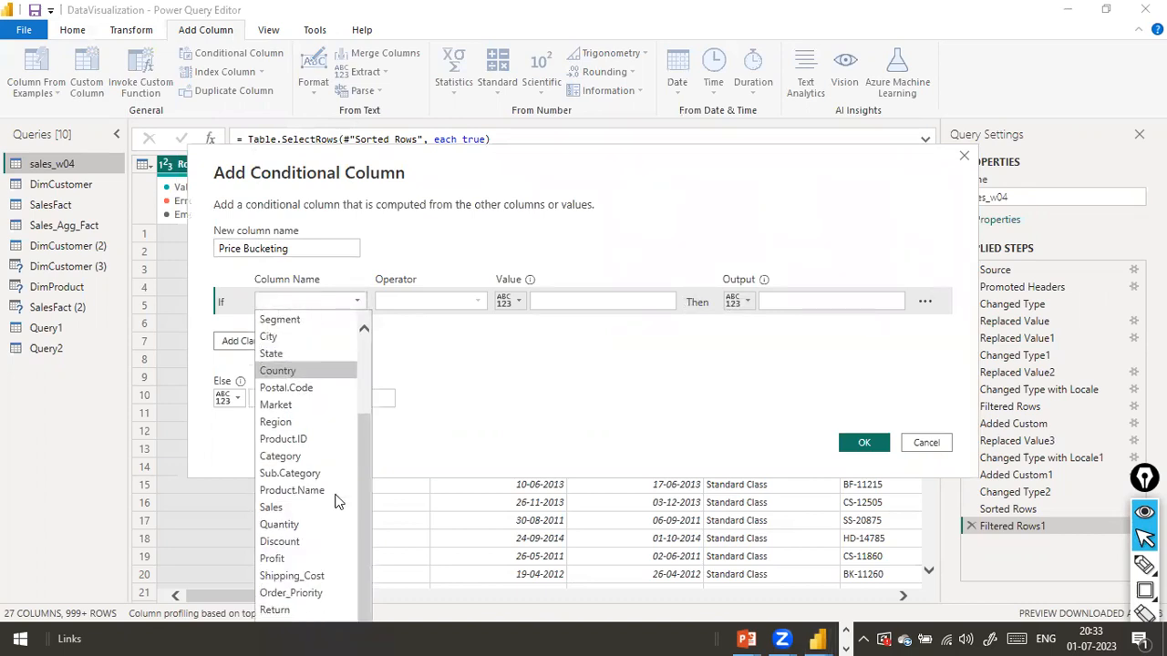
scroll(332, 416, "up", 1)
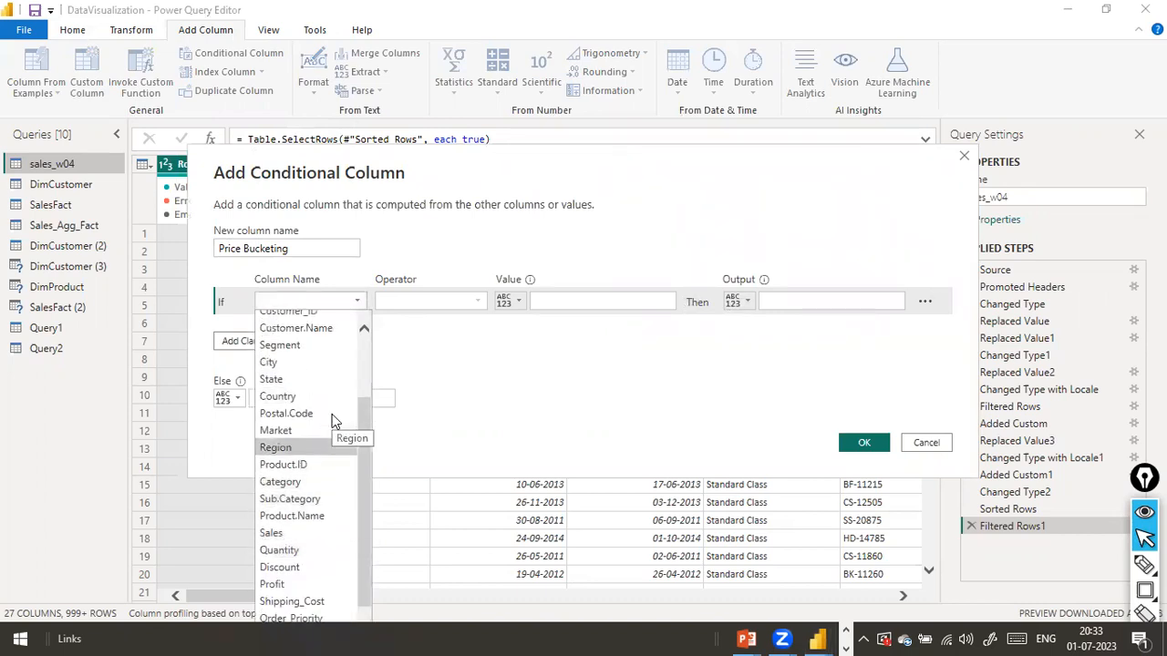
scroll(332, 419, "up", 2)
scroll(331, 415, "down", 3)
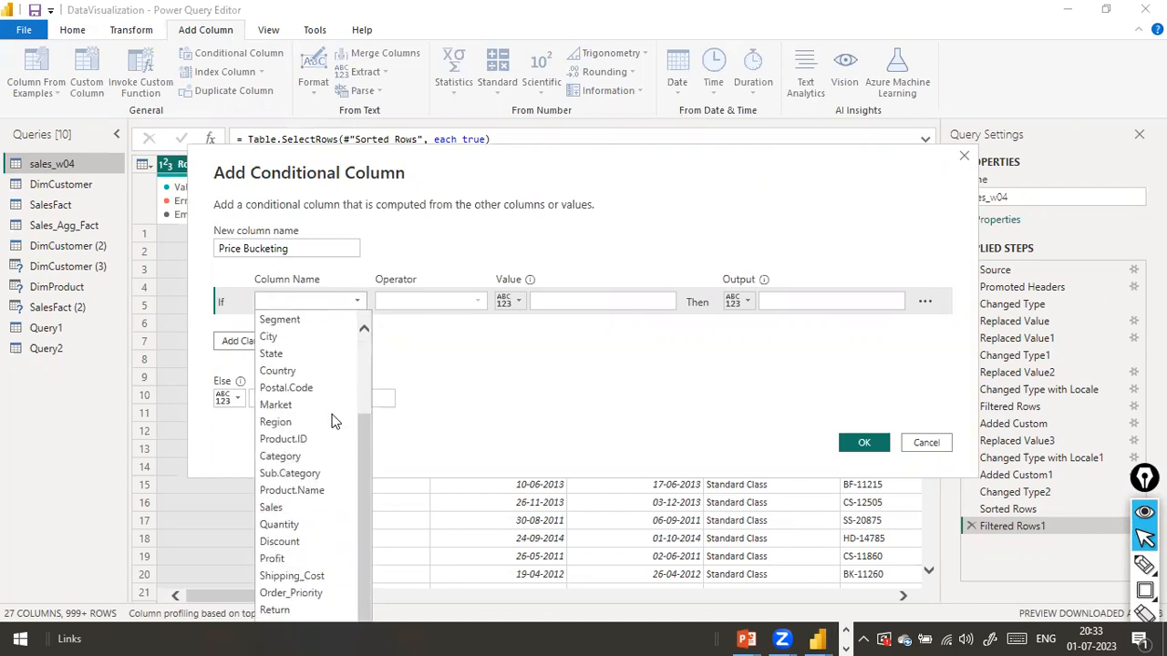
scroll(337, 438, "up", 3)
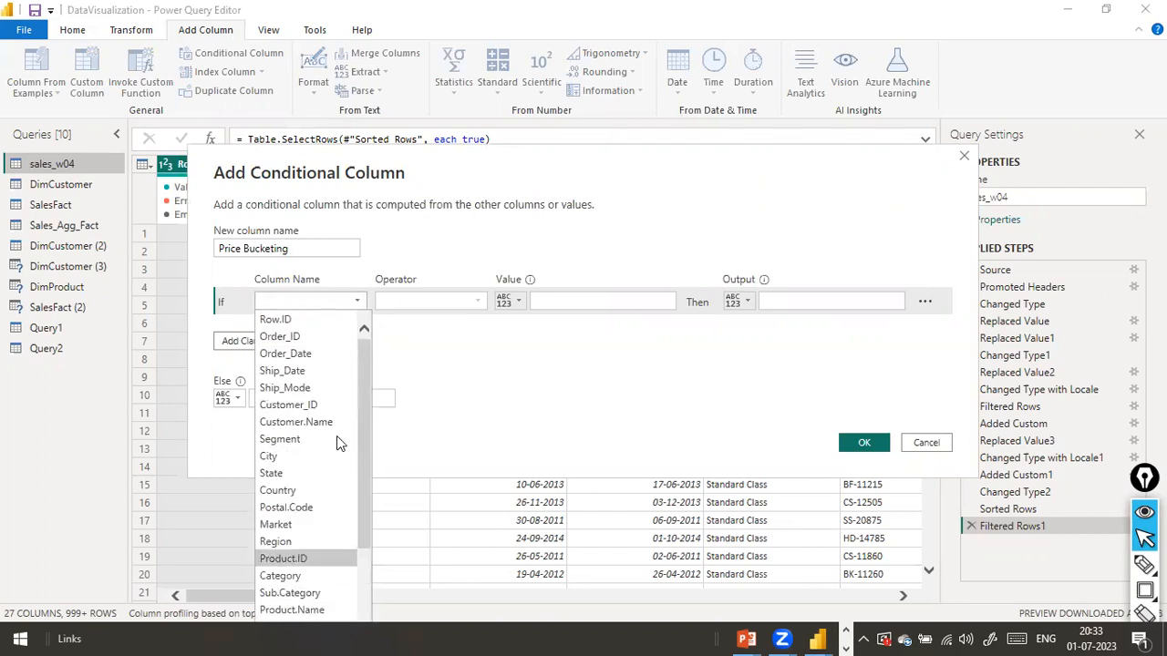
scroll(336, 442, "down", 3)
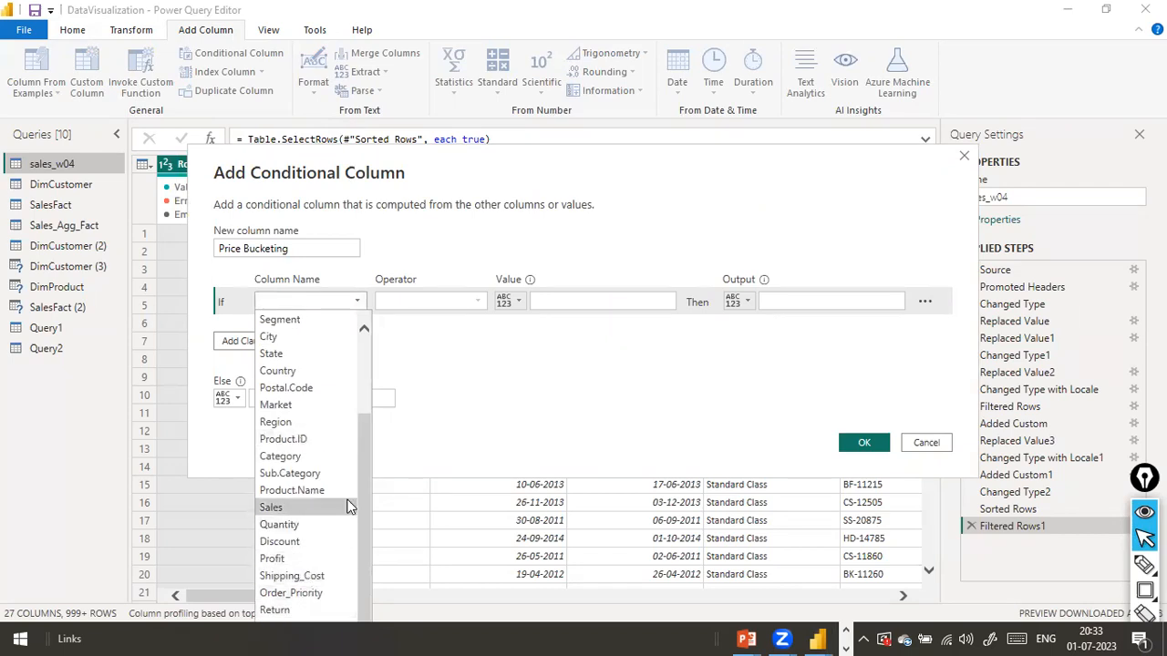
scroll(347, 507, "up", 3)
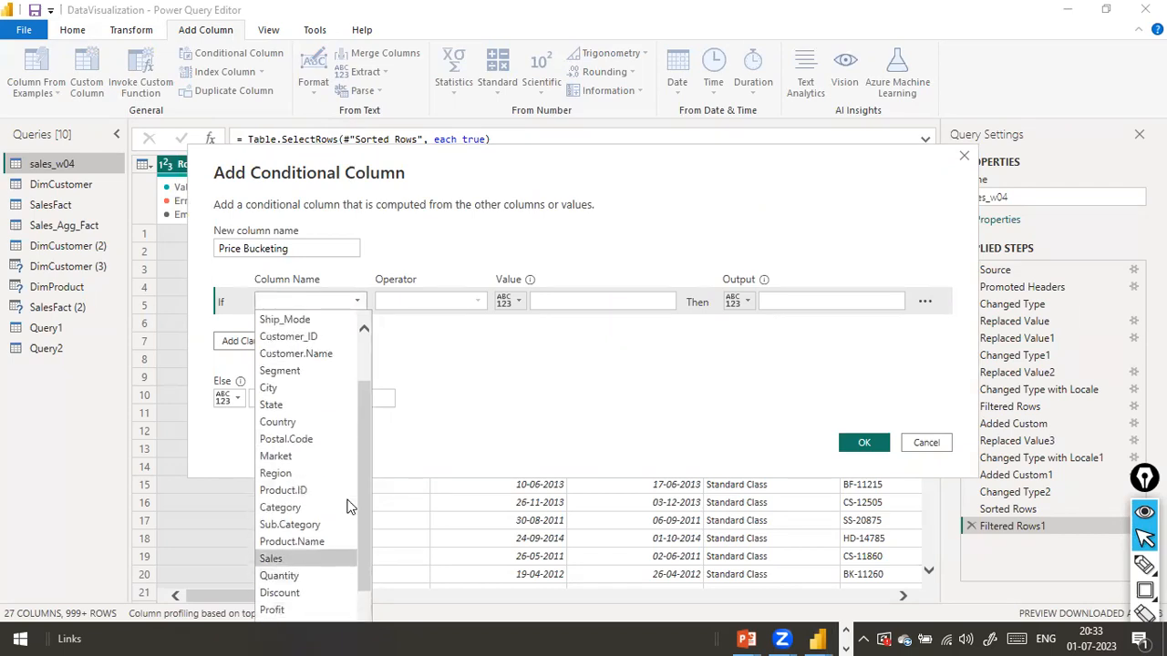
left_click(434, 428)
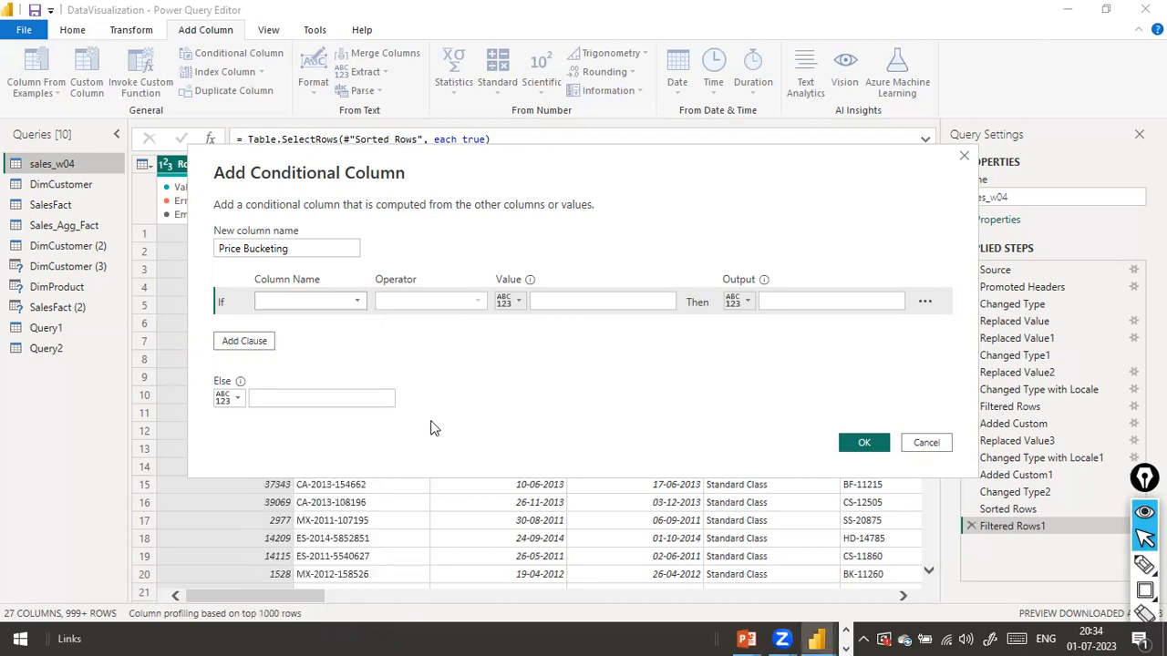
left_click(357, 306)
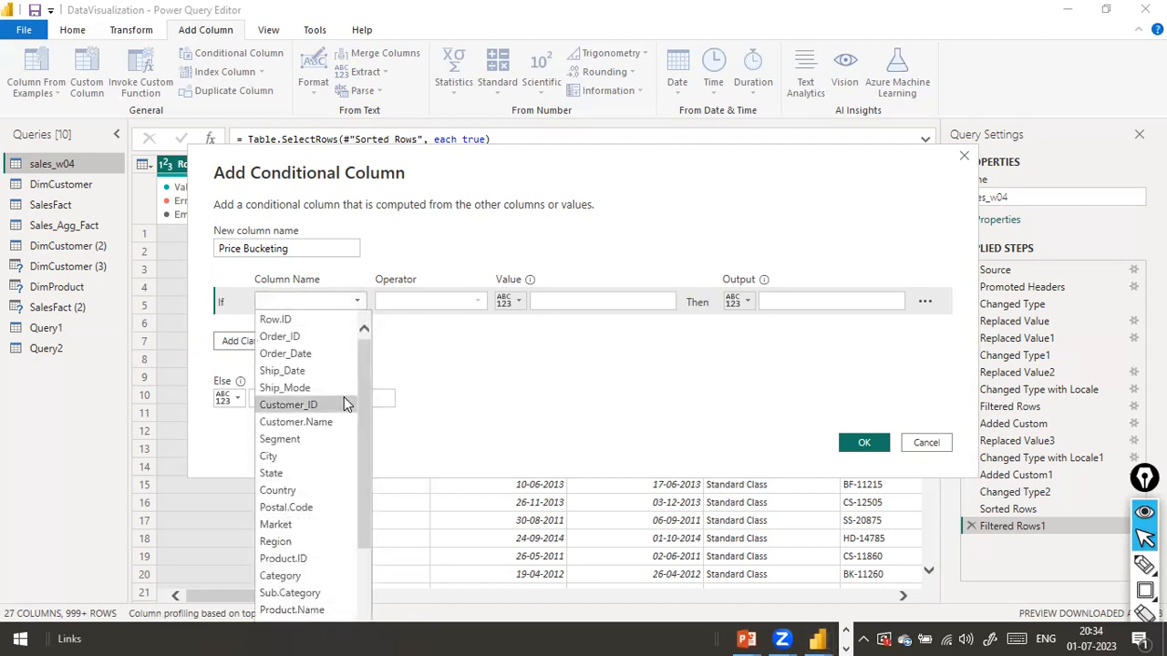
scroll(343, 396, "down", 2)
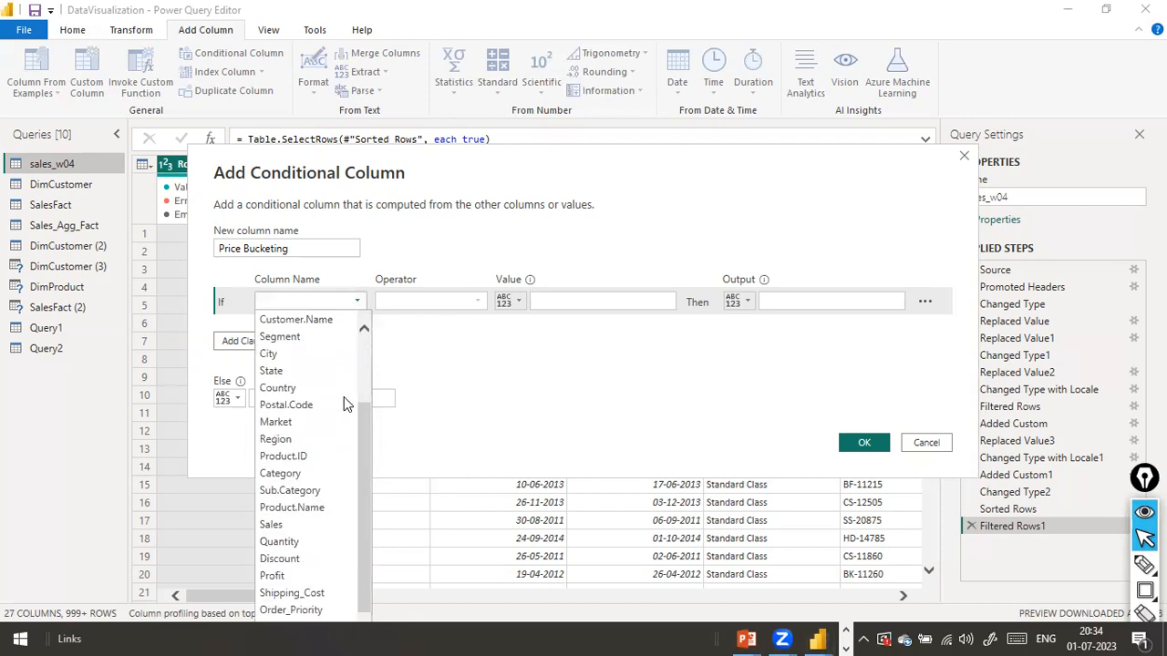
left_click(299, 525)
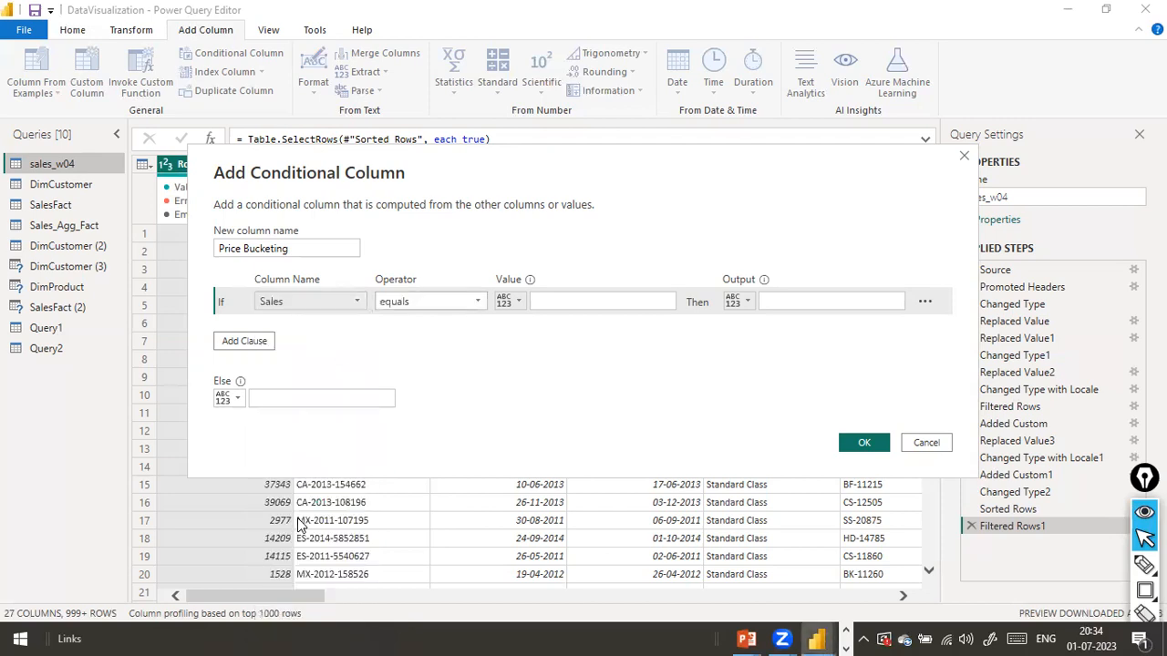
Rename the new conditional column as Sales Bucketing.
left_click(325, 255)
key("Home")
key("ctrl+shift+Right")
type("Sals")
key("BackSpace")
key("BackSpace")
type("es")
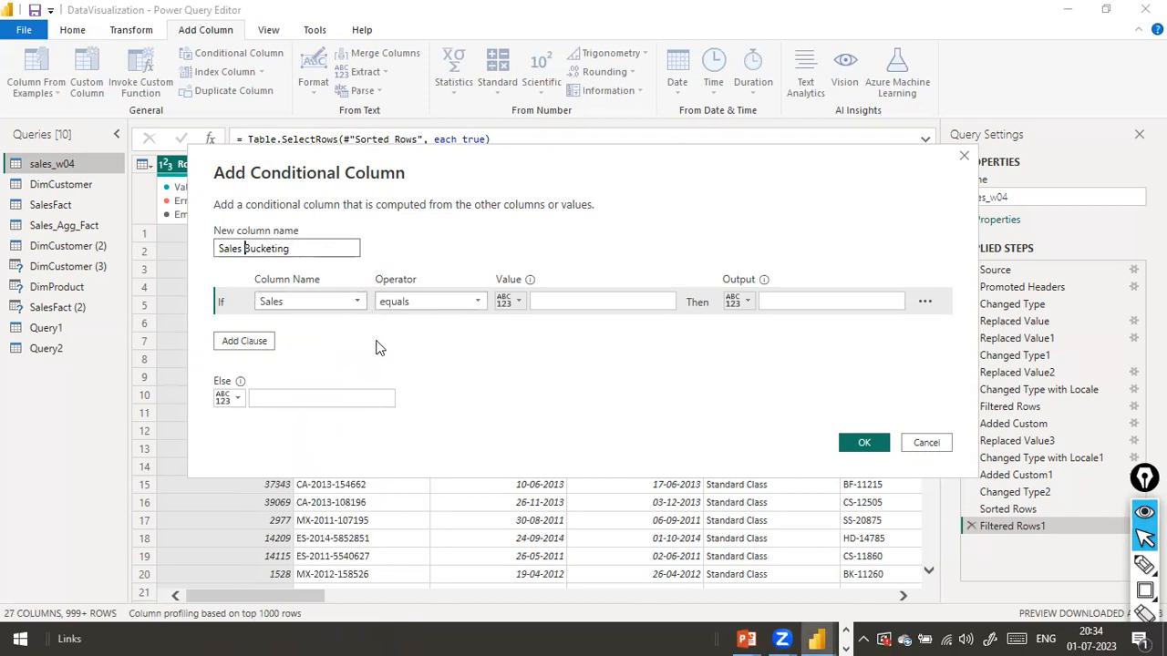
Complete the first condition so that Sales is less than or equal to 1000 outputs Low.
left_click(446, 301)
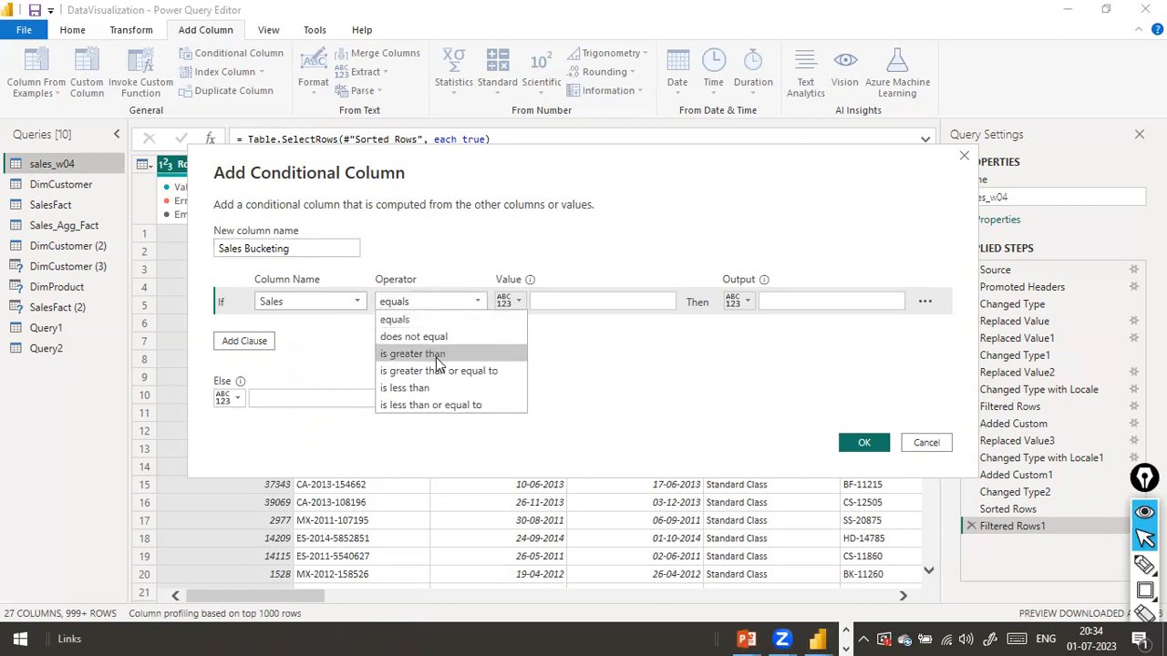
left_click(459, 405)
left_click(581, 300)
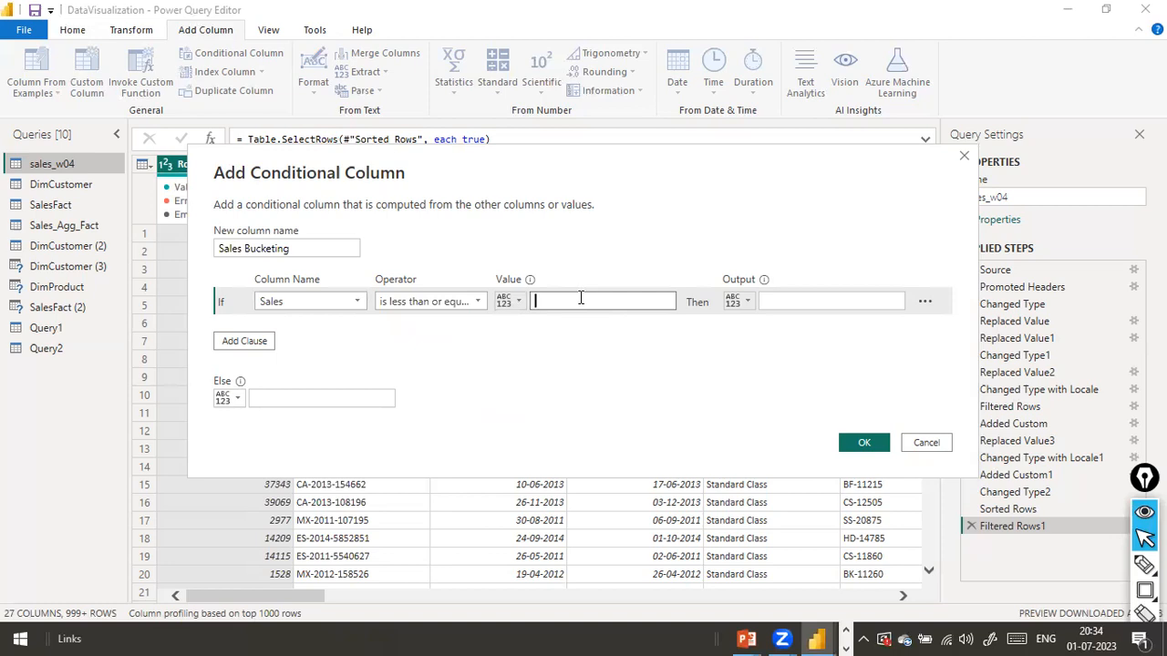
type("1000")
key("Tab")
key("Tab")
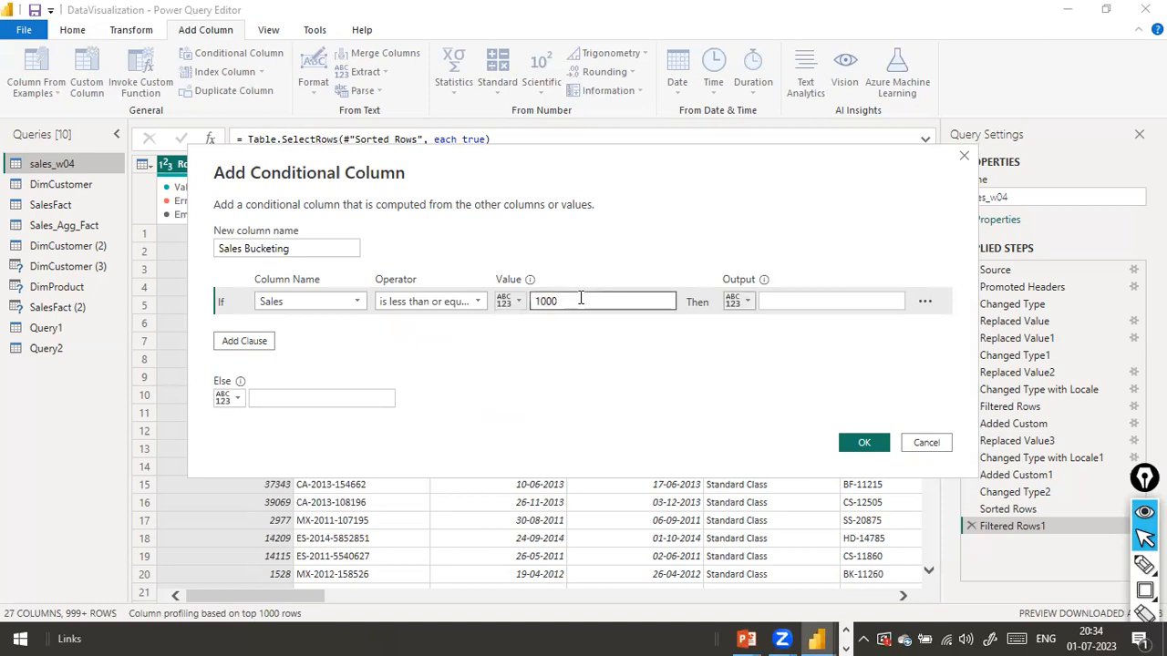
type("Low")
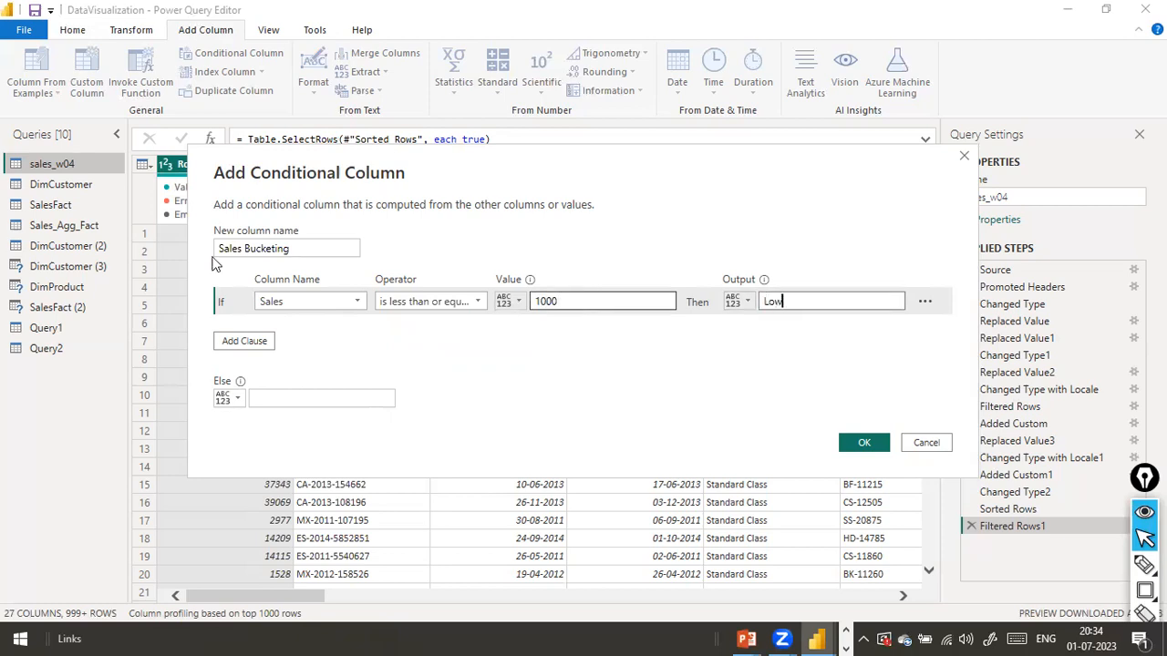
Add a second clause that outputs Medium when Sales is less than or equal to 2000.
left_click(270, 342)
left_click(334, 328)
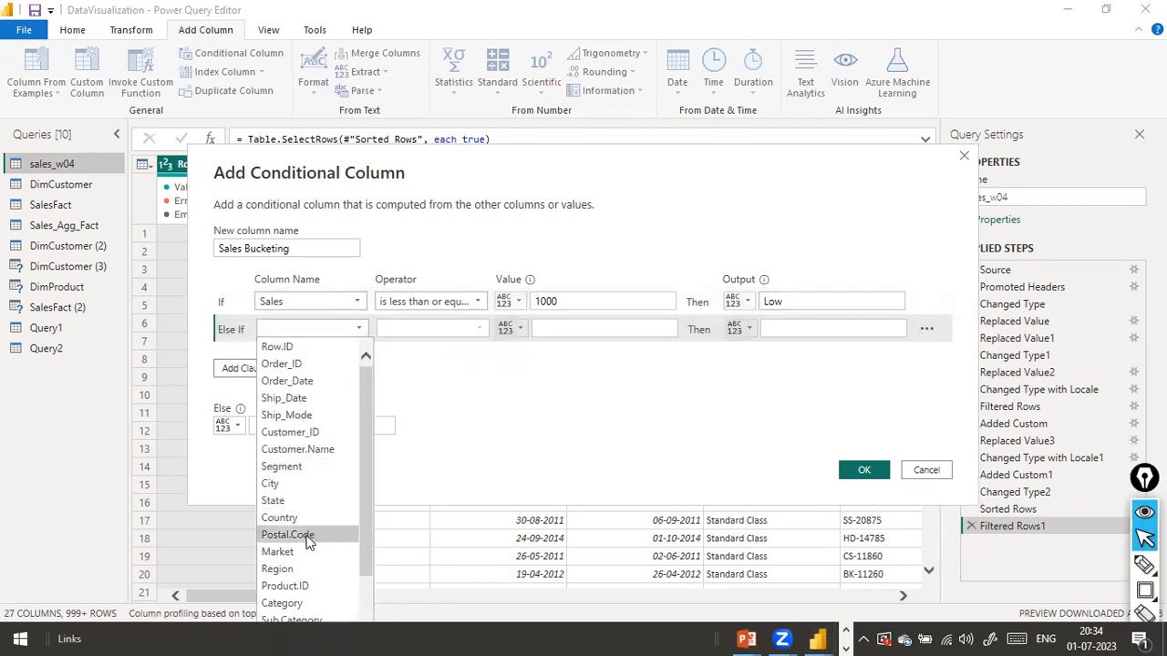
scroll(326, 465, "down", 2)
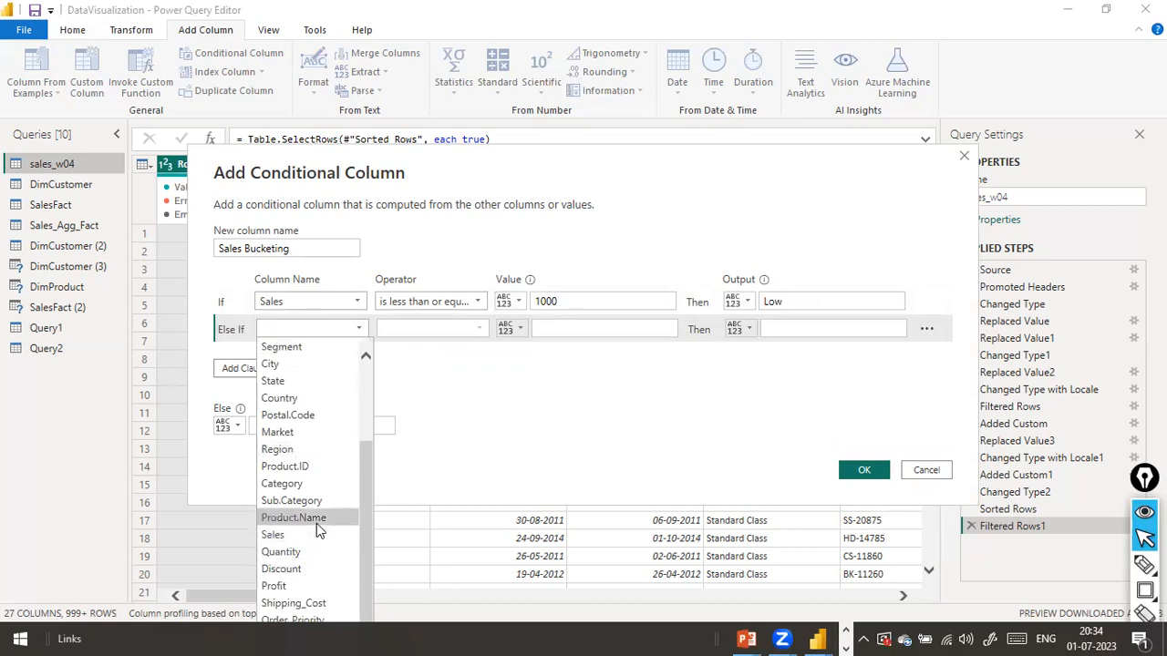
left_click(287, 533)
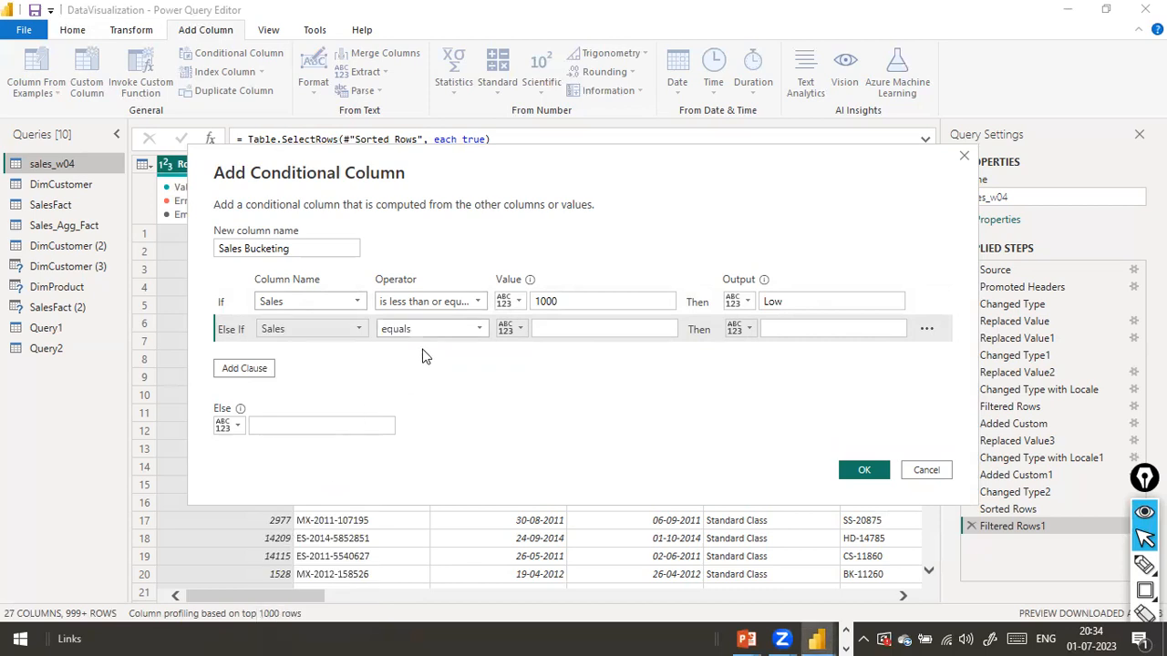
left_click(482, 334)
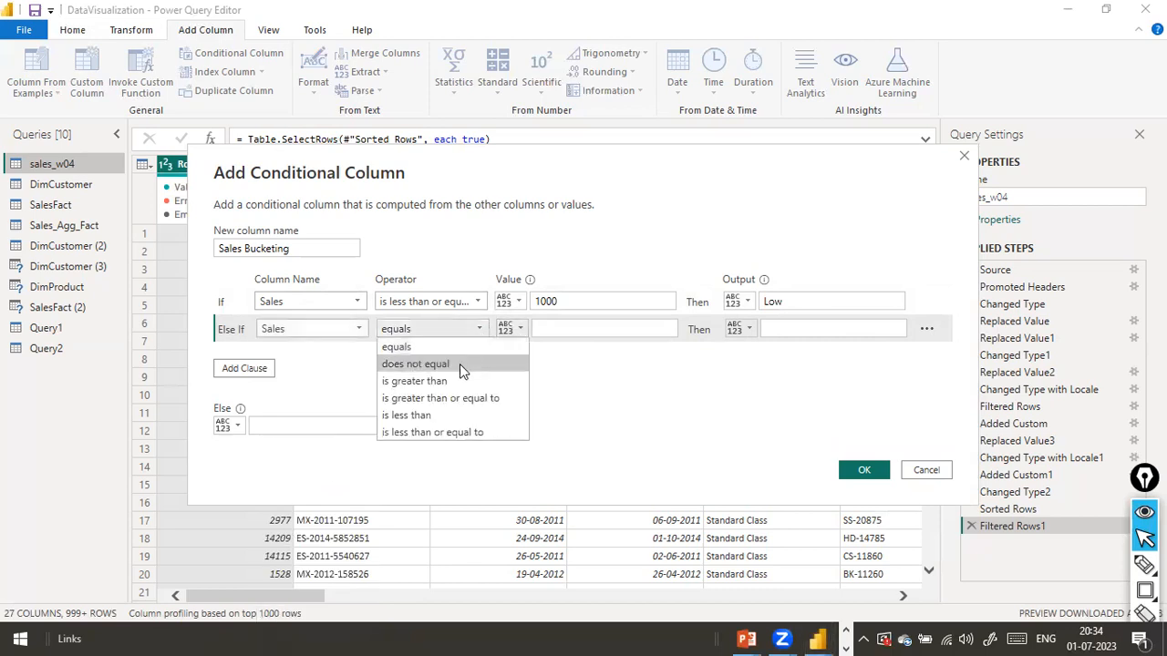
left_click(453, 433)
left_click(591, 331)
type("2000")
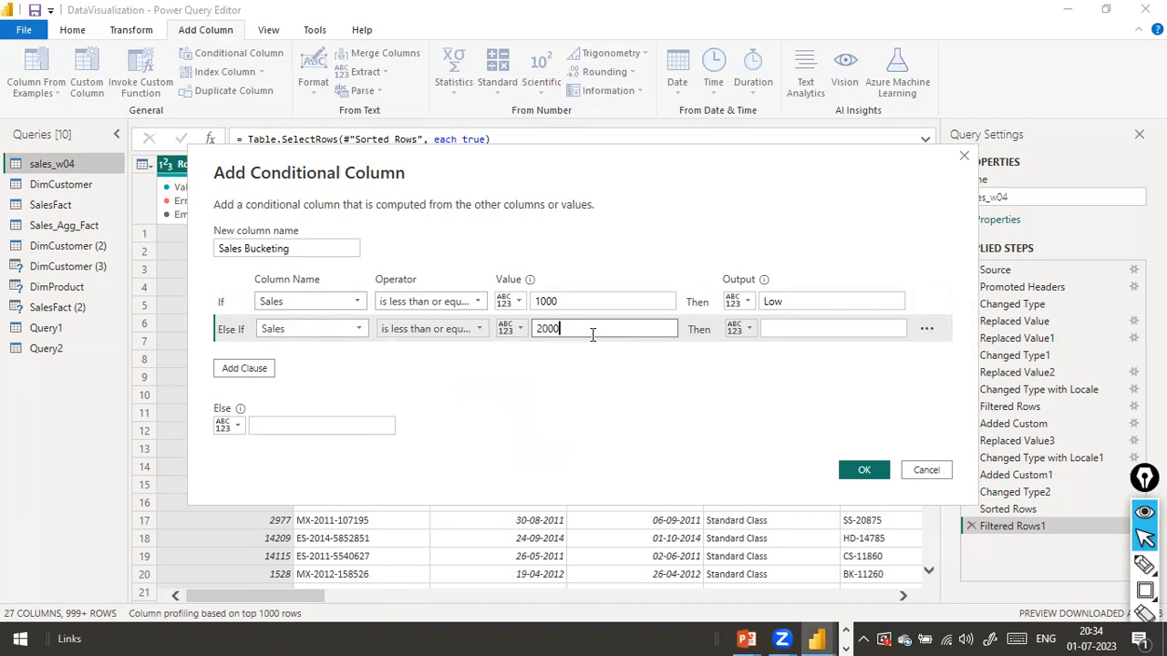
key("Tab")
type("Medium")
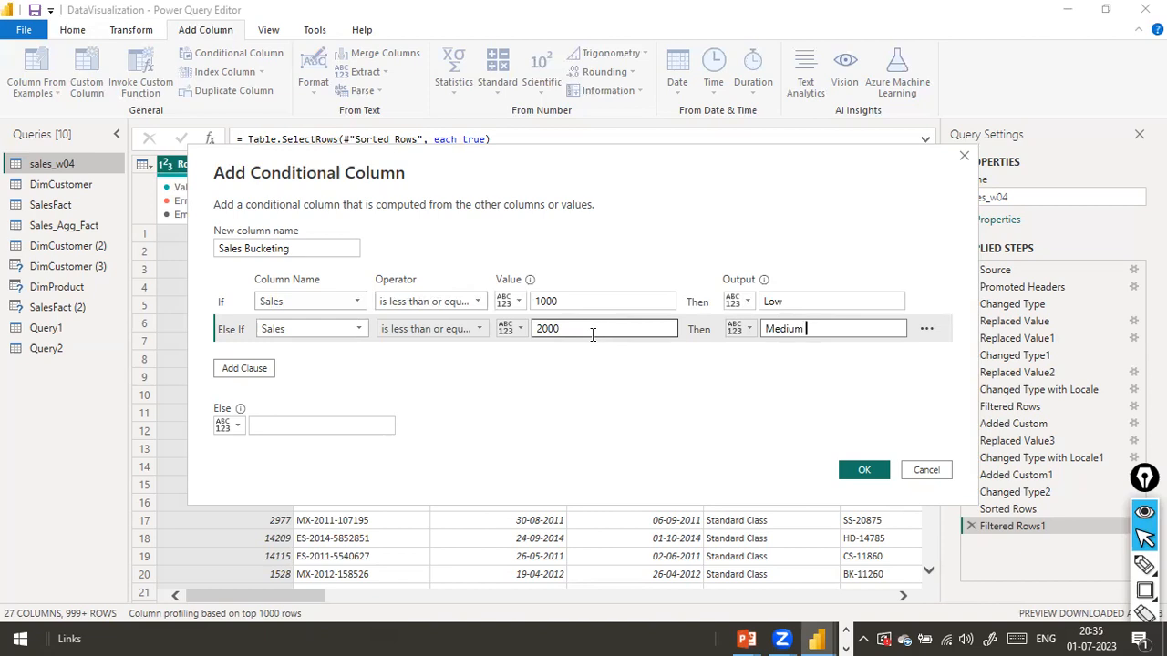
Change the comparison values to 500 for the Low clause and 1000 for the Medium clause.
left_click(621, 300)
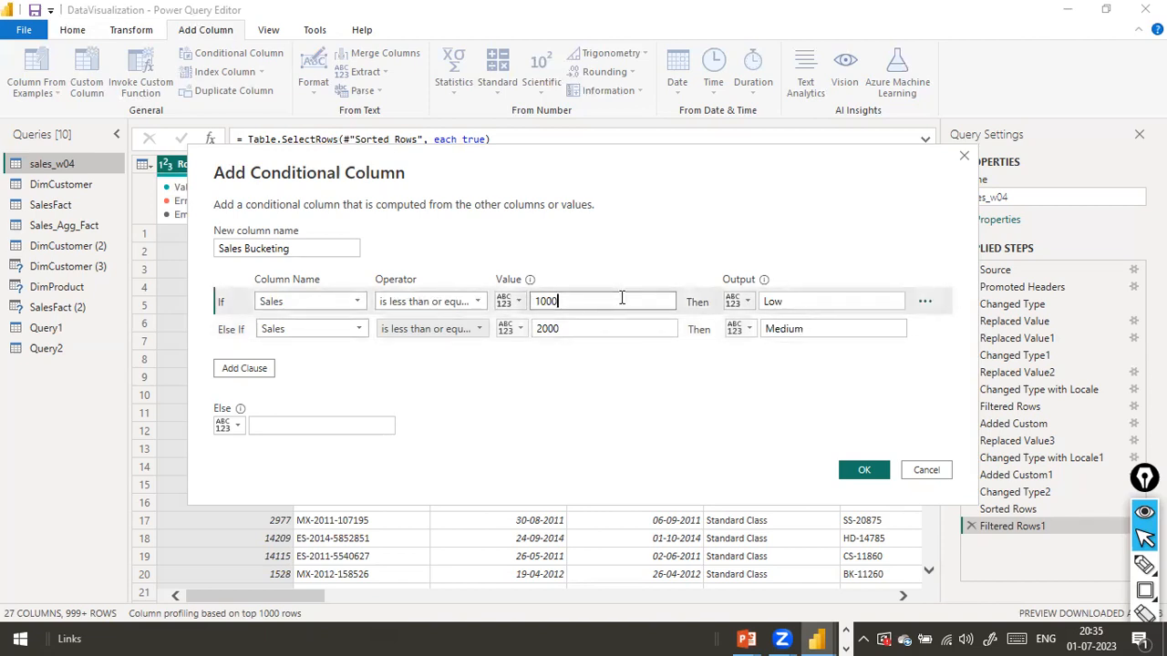
key("Home")
type("5")
key("Delete")
key("Delete")
key("Tab")
key("Tab")
key("Tab")
key("Tab")
key("Tab")
key("Tab")
key("Tab")
key("Tab")
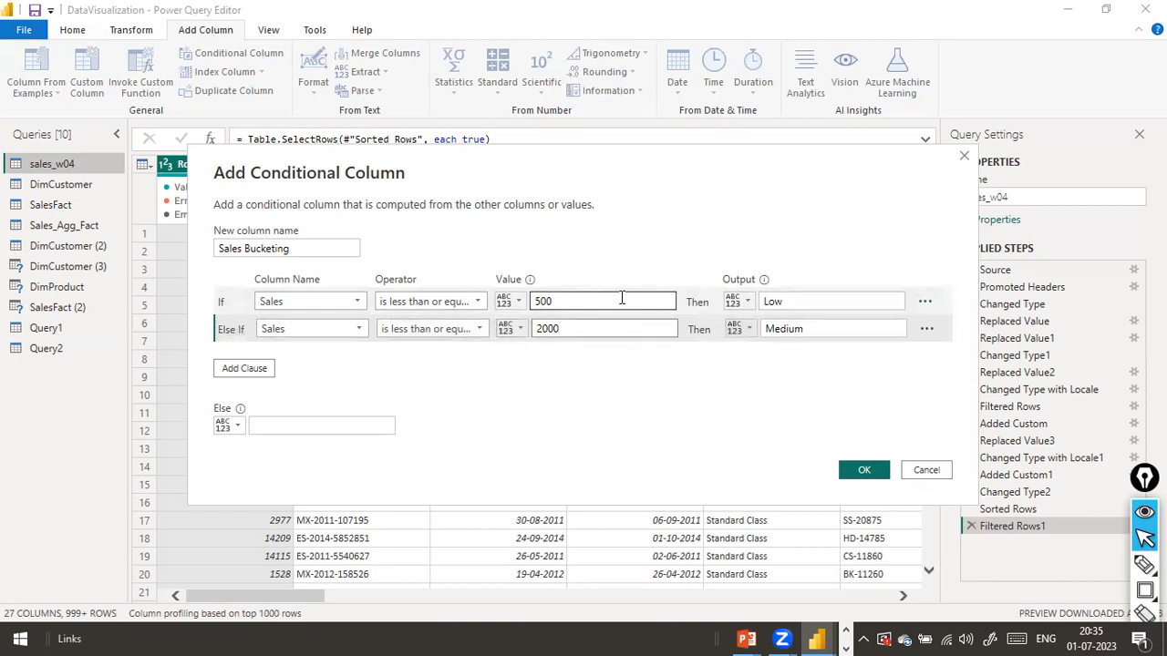
key("Delete")
type("1")
key("Tab")
key("Tab")
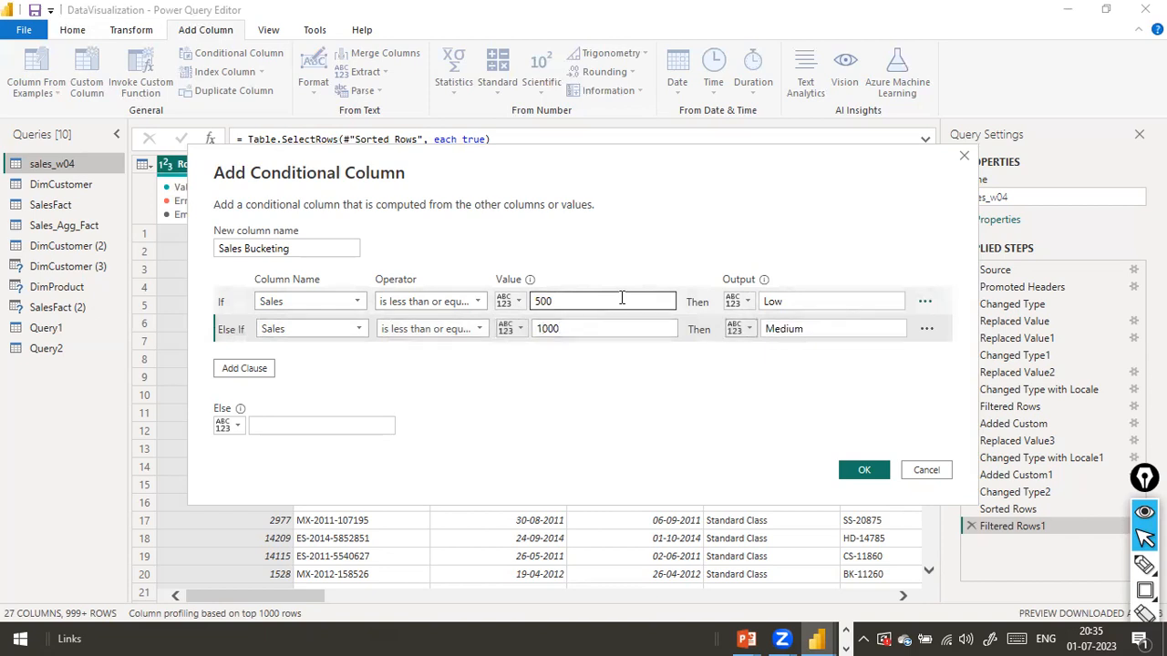
Add a third clause that outputs High when Sales is less than or equal to 100000.
left_click(255, 370)
left_click(309, 356)
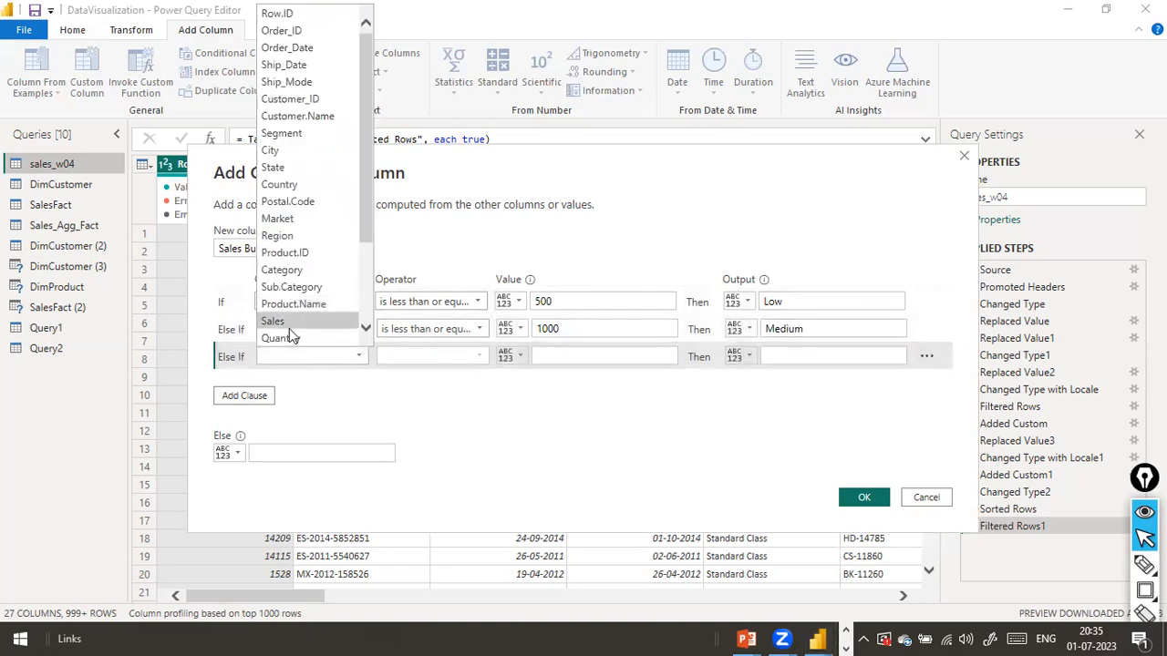
left_click(290, 338)
left_click(293, 360)
left_click(308, 321)
left_click(461, 361)
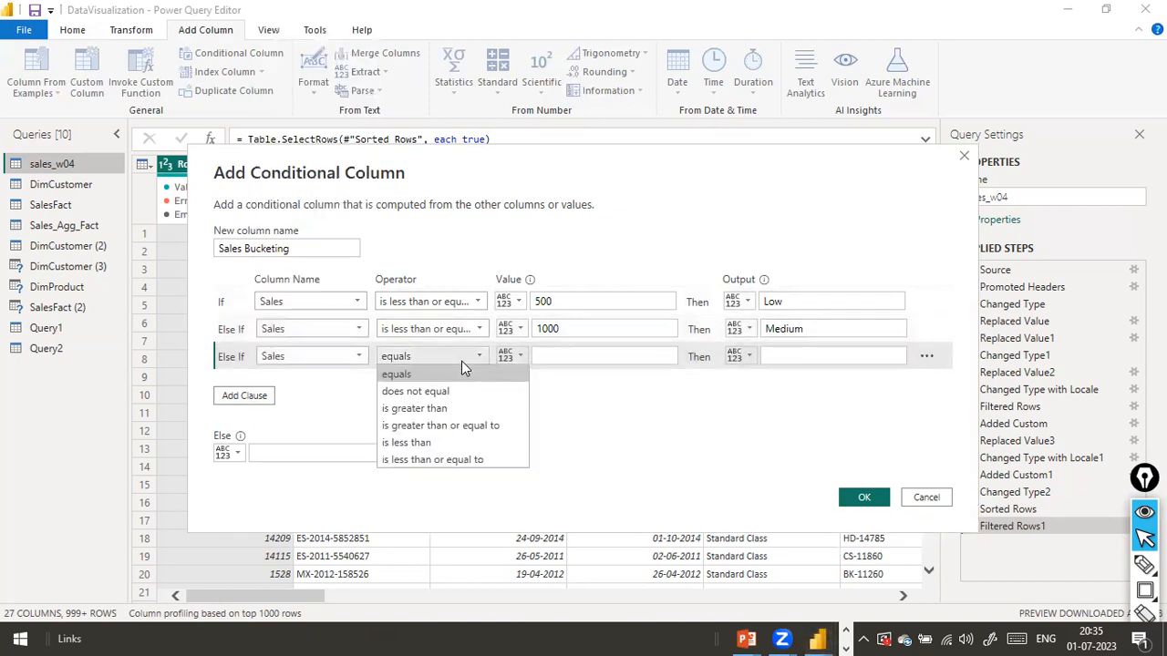
left_click(432, 460)
left_click(592, 363)
type("100000")
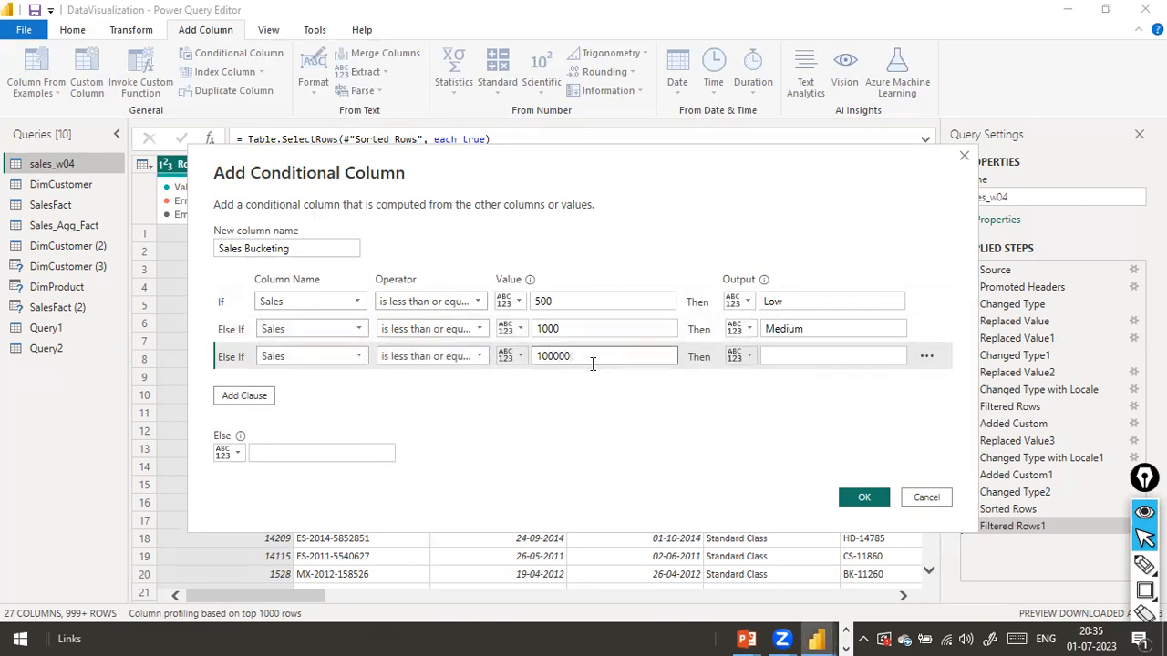
key("Tab")
key("Tab")
type("High")
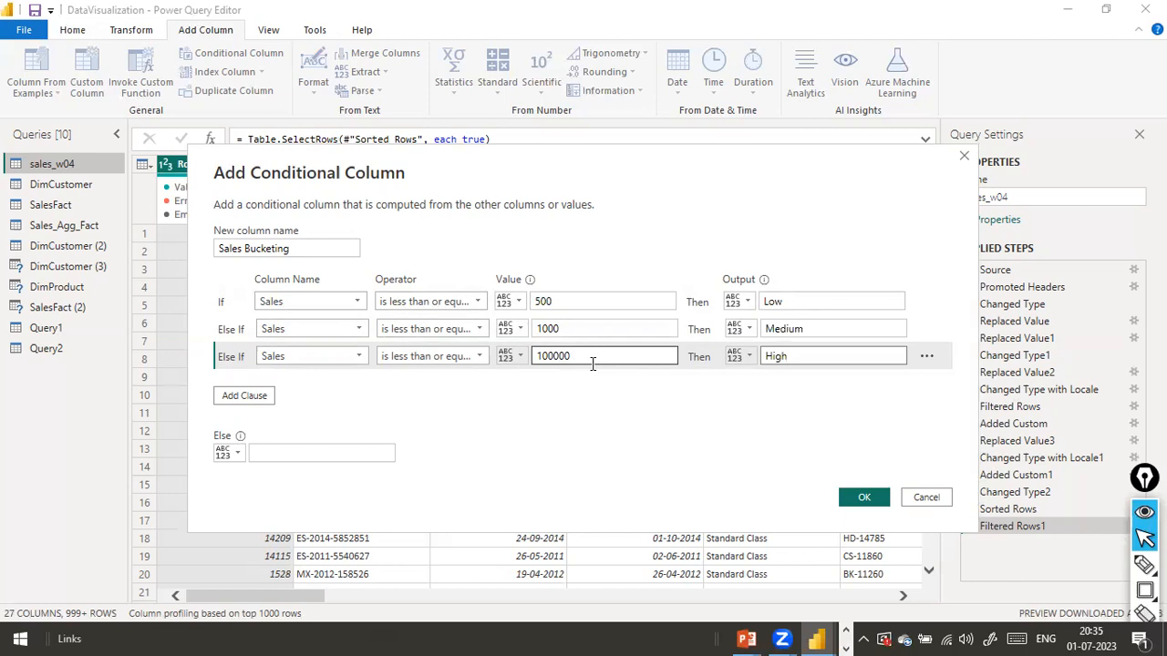
Create the Sales Bucketing conditional column, load its complete list of filter values and apply the filter with all values selected.
left_click(862, 498)
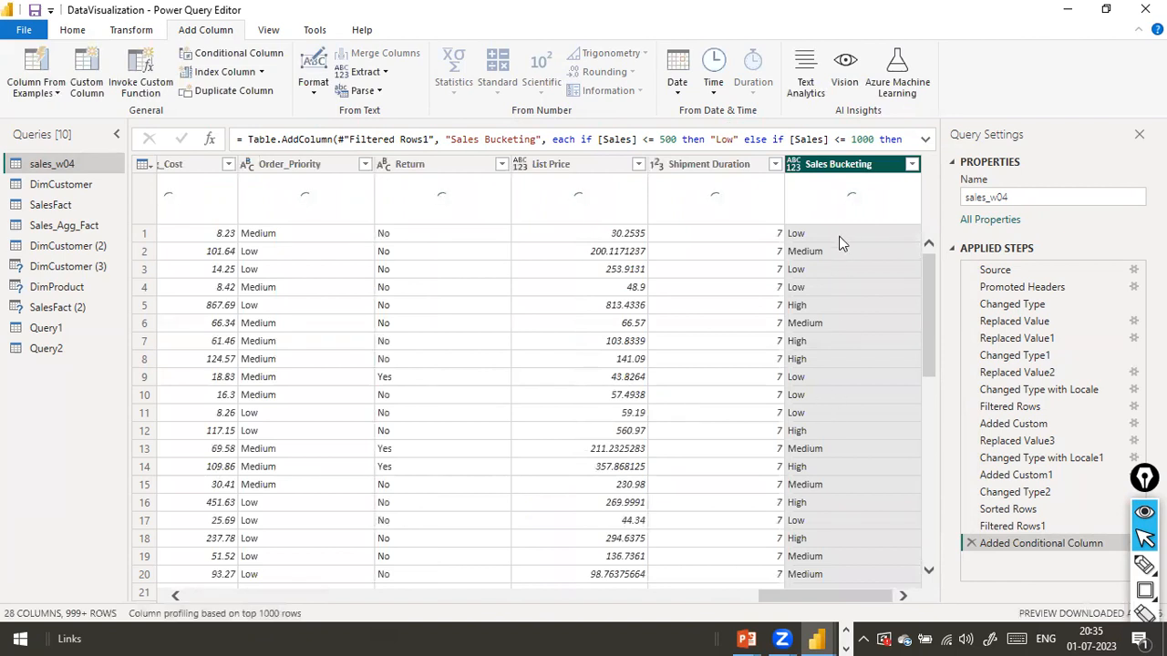
left_click(911, 165)
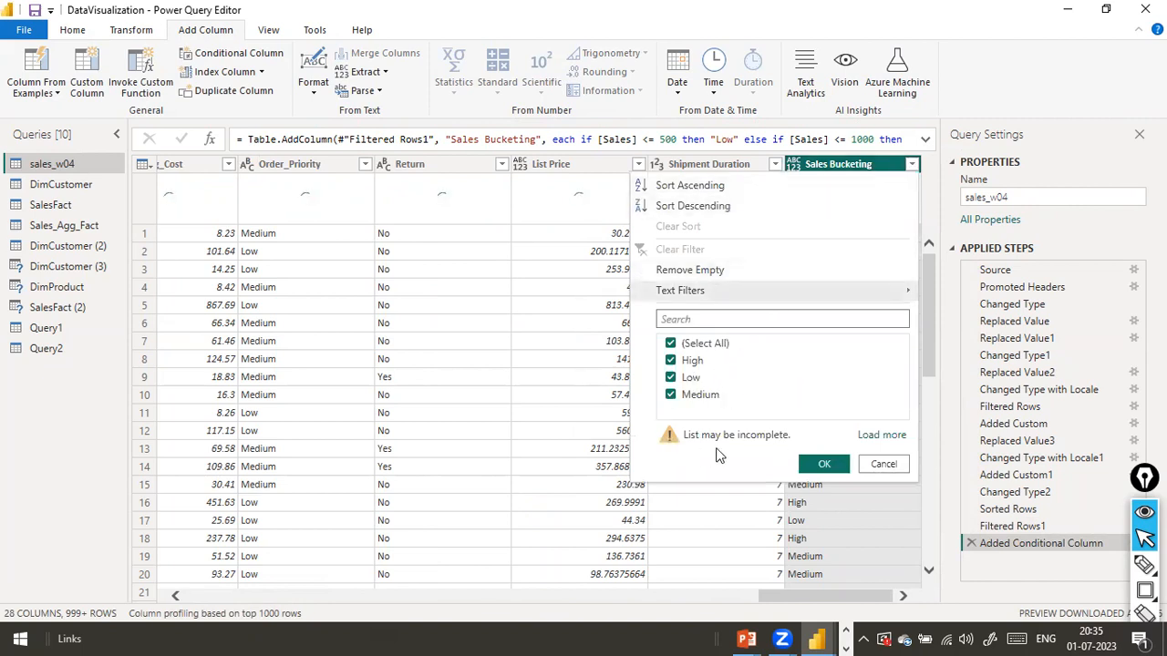
left_click(877, 436)
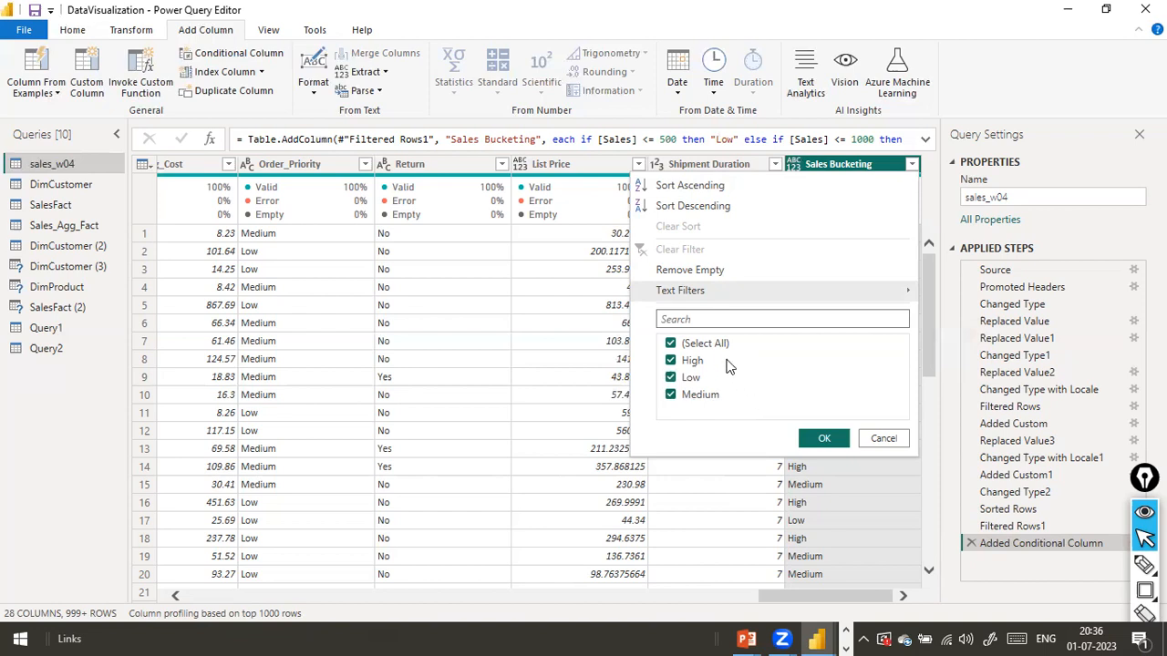
left_click(824, 439)
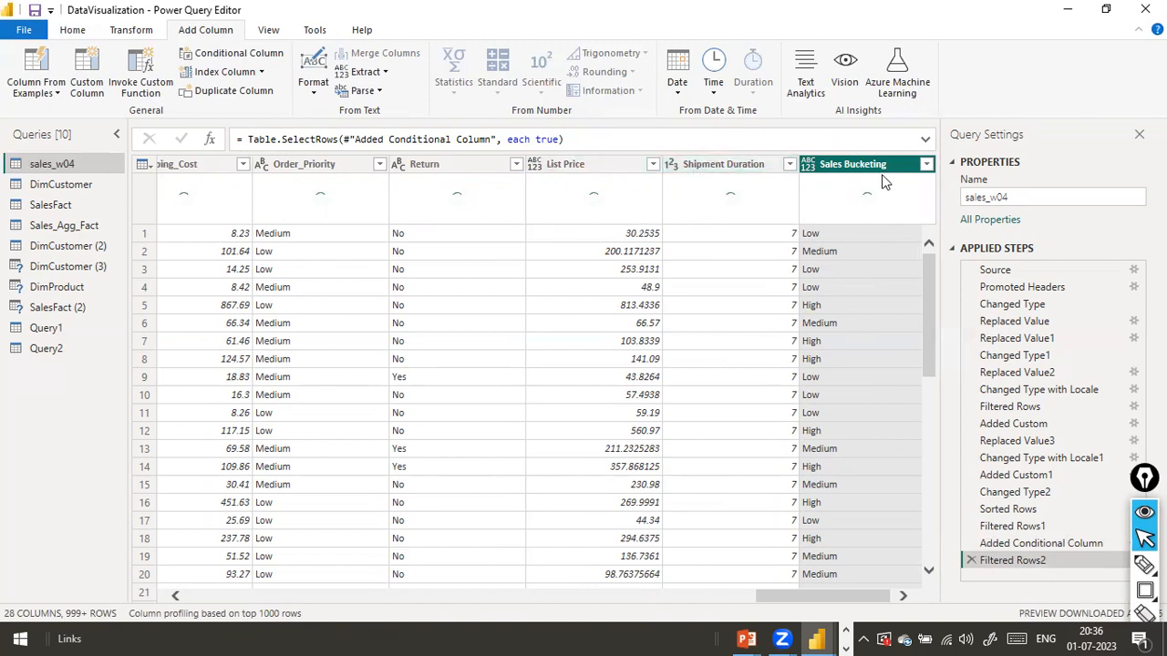
mouse_move(882, 174)
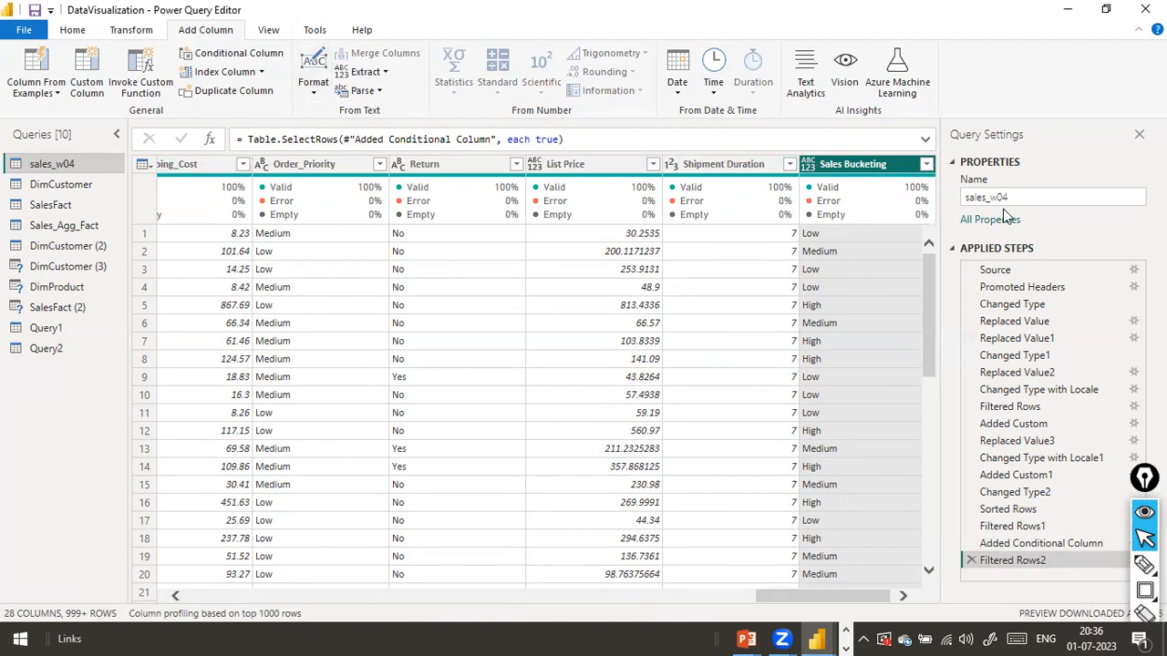
Open the Advanced Editor for the sales_w04 query and read through the M code of its transformation steps.
left_click(269, 30)
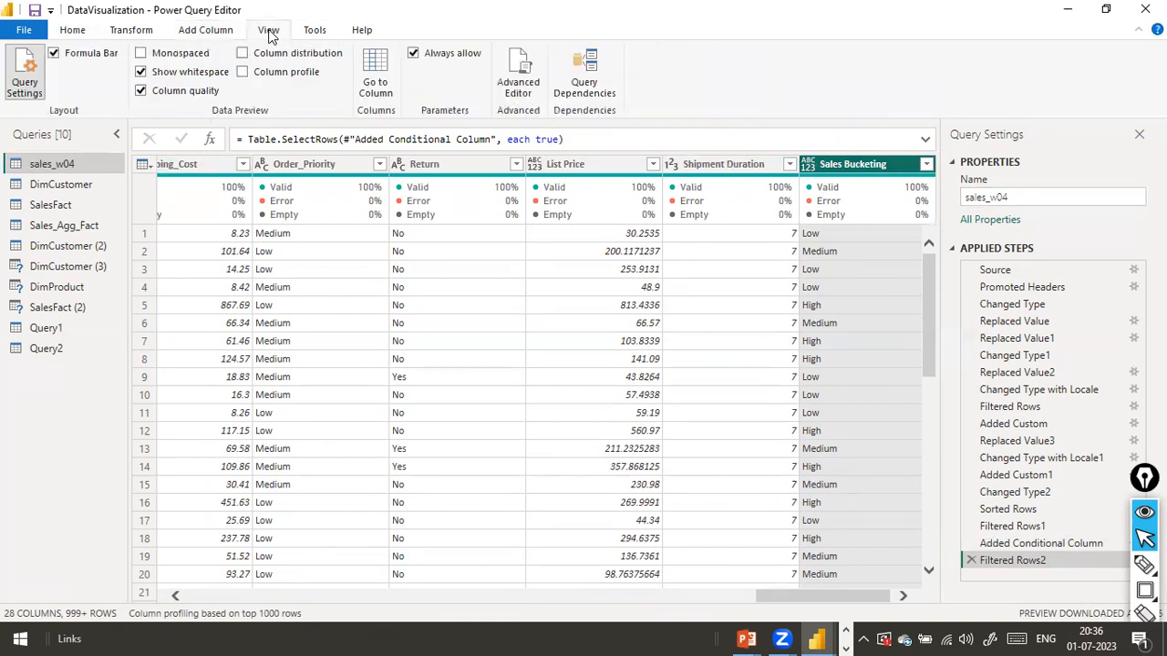
left_click(510, 87)
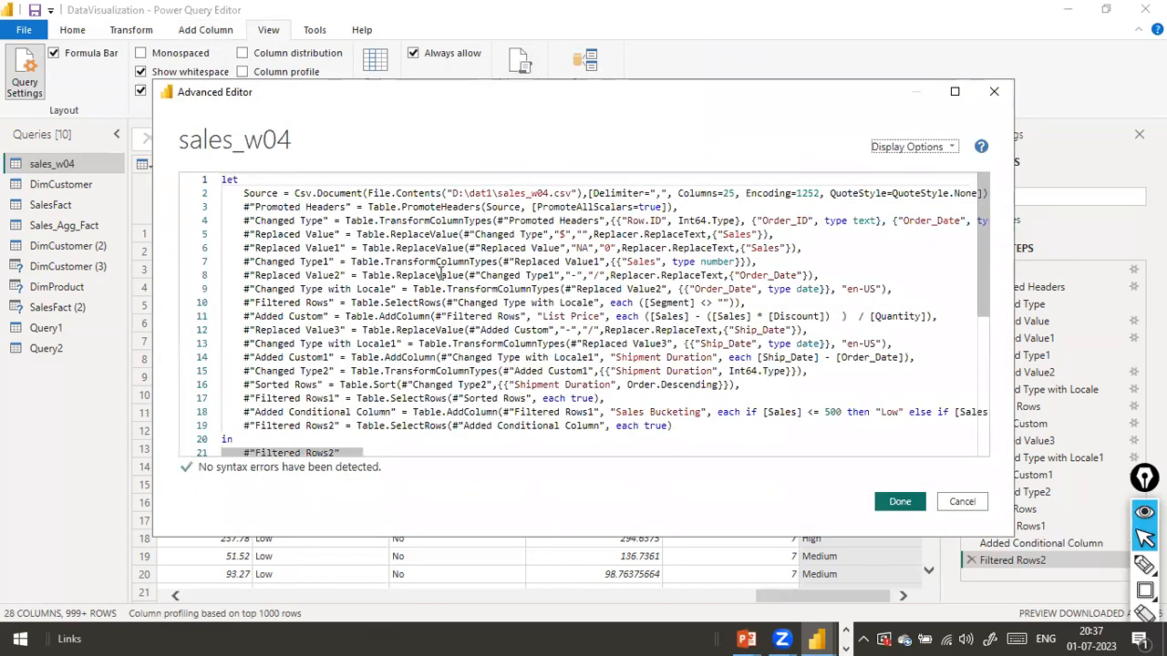
scroll(441, 273, "down", 5)
scroll(441, 273, "up", 3)
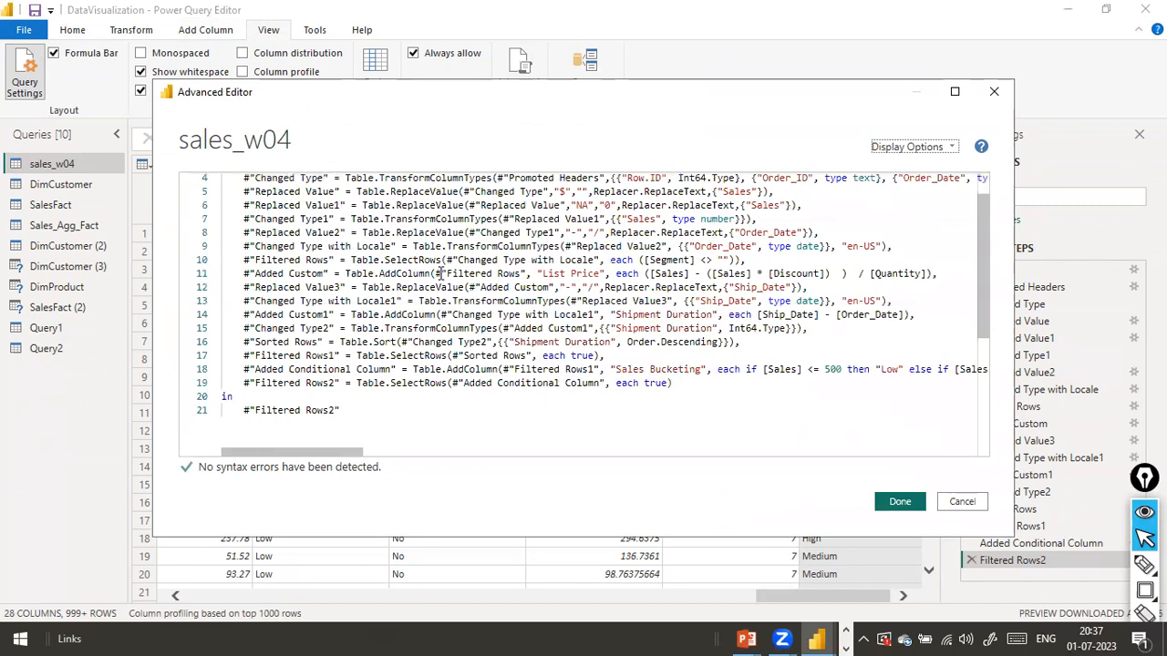
scroll(441, 274, "up", 2)
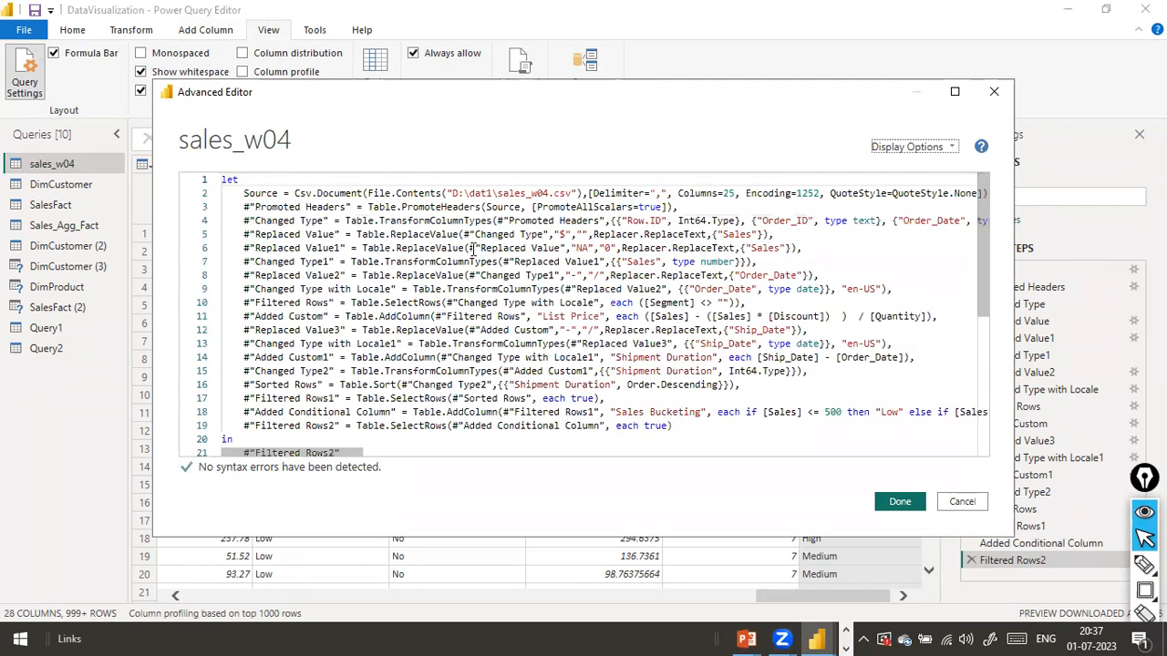
scroll(536, 247, "down", 3)
scroll(536, 247, "up", 3)
left_click_drag(915, 325, 317, 234)
left_click(901, 442)
scroll(852, 394, "down", 1)
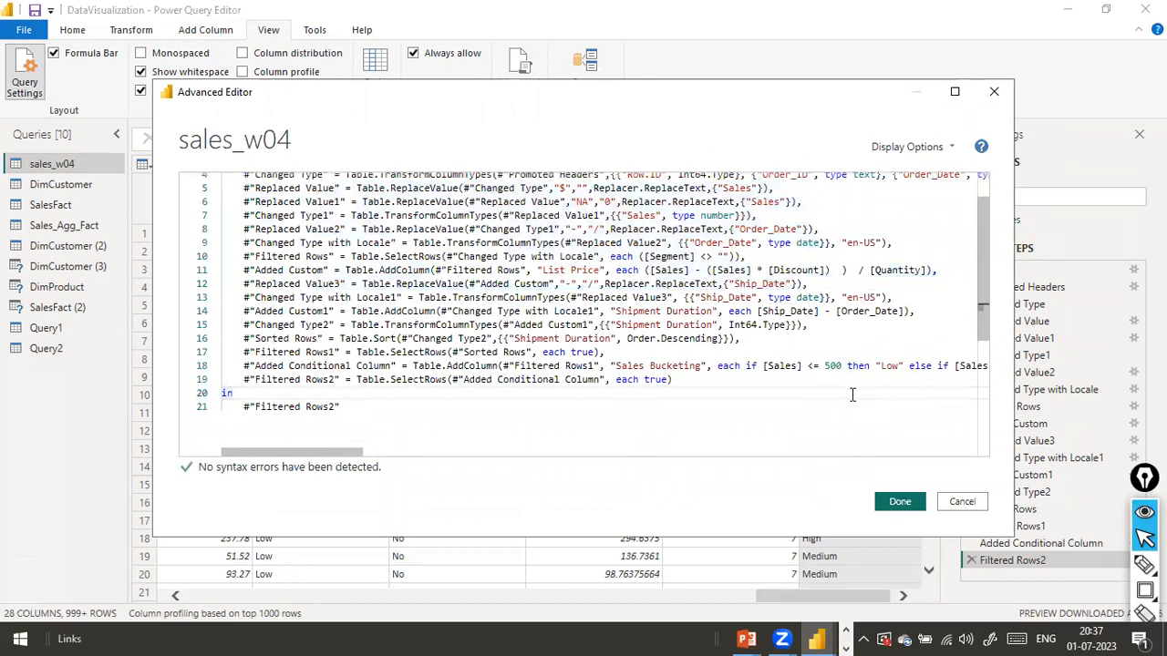
scroll(852, 394, "down", 1)
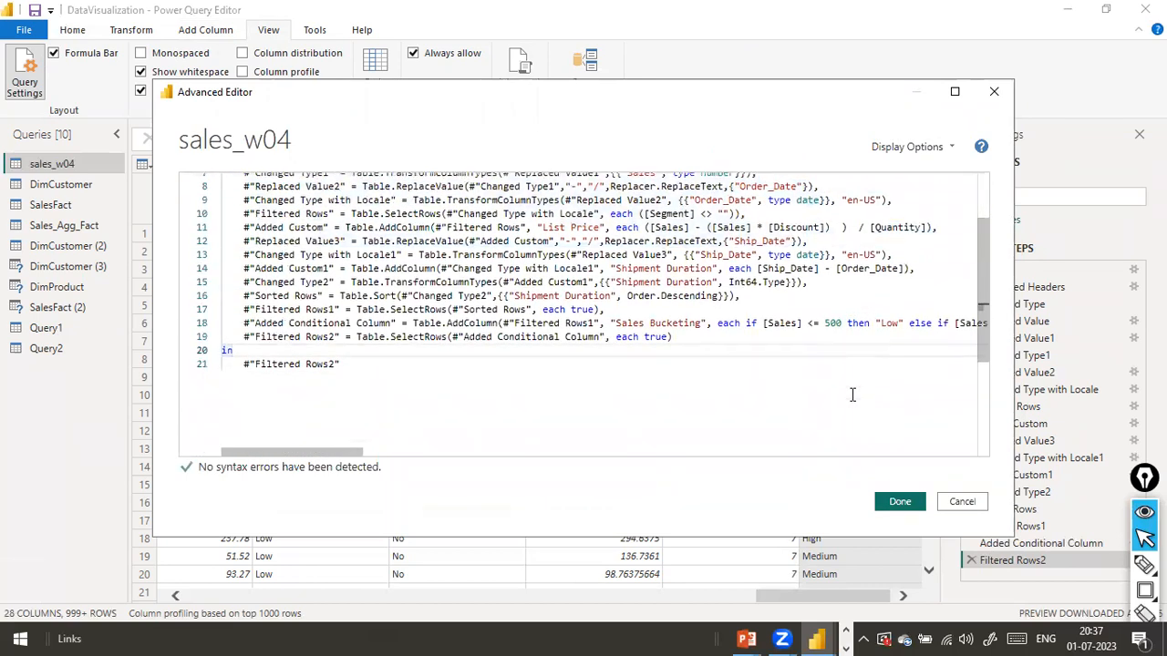
Examine the full Sales Bucketing if/else expression in the query code and close the Advanced Editor.
left_click_drag(748, 323, 1010, 326)
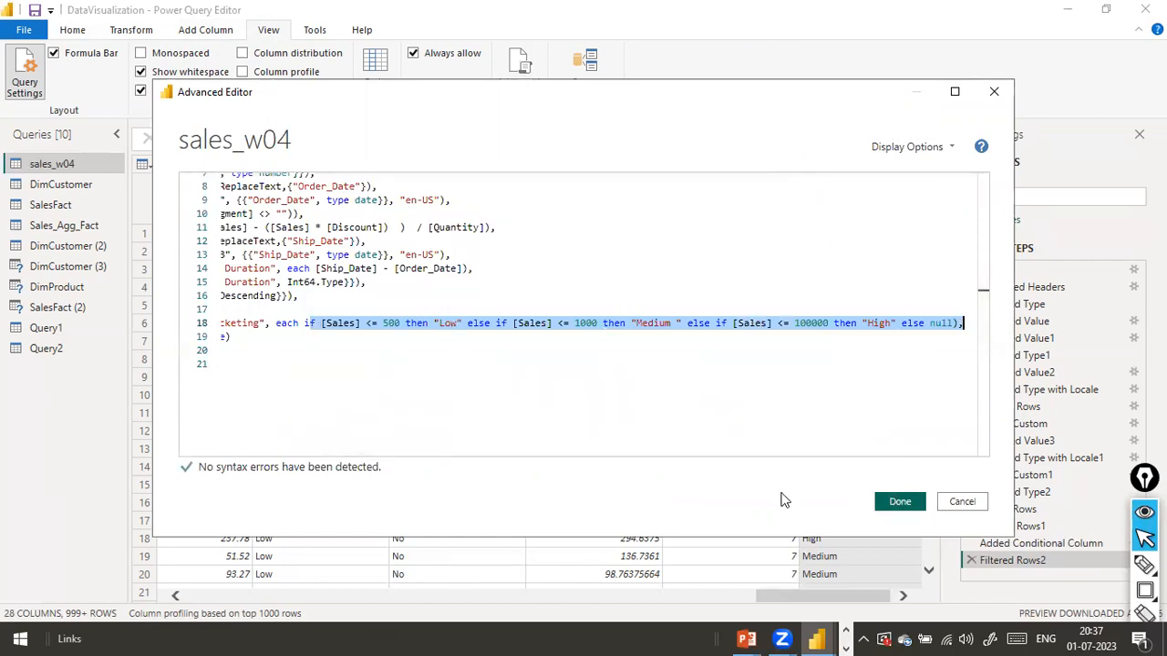
left_click_drag(326, 322, 5, 303)
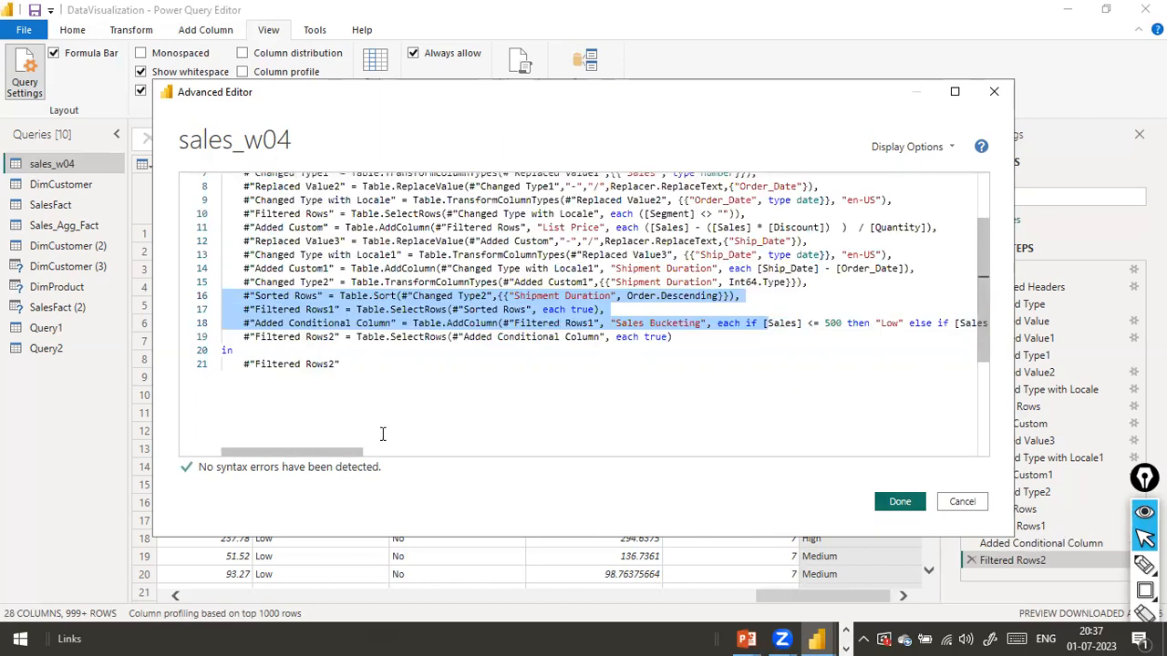
left_click(907, 502)
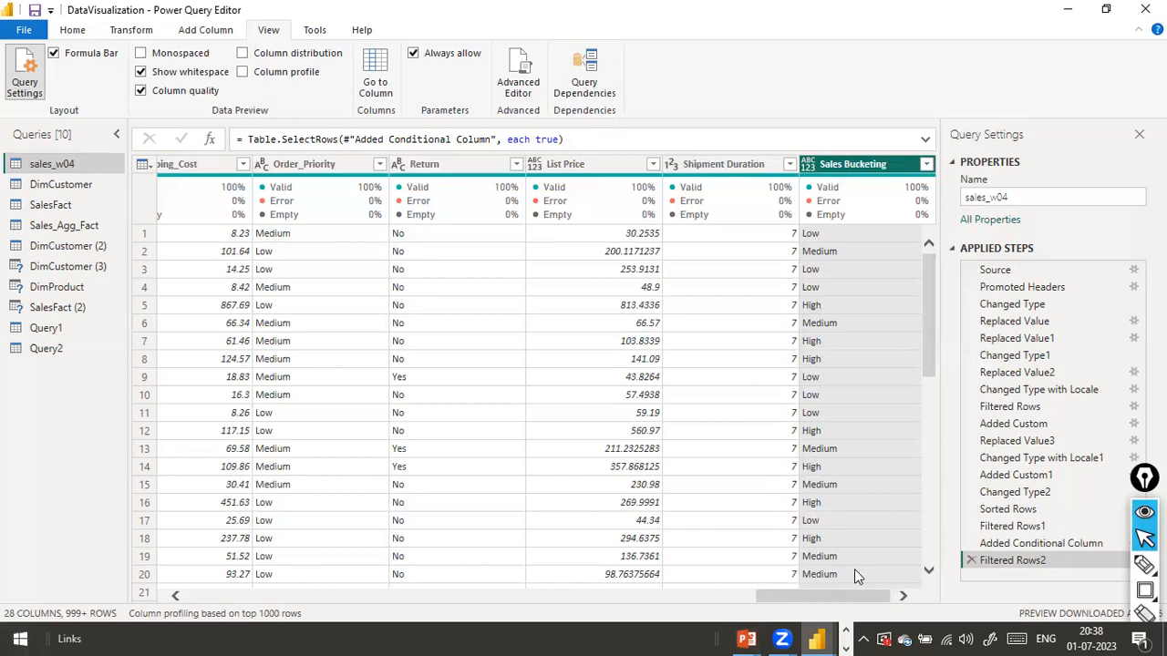
Leave the Power Query Editor and apply the pending query changes to the data model.
scroll(864, 572, "down", 2)
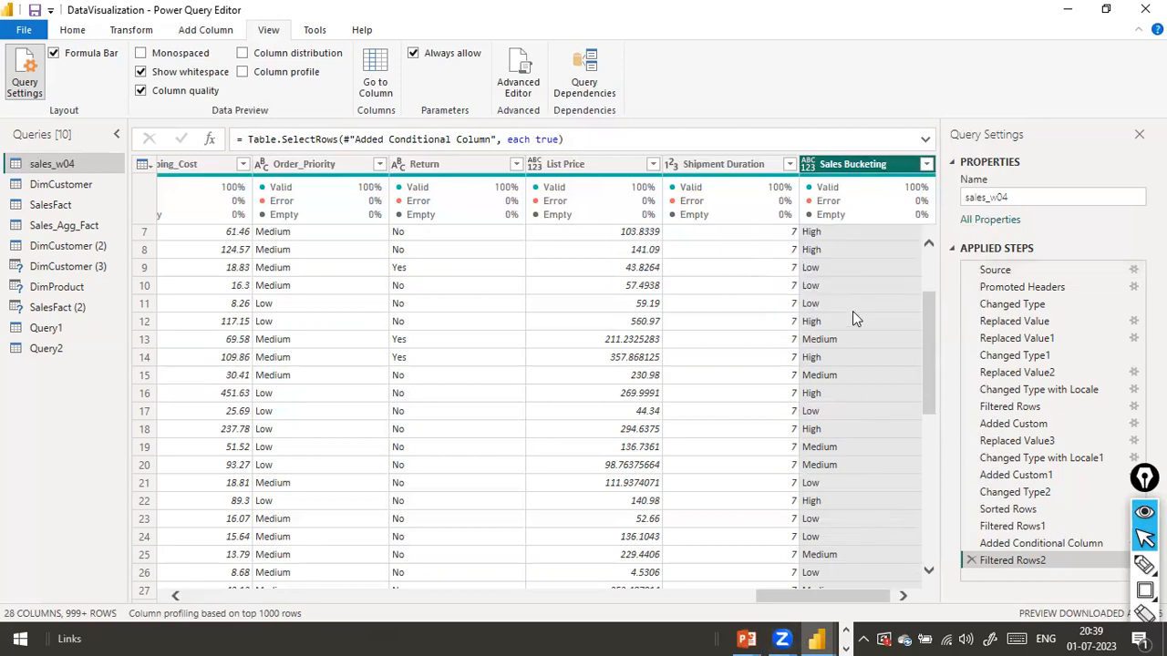
left_click(25, 32)
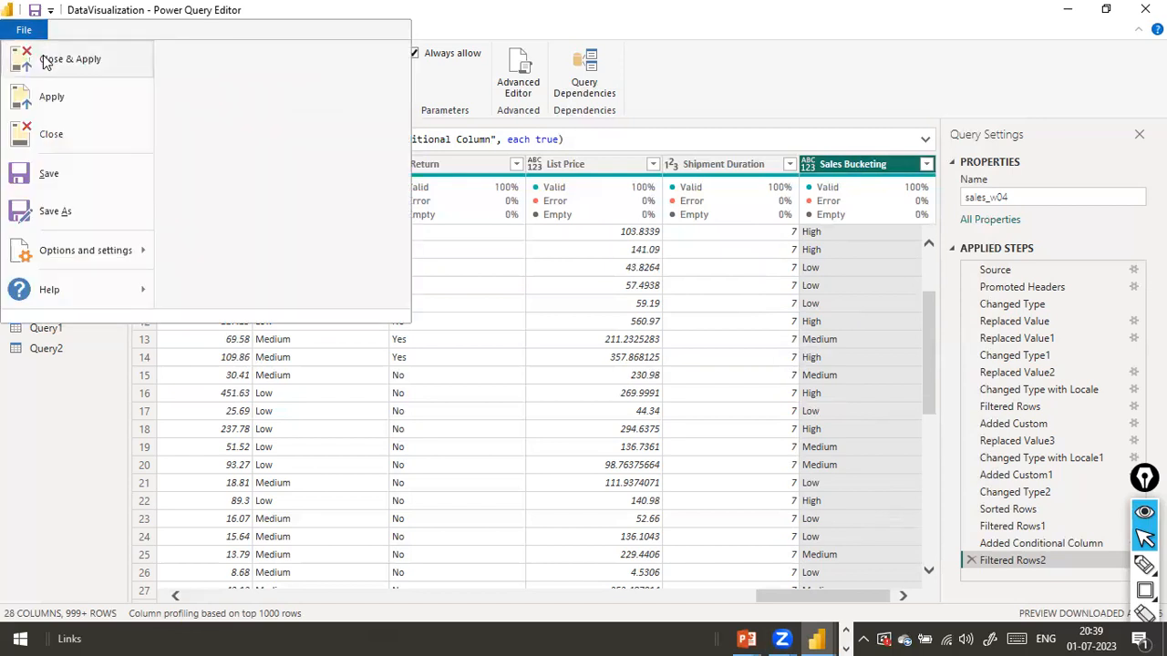
key("Escape")
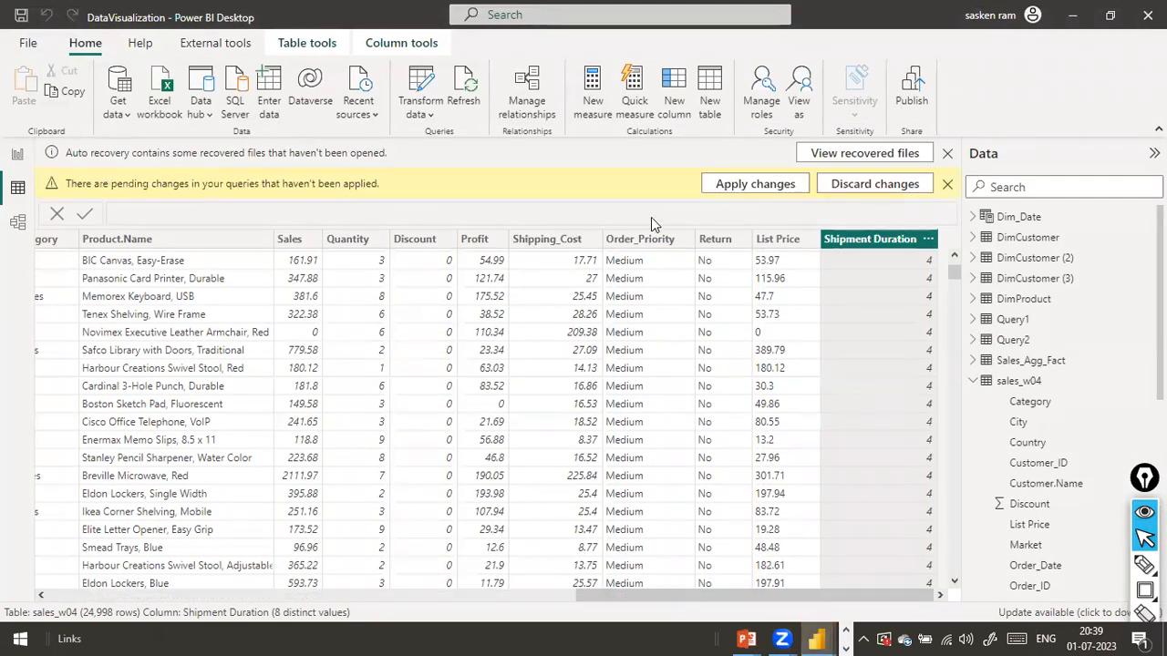
left_click(715, 186)
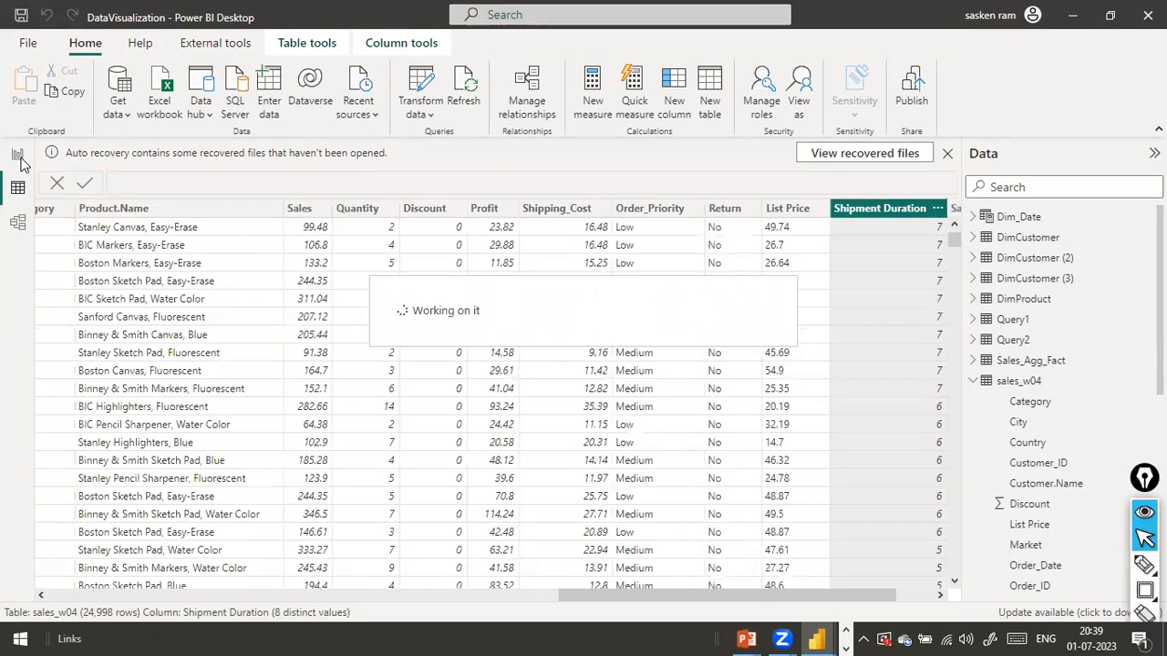
Add a new page to the report, insert an empty table visual on it and widen the visual.
left_click(19, 157)
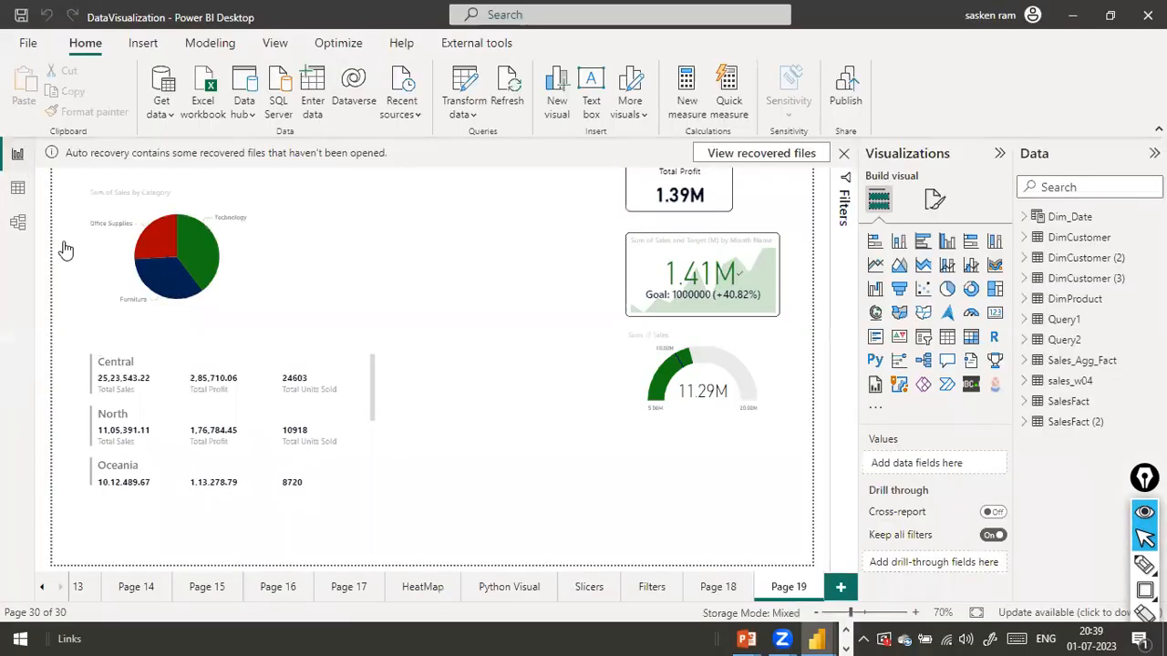
left_click(840, 588)
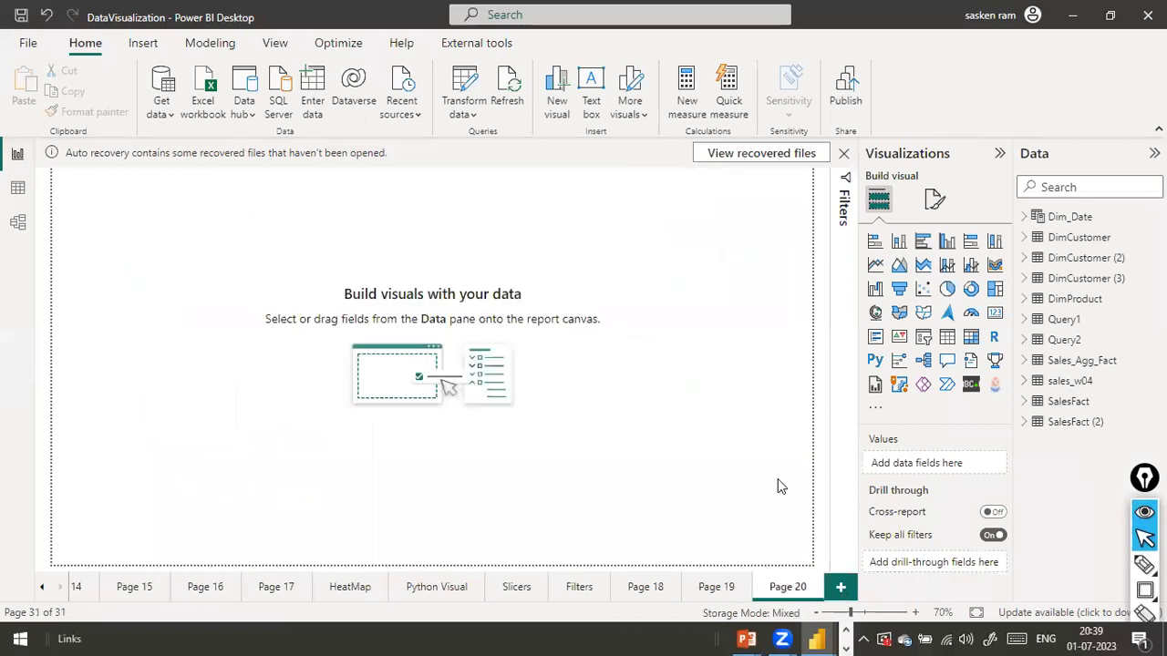
left_click(952, 339)
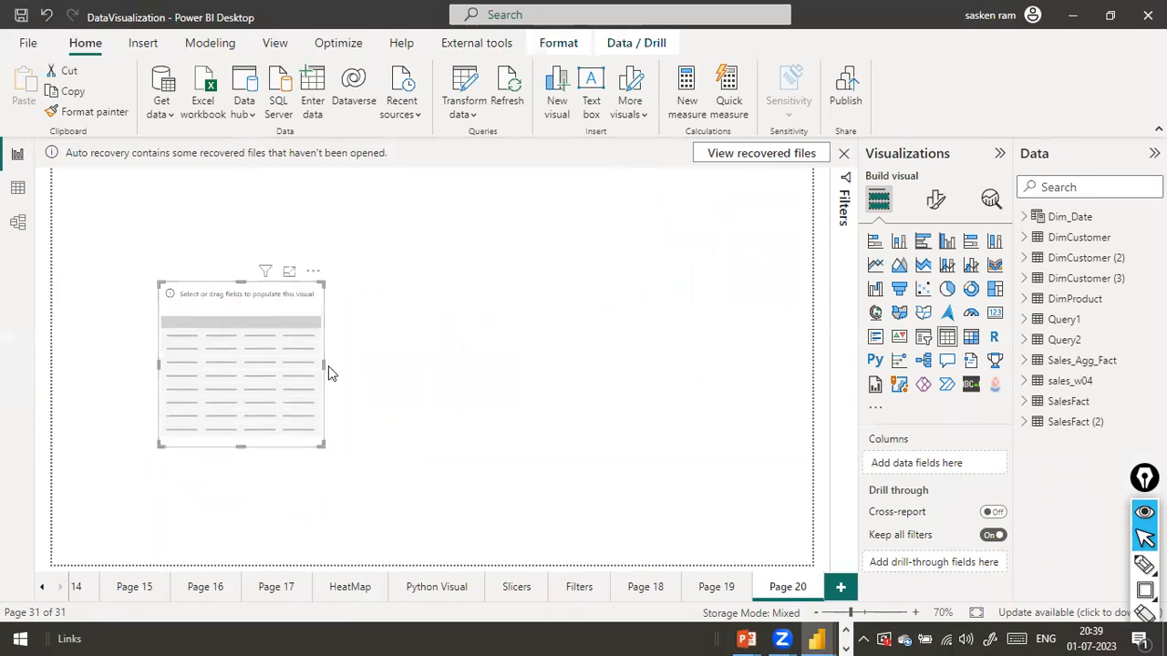
left_click_drag(322, 369, 483, 373)
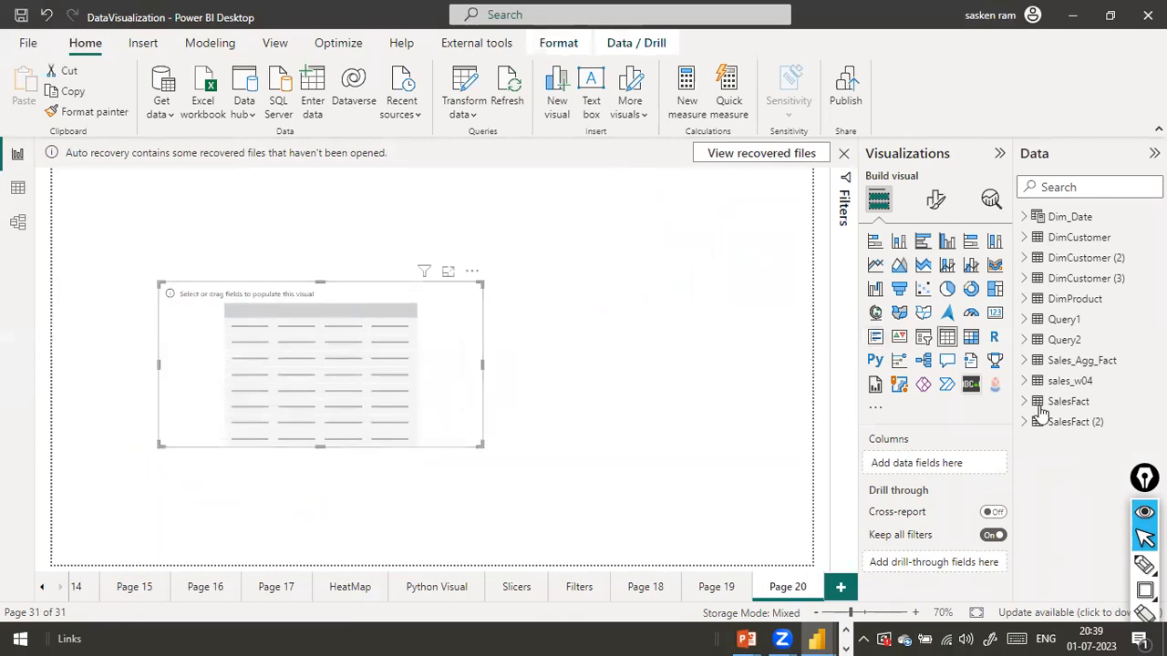
Add the Sales Bucketing and Profit fields from sales_w04 to the table visual.
left_click(1023, 381)
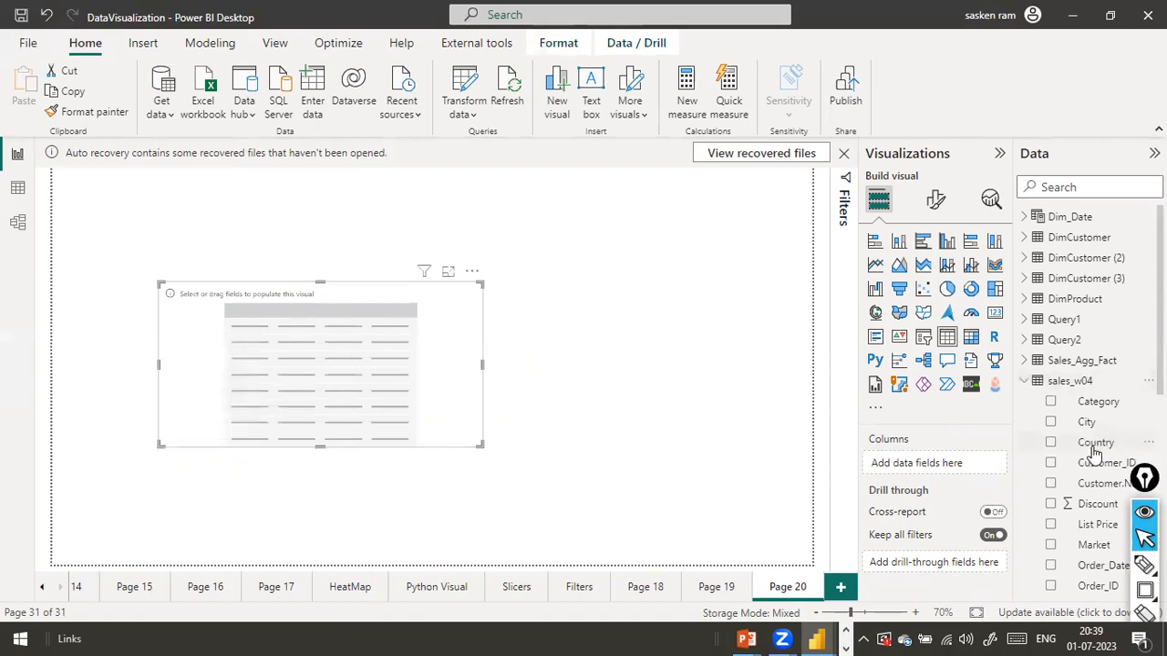
scroll(1094, 451, "down", 3)
scroll(1094, 451, "down", 5)
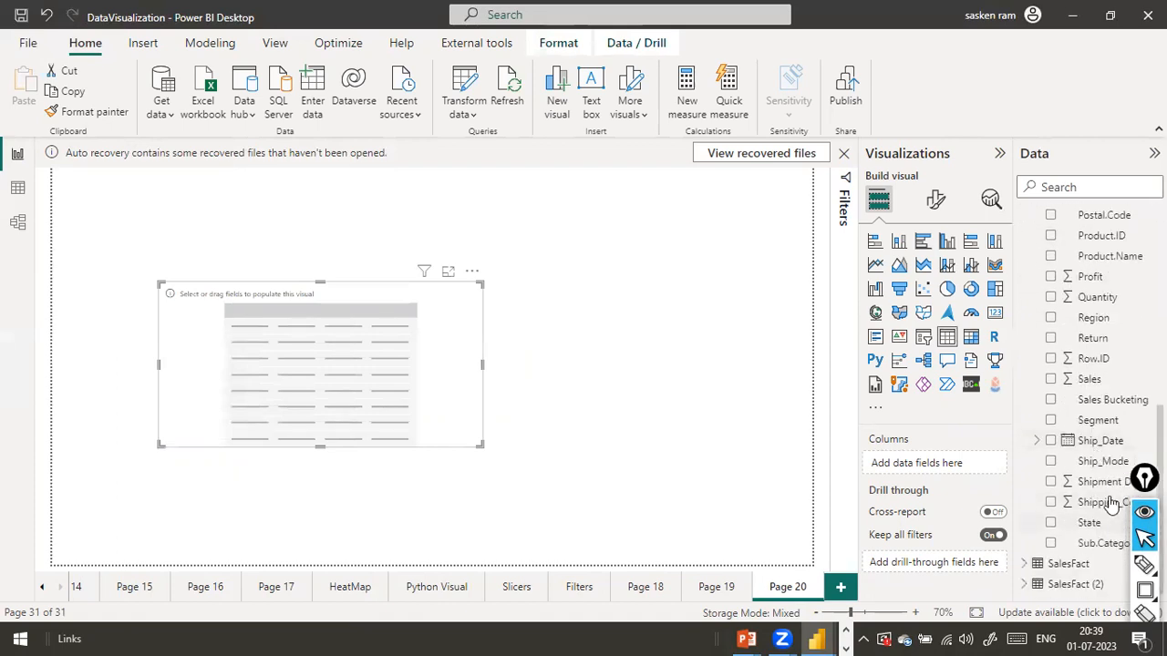
left_click_drag(1107, 399, 252, 331)
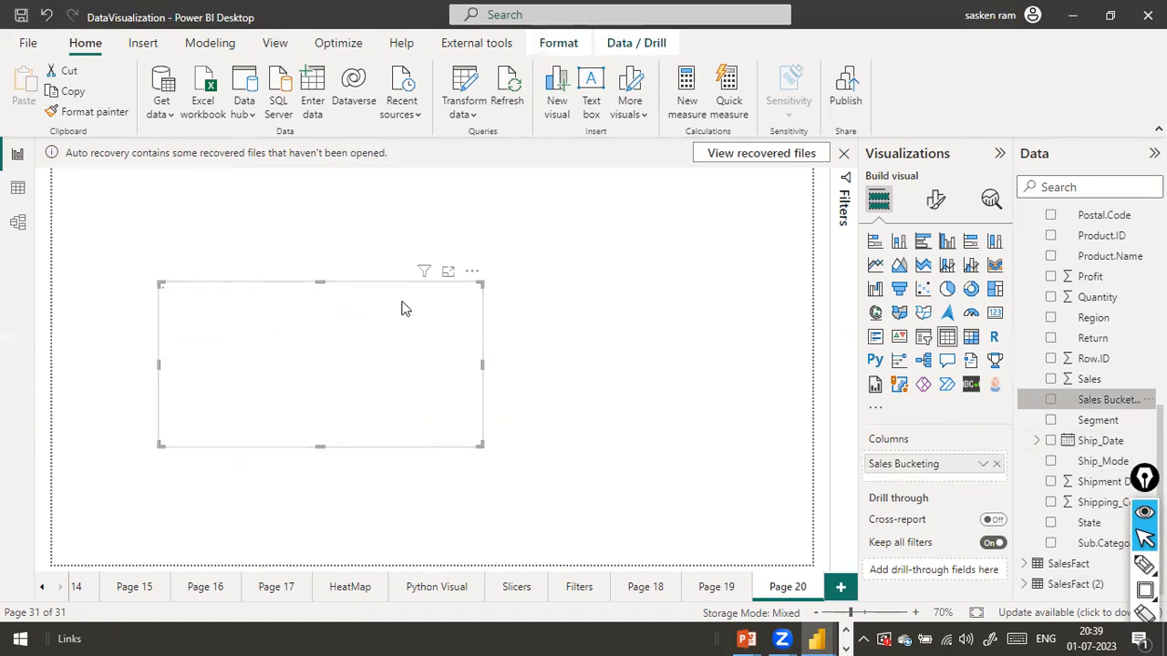
scroll(1039, 456, "up", 2)
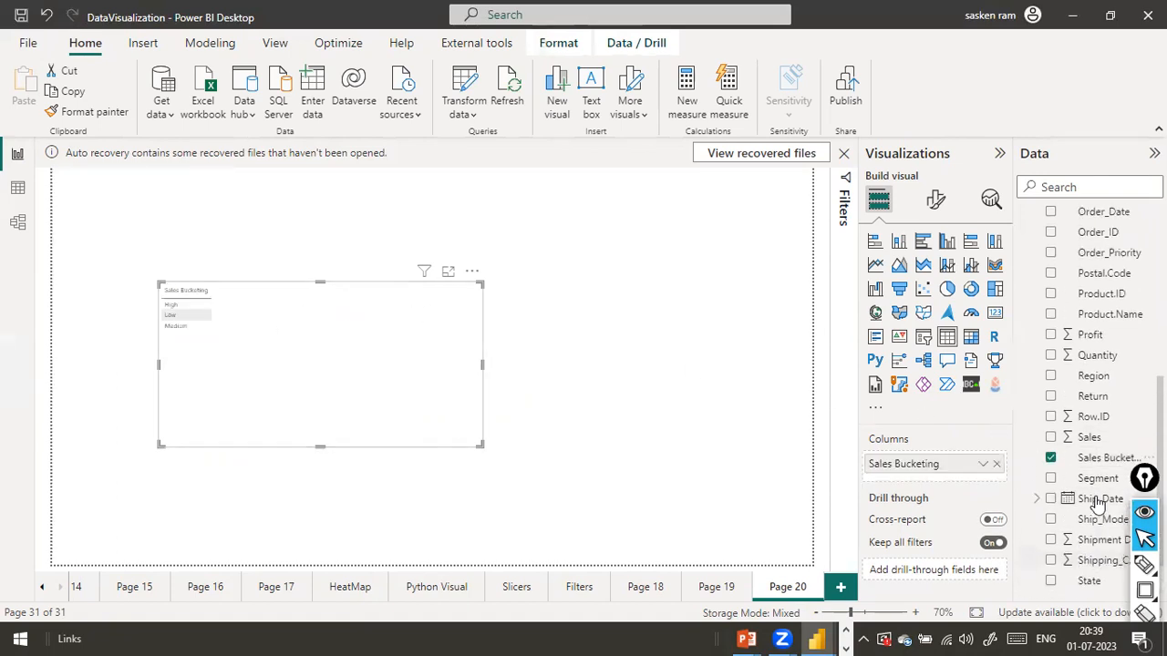
left_click_drag(1097, 333, 398, 316)
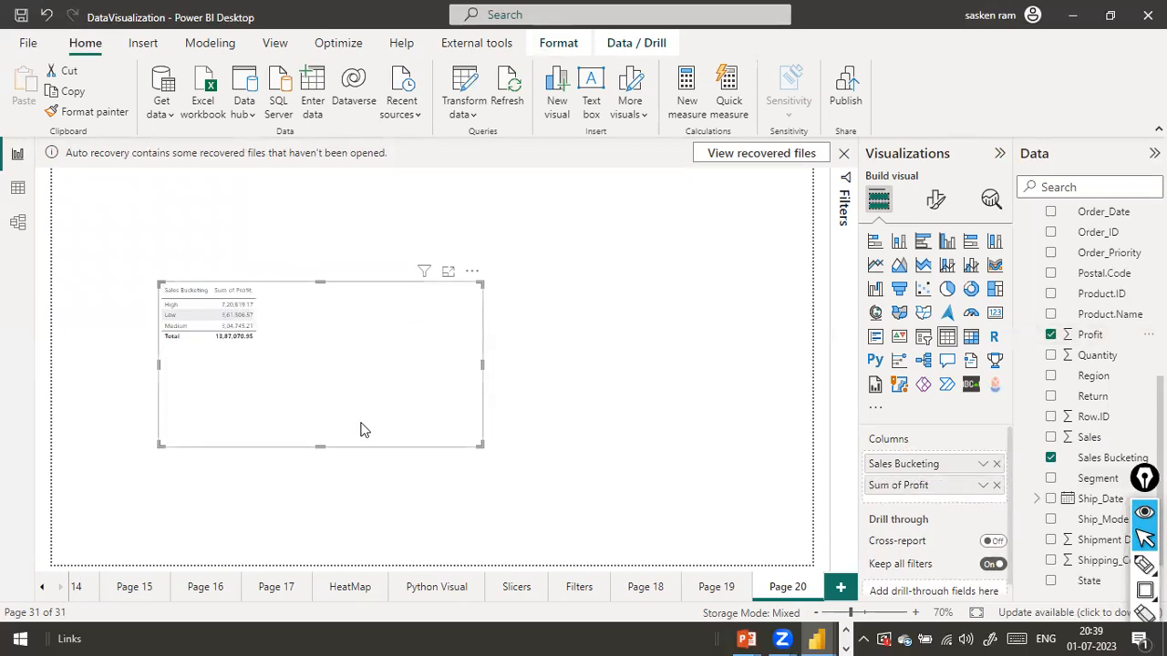
Set the table's global font size to 13, then widen the visual and shift it slightly up and left on the page.
left_click(934, 203)
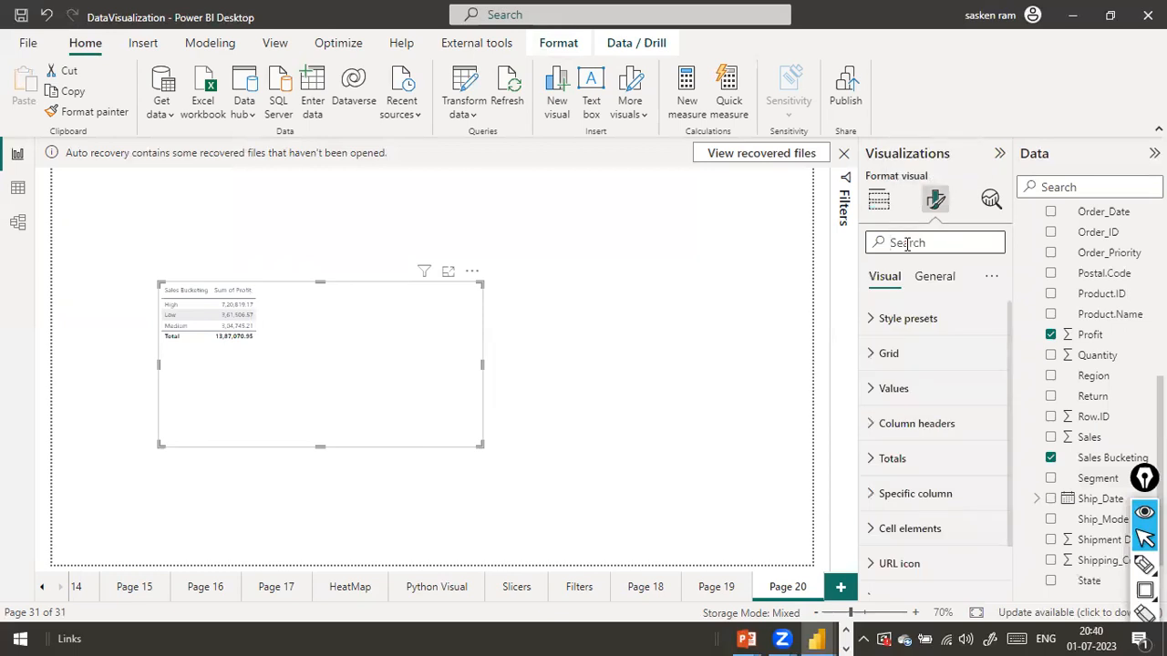
left_click(907, 242)
type("font")
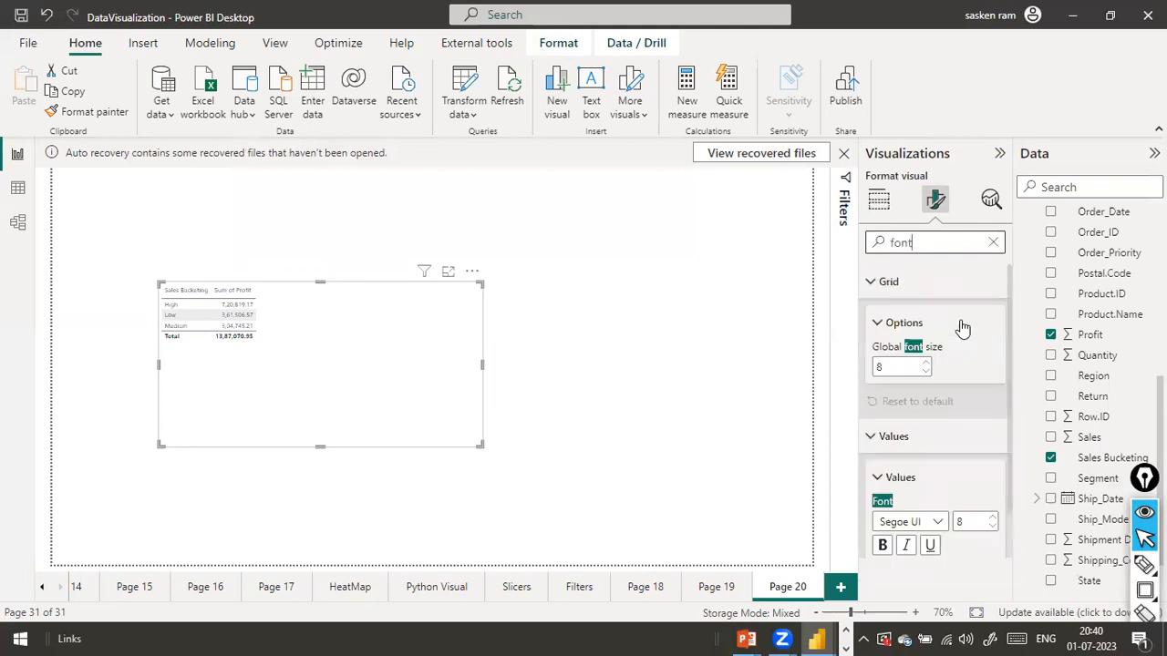
left_click(927, 363)
left_click(926, 363)
left_click(926, 362)
left_click(926, 363)
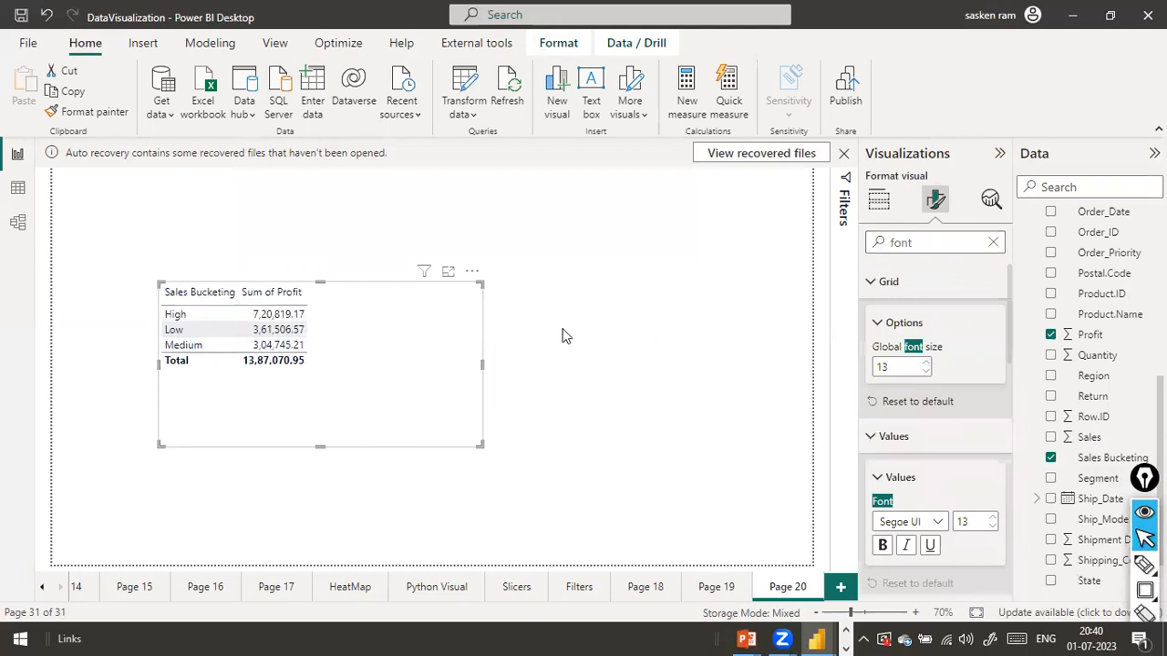
left_click_drag(483, 364, 597, 373)
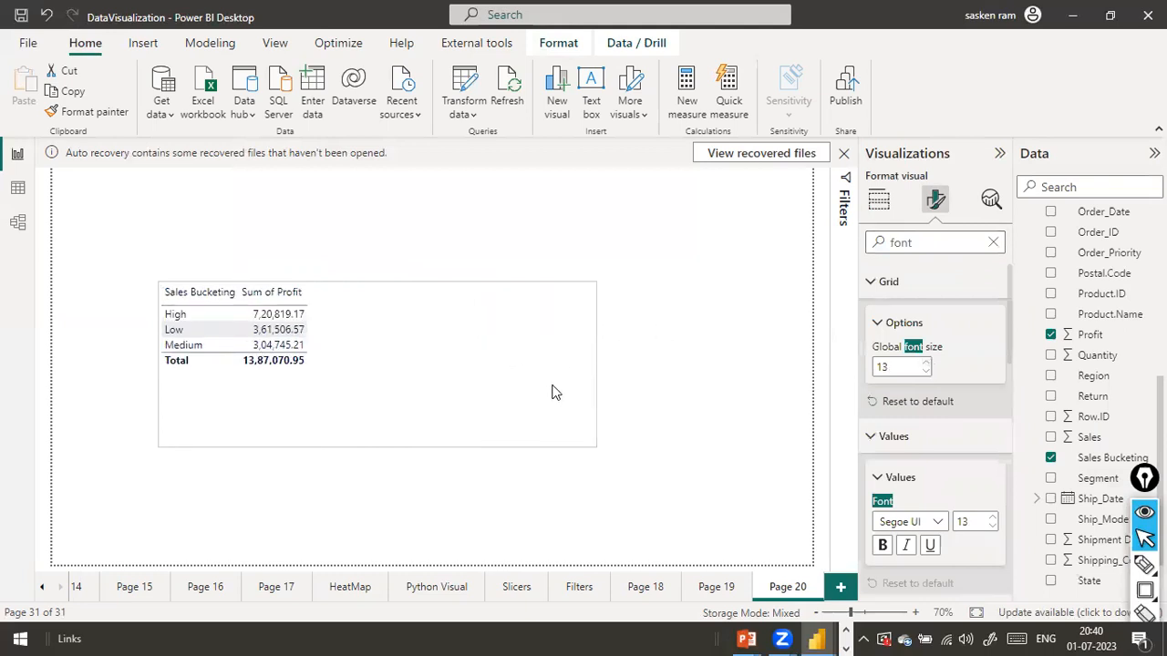
left_click_drag(446, 387, 414, 373)
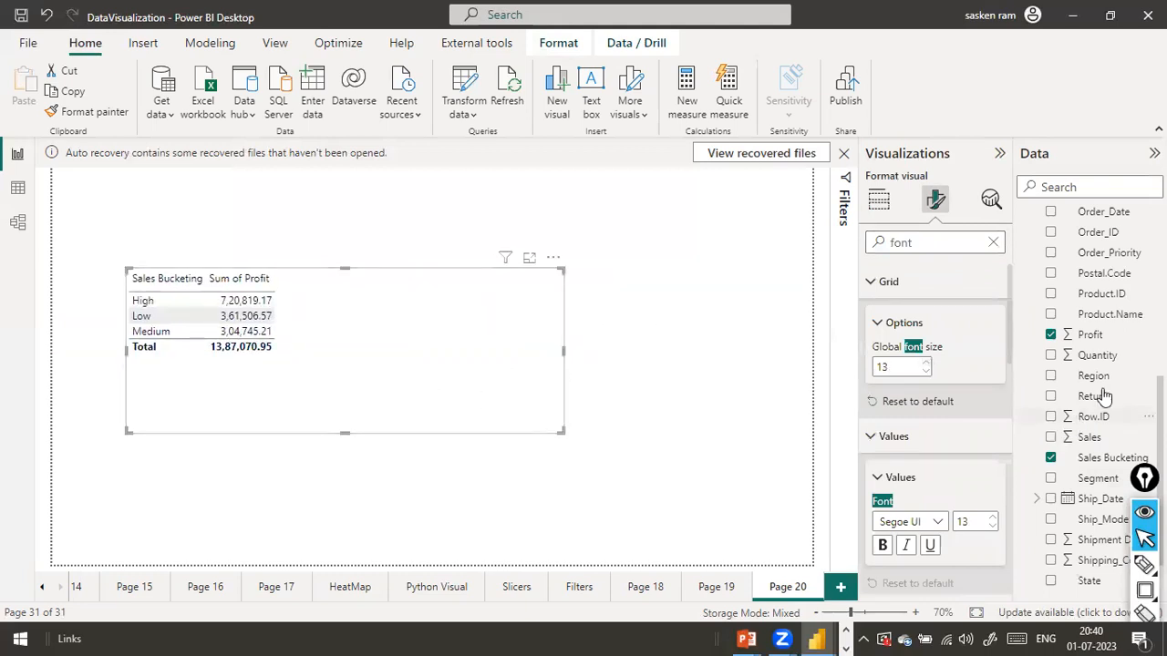
Add the Sub.Category field from sales_w04 to the table visual and place it between Sales Bucketing and Sum of Profit.
scroll(1101, 388, "up", 3)
scroll(1106, 378, "up", 1)
scroll(1112, 376, "down", 4)
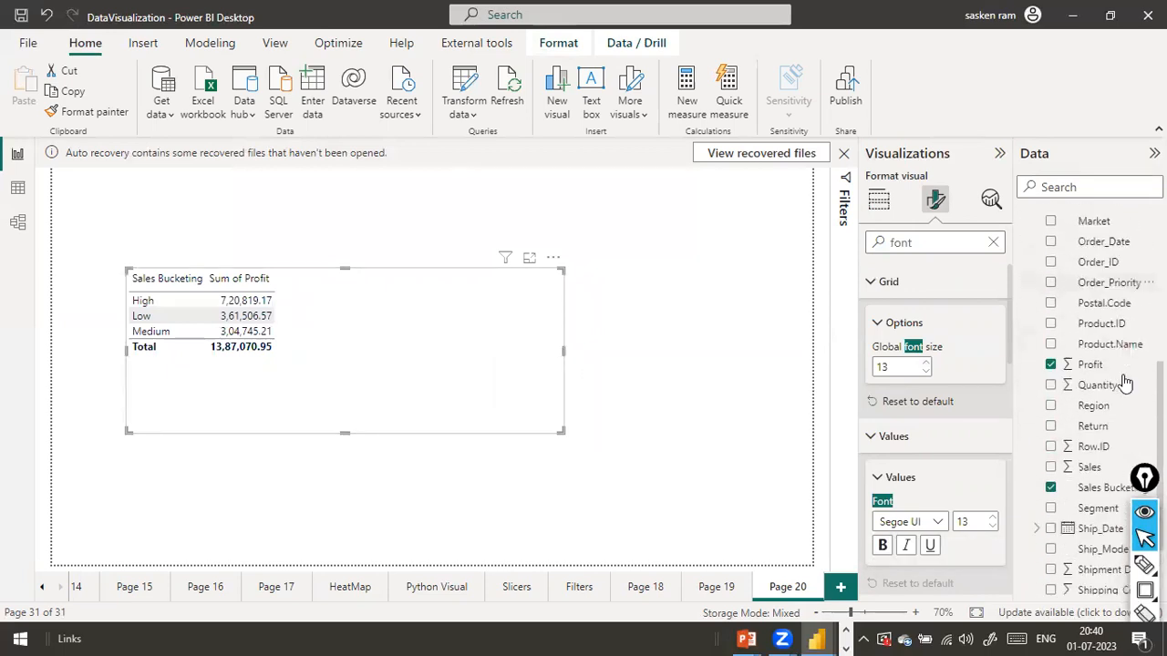
scroll(1124, 383, "down", 2)
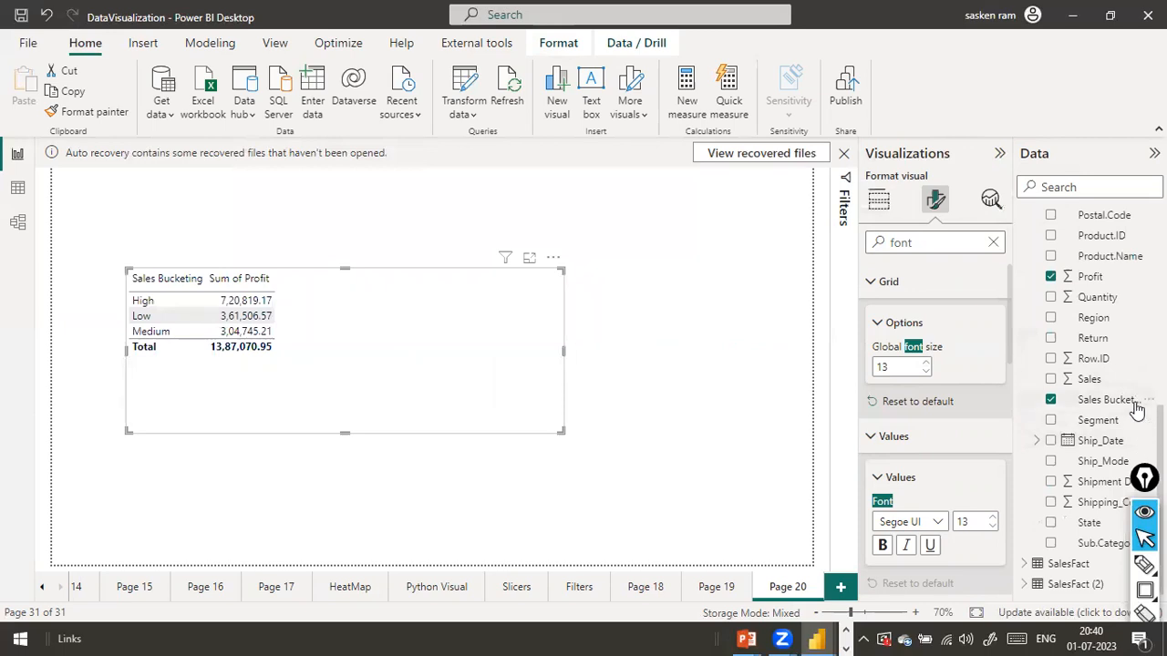
scroll(1137, 396, "up", 6)
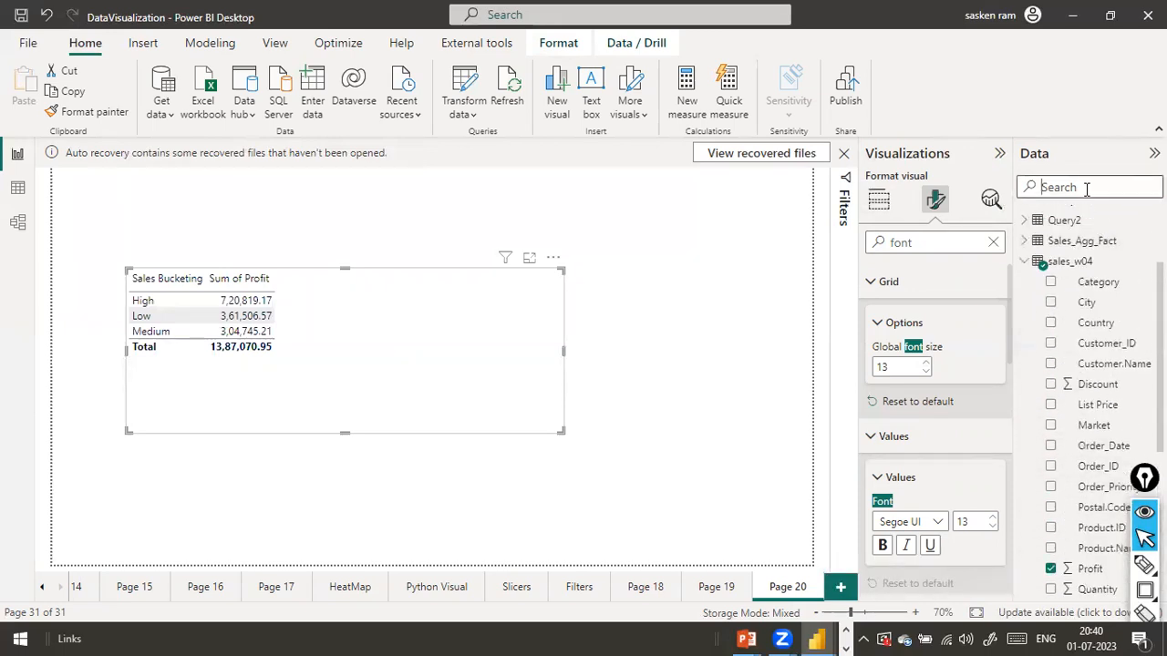
type("sub")
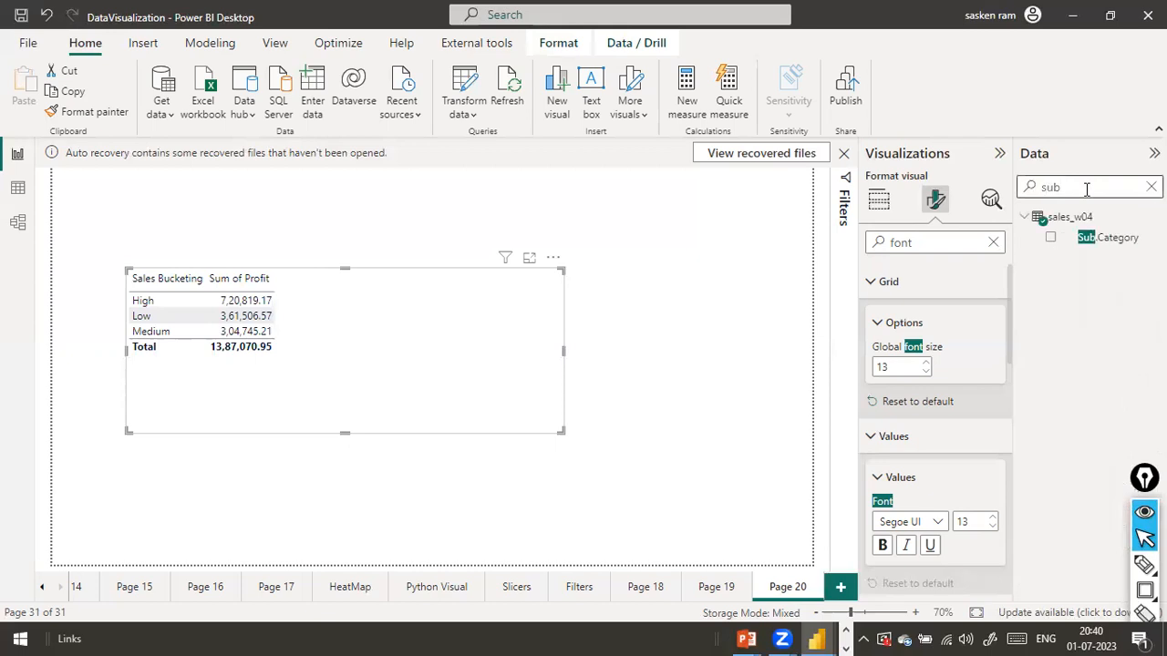
left_click_drag(1094, 239, 474, 344)
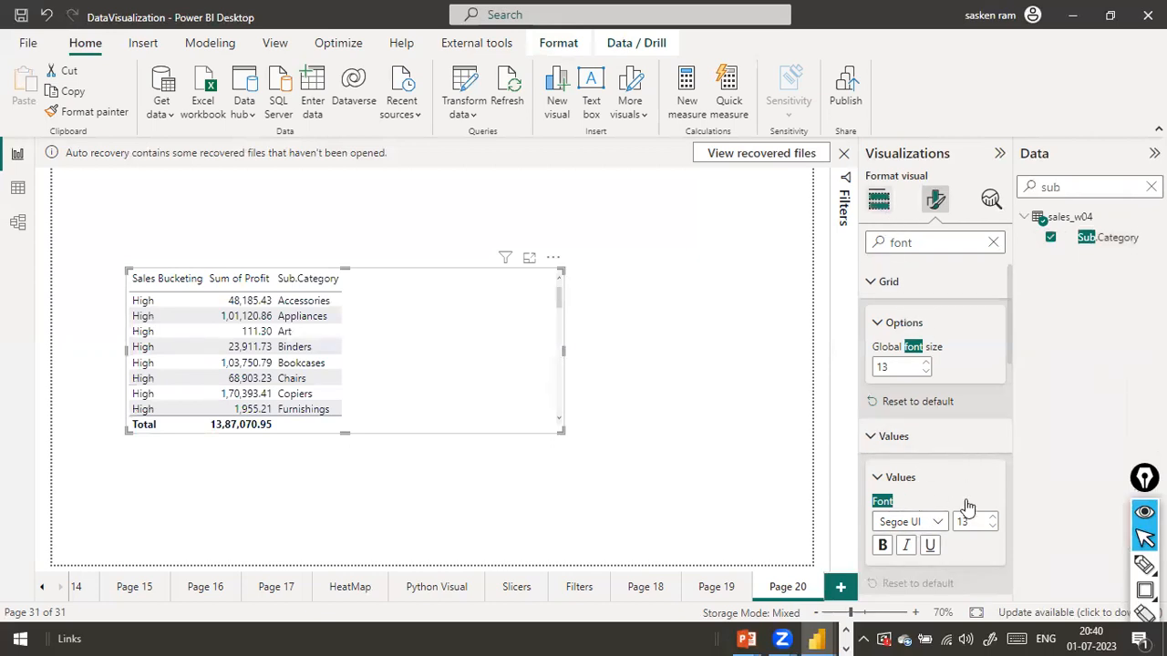
left_click_drag(945, 516, 942, 485)
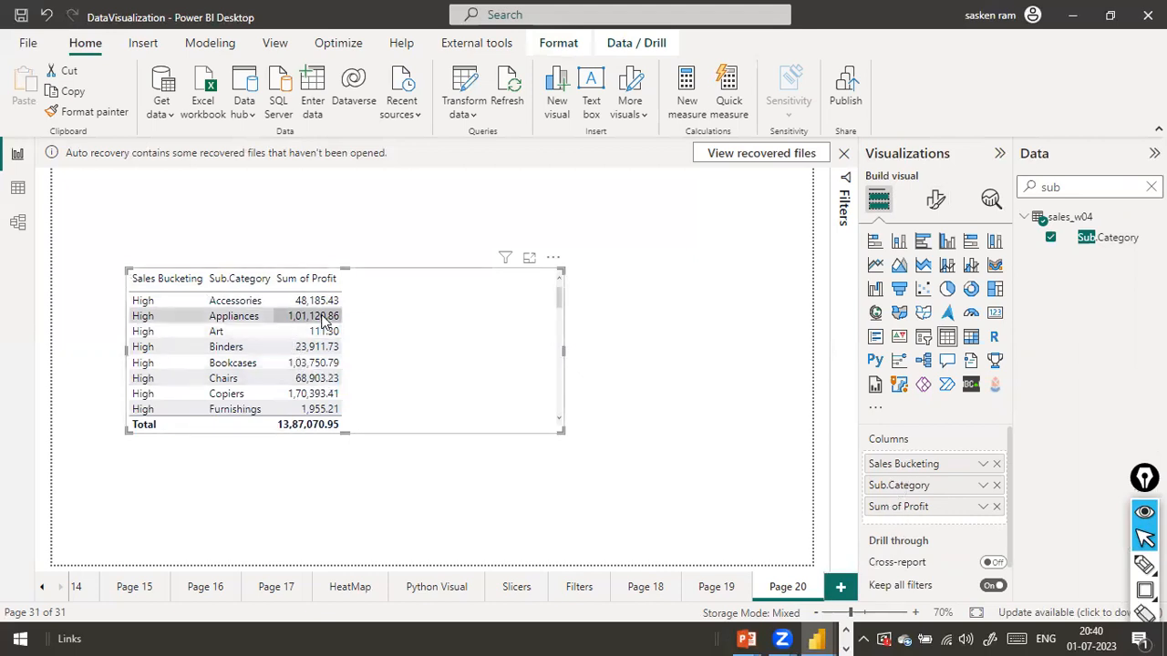
Sort the table by Sum of Profit in descending order and make the visual taller to review more rows.
left_click(282, 284)
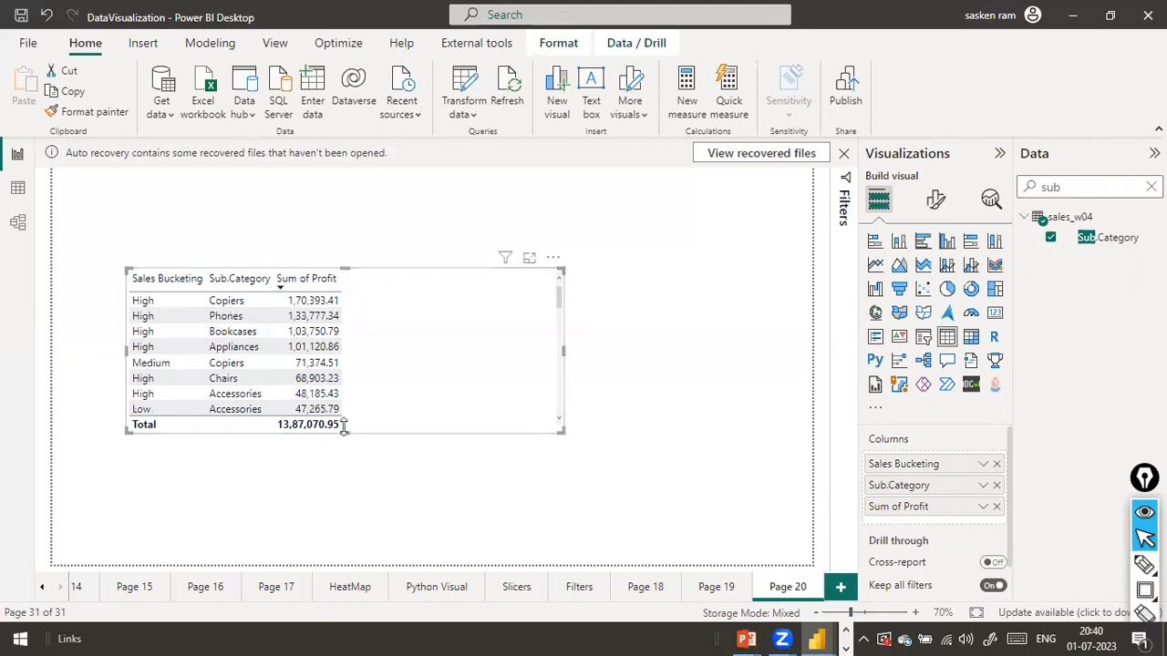
left_click_drag(344, 432, 340, 507)
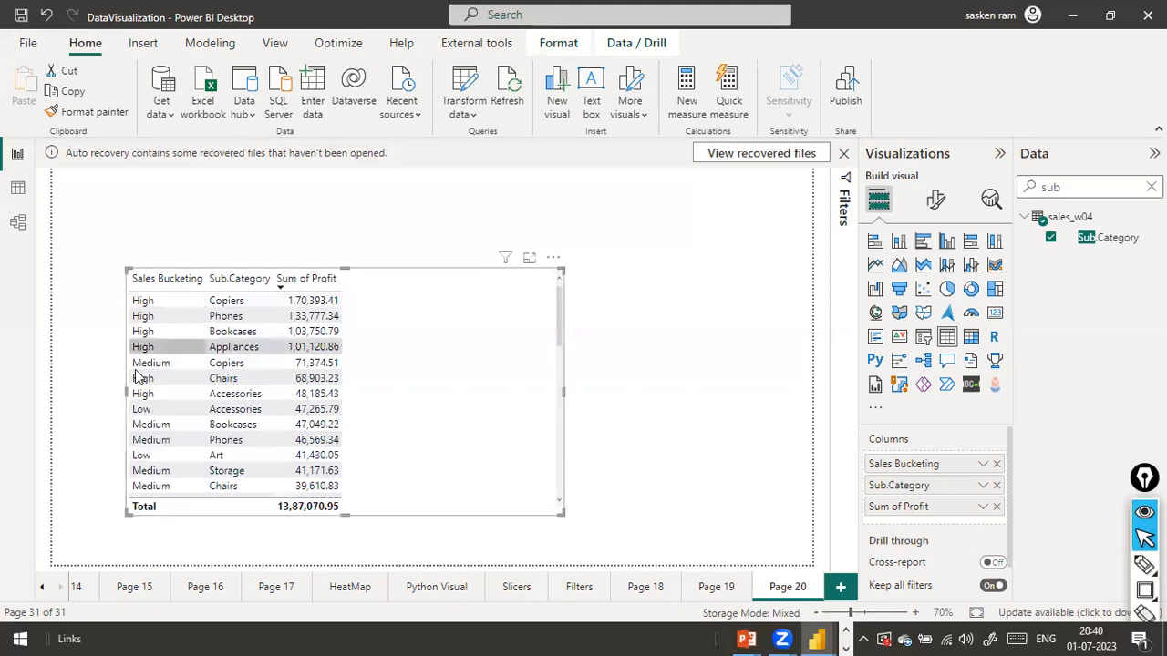
scroll(410, 402, "down", 1)
scroll(410, 402, "down", 3)
scroll(410, 402, "up", 4)
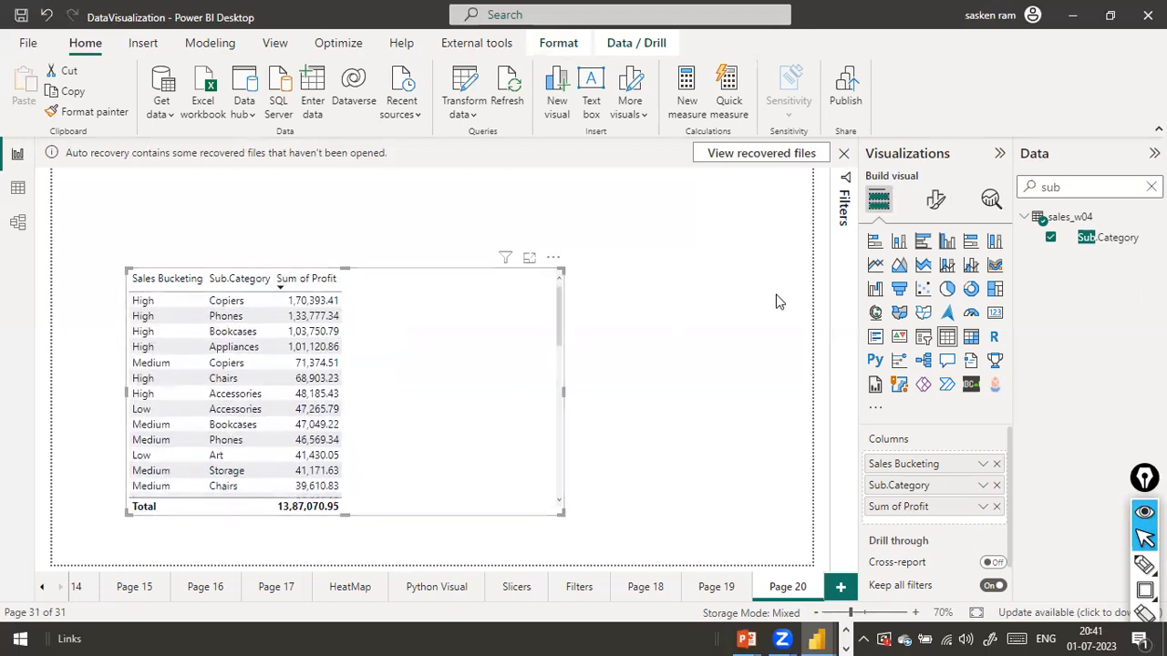
Convert the table to a clustered column chart, widen it across the page and shift it up and left.
left_click(948, 255)
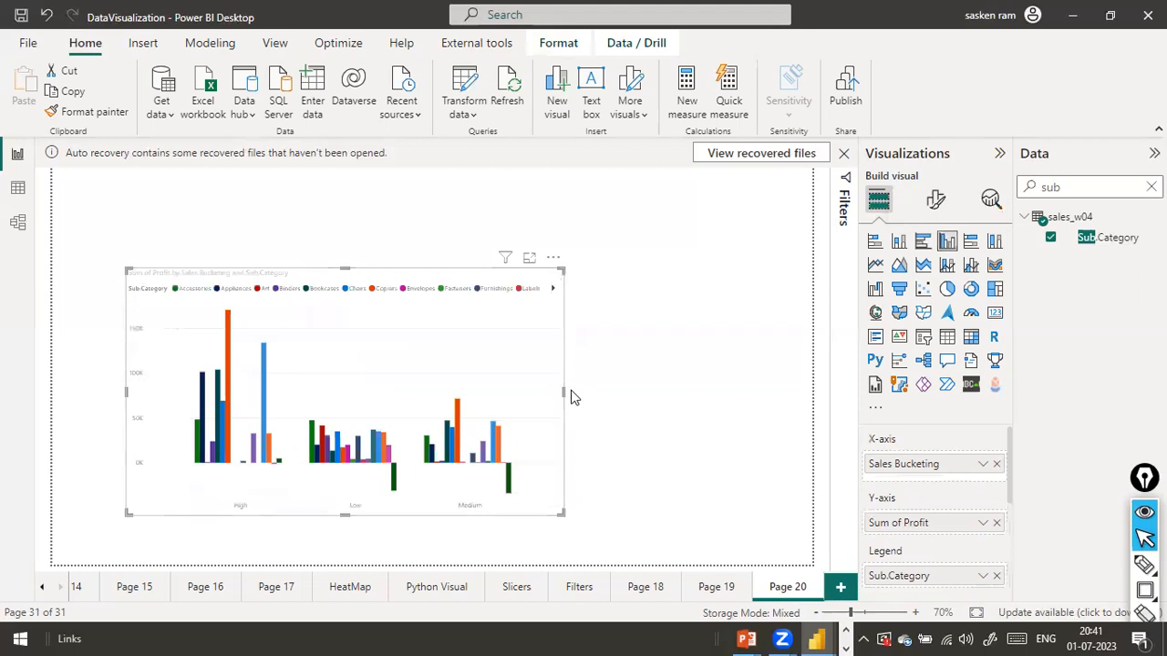
left_click_drag(565, 398, 792, 389)
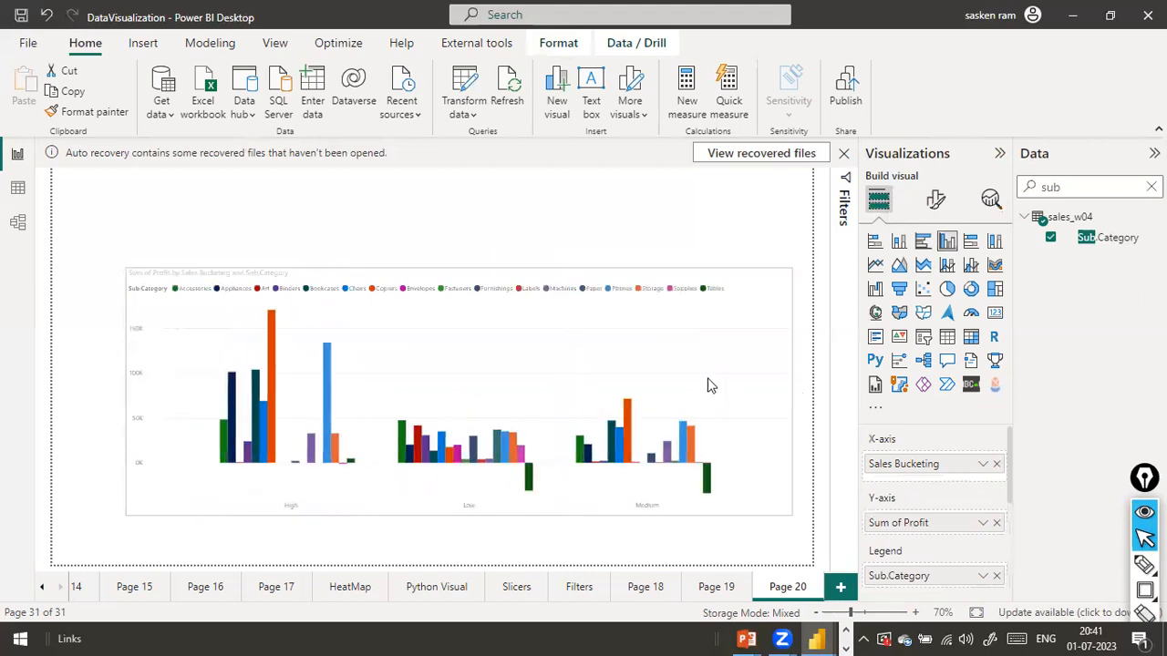
left_click_drag(602, 318, 589, 283)
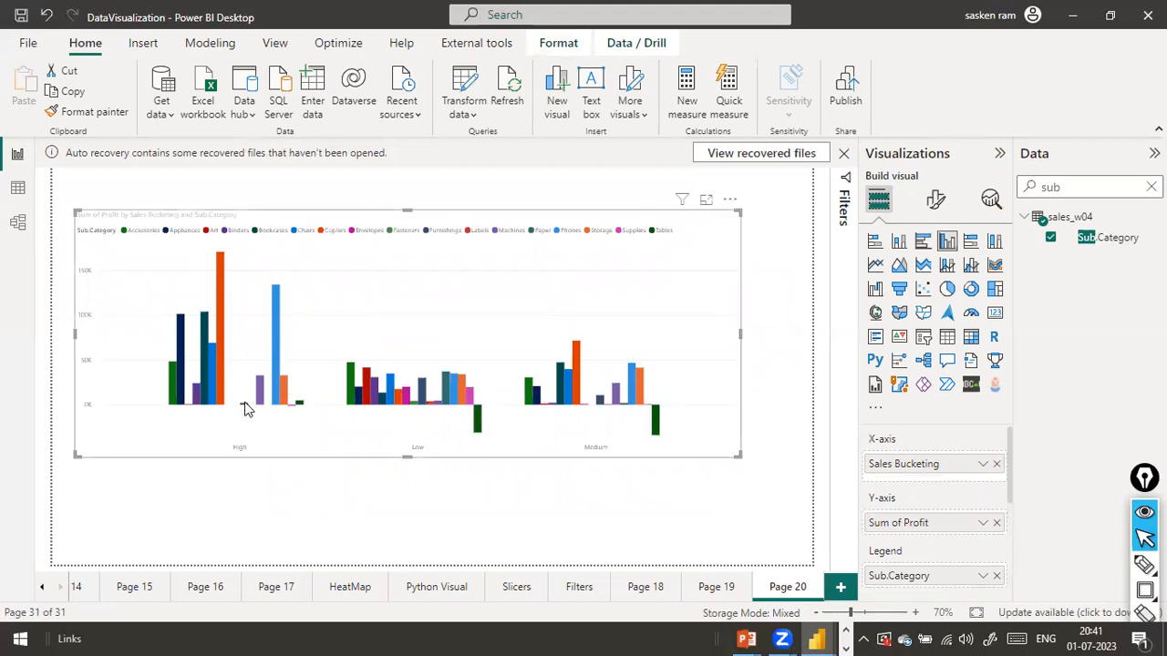
Annotate the chart with two red arrows pointing at the small bars in the High group, and return to the normal pointer.
mouse_move(242, 409)
key("ctrl+shift+a")
left_click(320, 507)
mouse_move(303, 457)
left_mouse_down()
mouse_move(283, 409)
mouse_move(244, 406)
left_mouse_up()
mouse_move(267, 479)
left_mouse_down()
mouse_move(300, 437)
mouse_move(299, 402)
left_mouse_up()
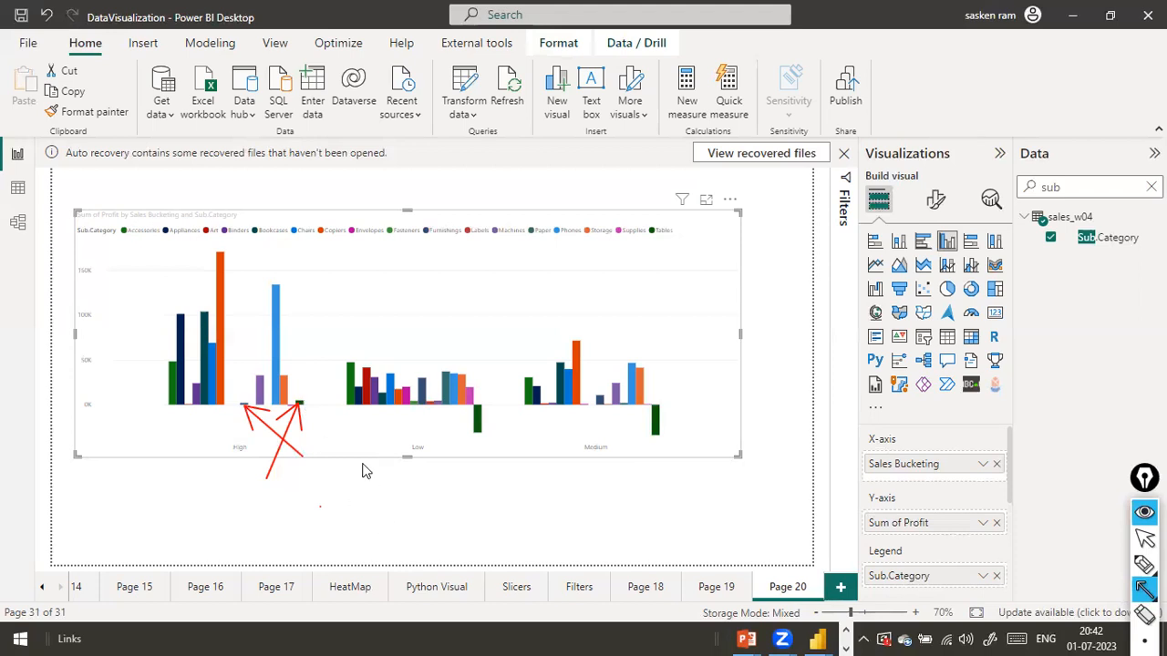
key("ctrl+shift+2")
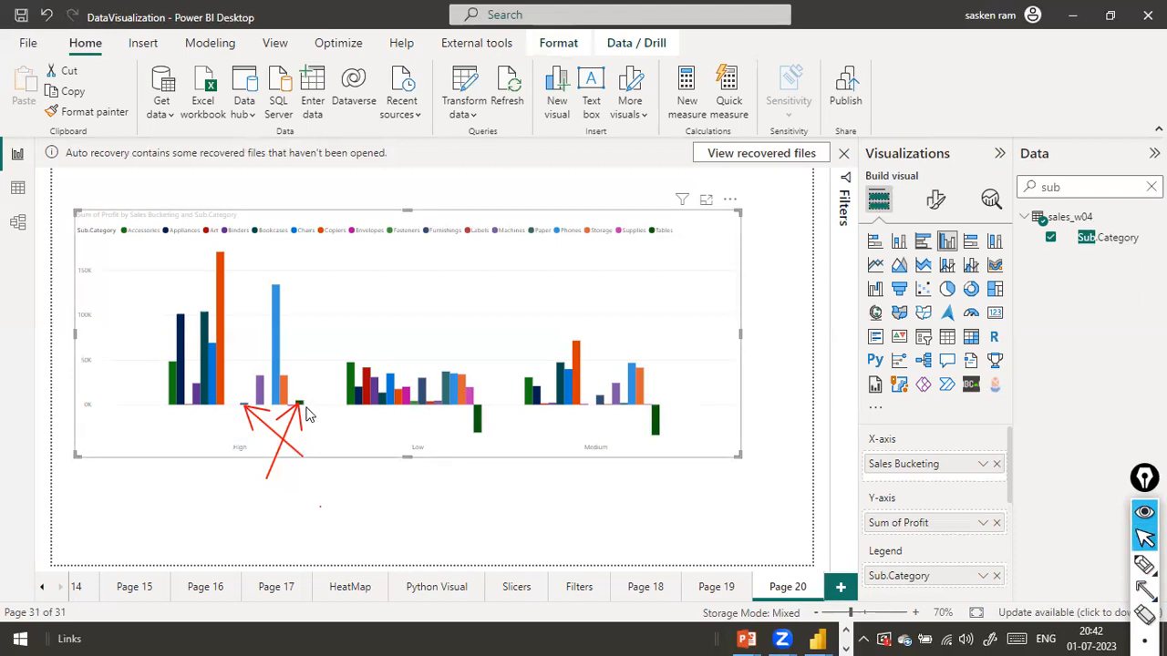
Inspect the profit of the Phones bar in the High group and of the Tables bars in the Medium, Low and High groups.
mouse_move(304, 412)
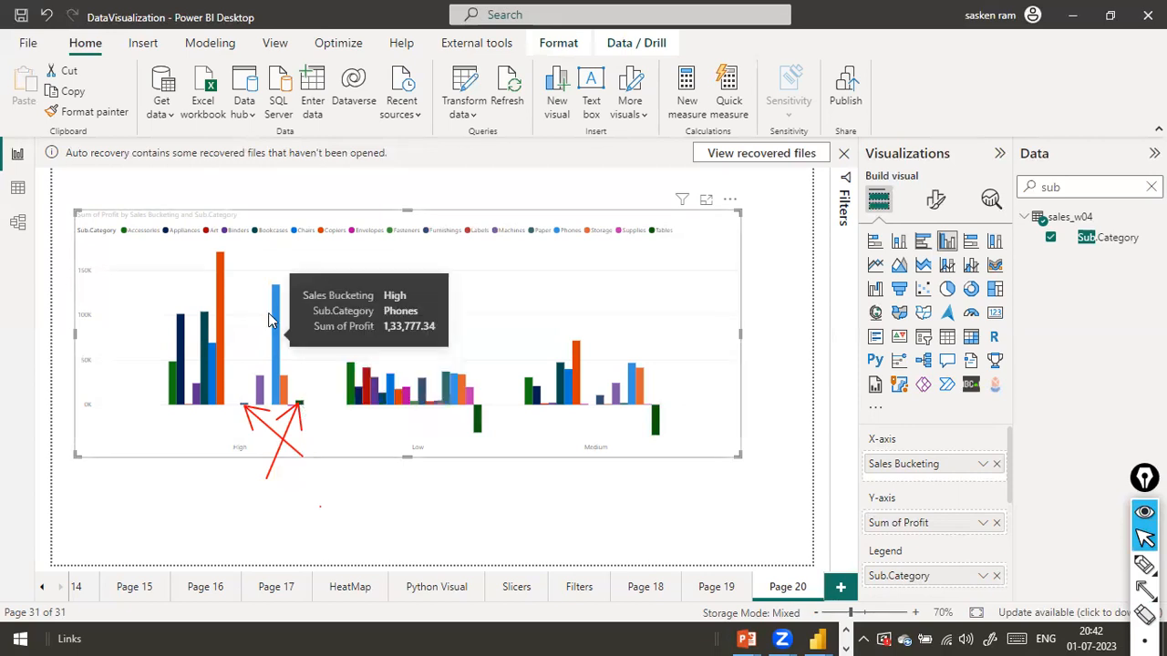
mouse_move(273, 319)
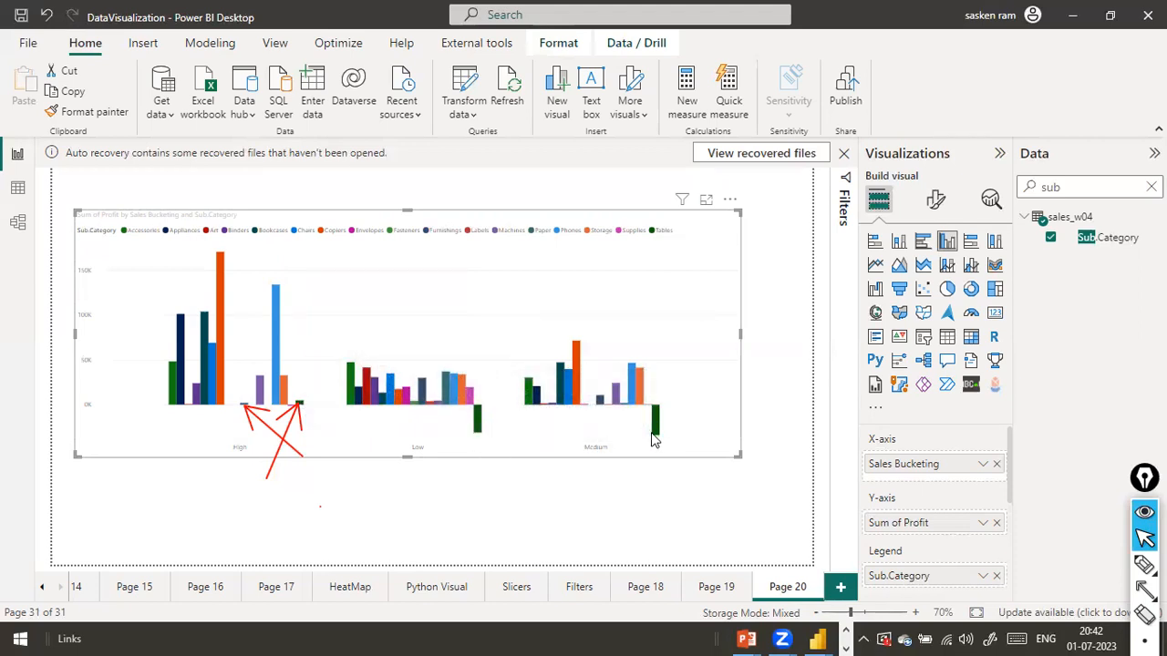
mouse_move(656, 437)
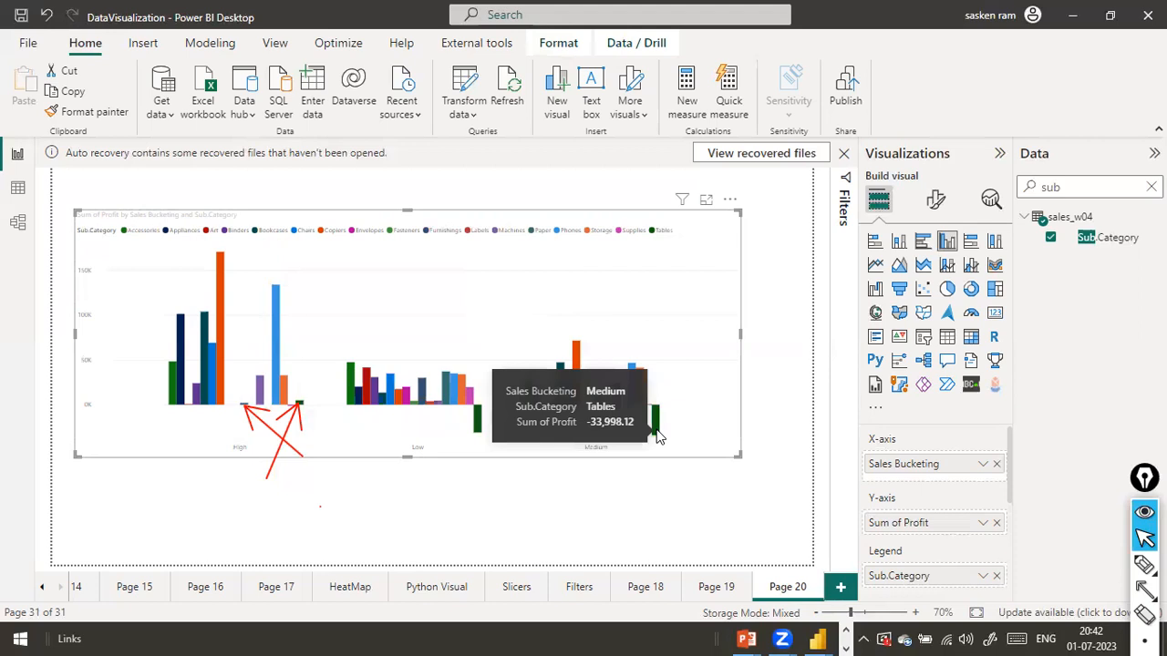
mouse_move(477, 430)
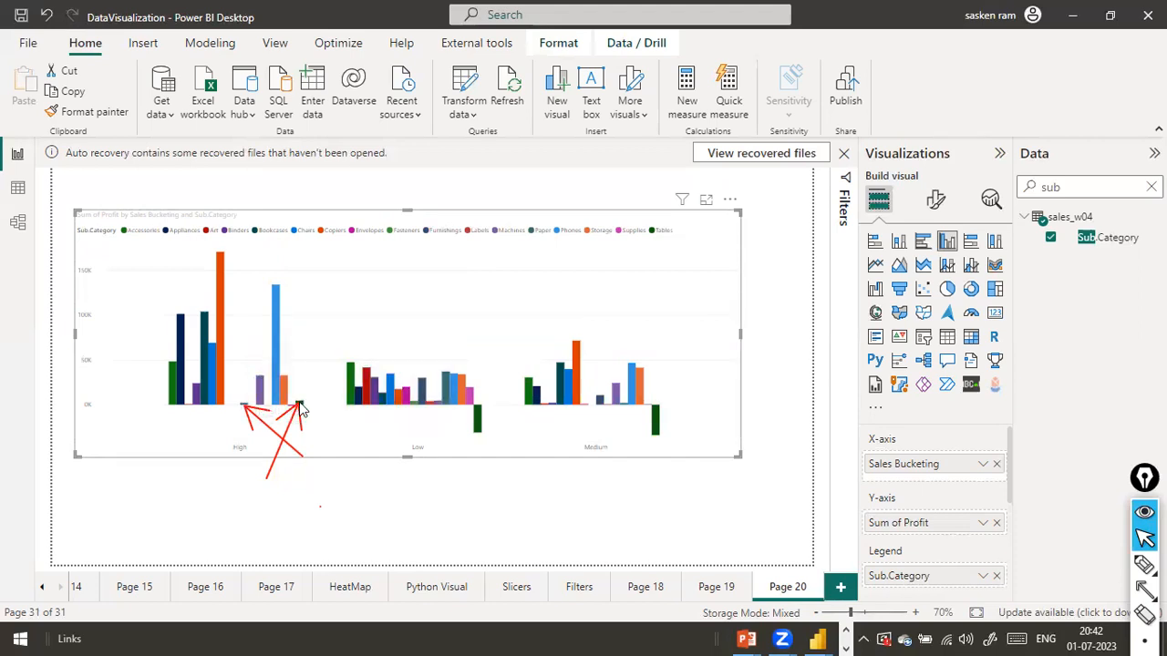
mouse_move(301, 409)
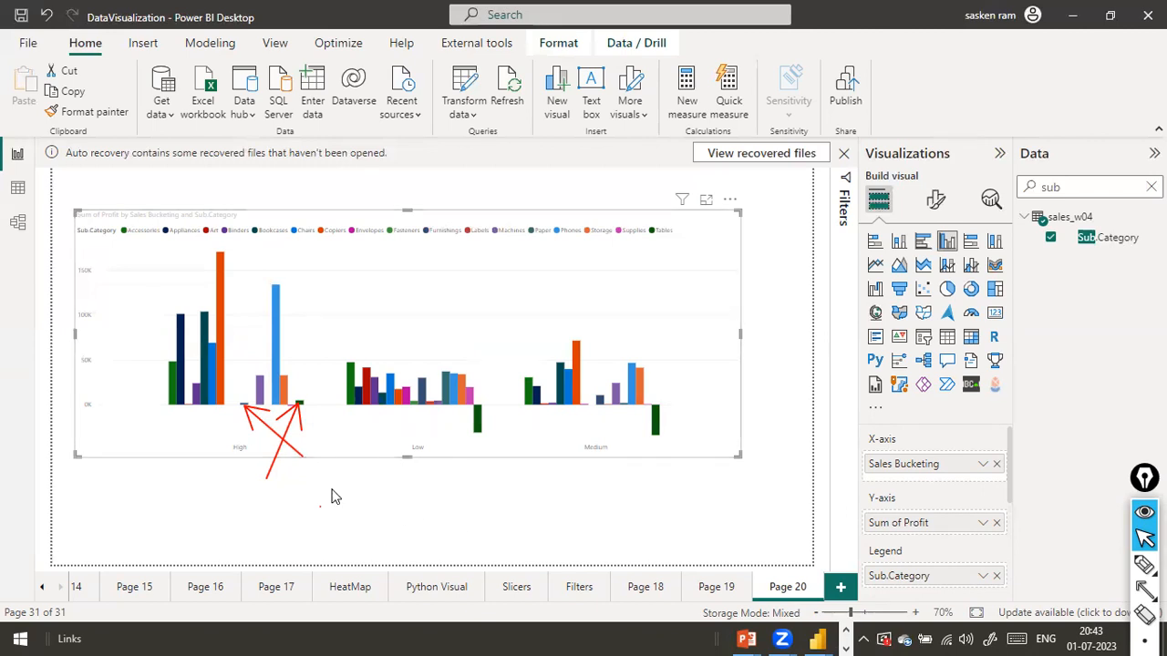
Show the sales_w04 data table and select its Sales Bucketing column for examination.
left_click(18, 188)
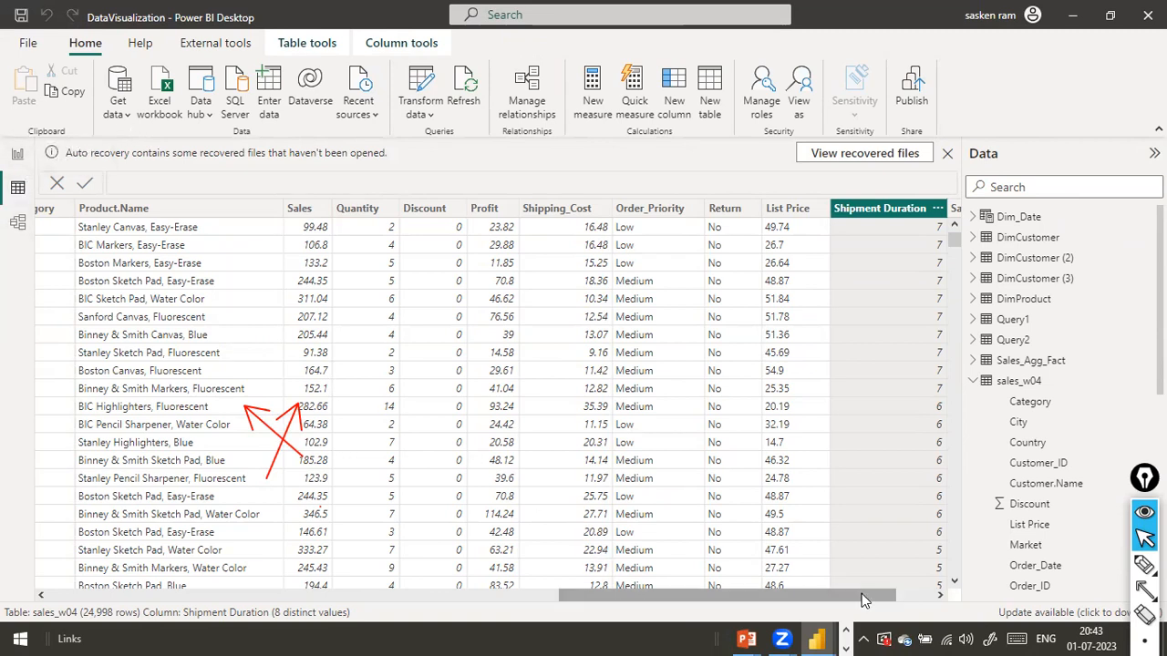
left_click_drag(864, 599, 903, 599)
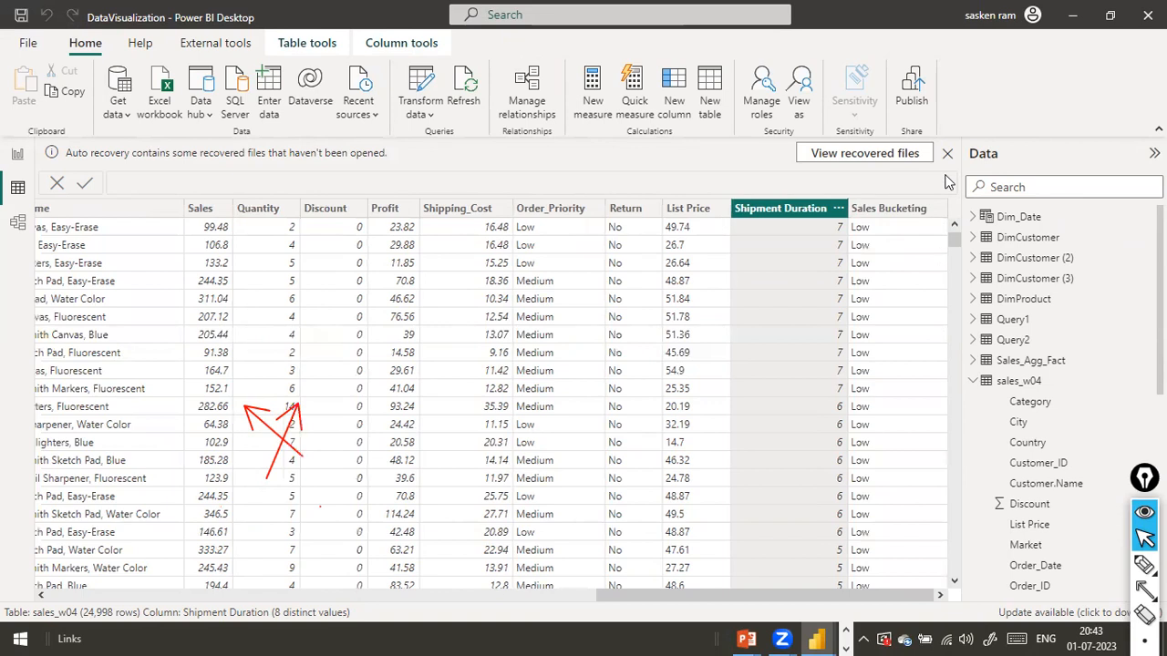
left_click(897, 214)
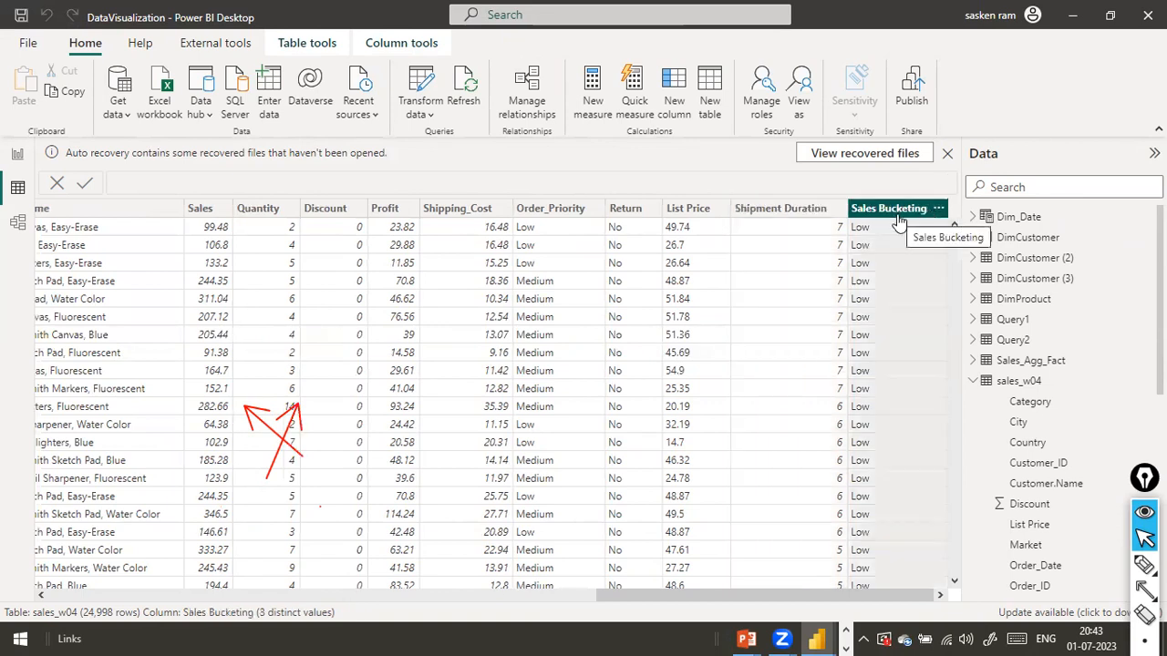